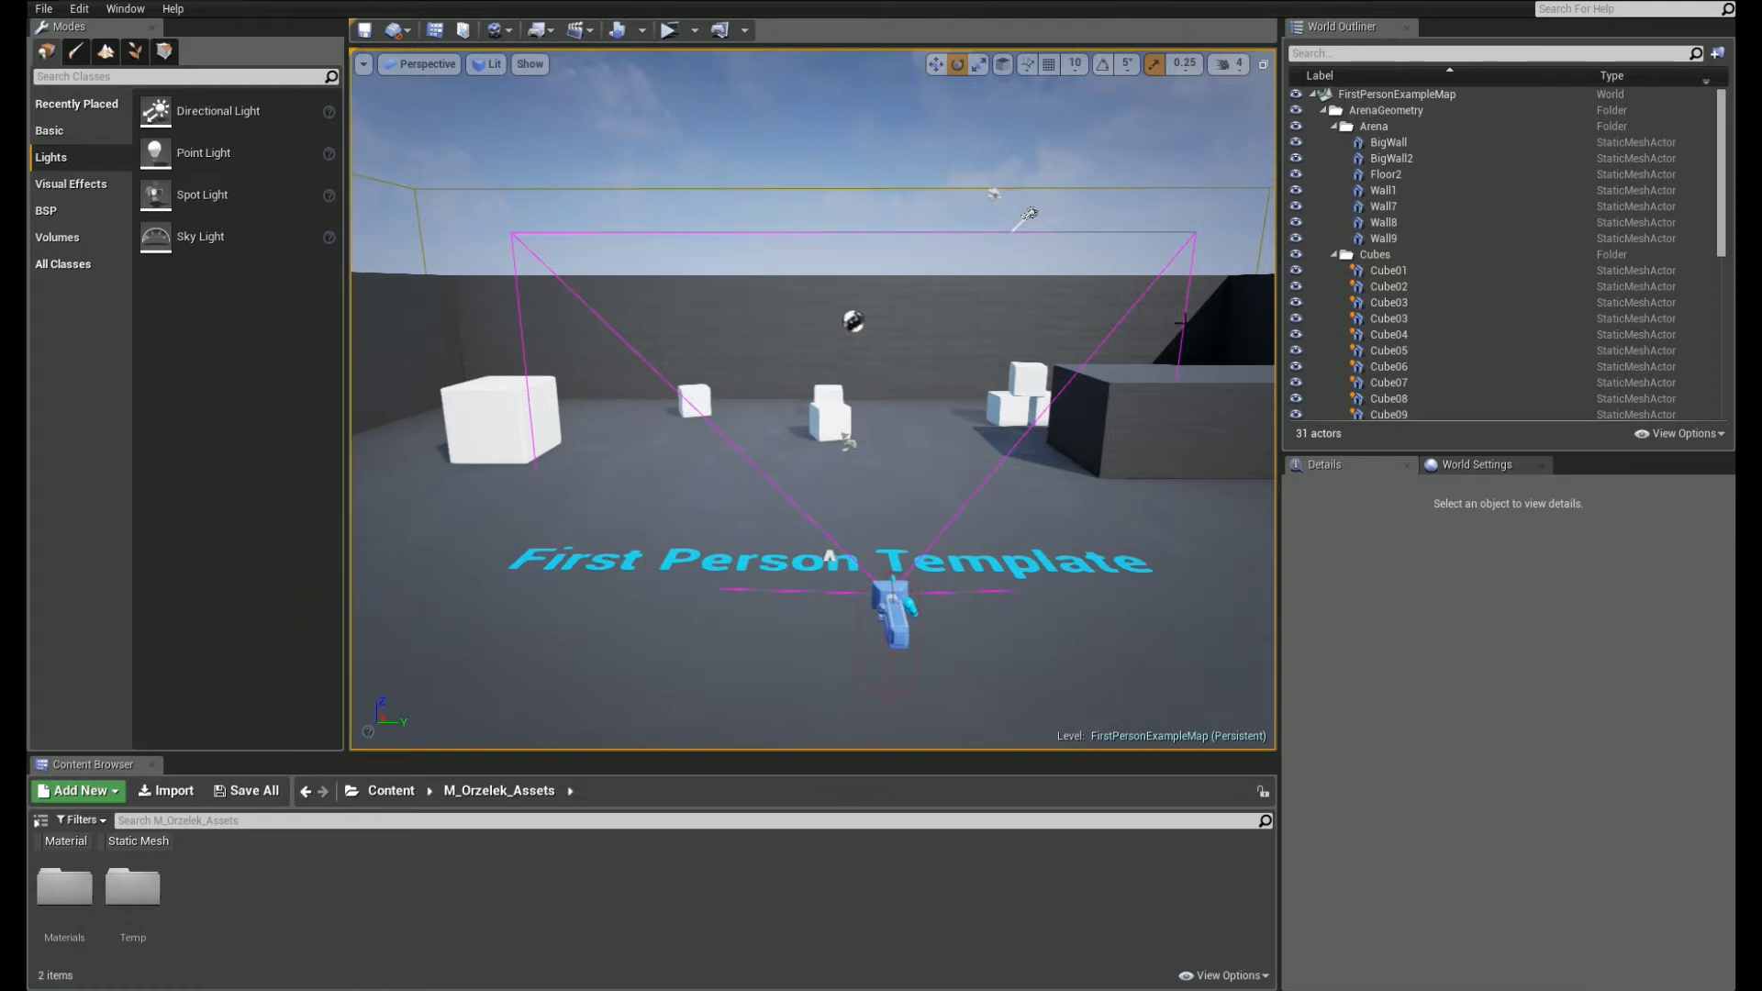
Step: Open the Layers panel alongside the World Outliner and bring it to the front
right_drag(795, 455, 778, 441)
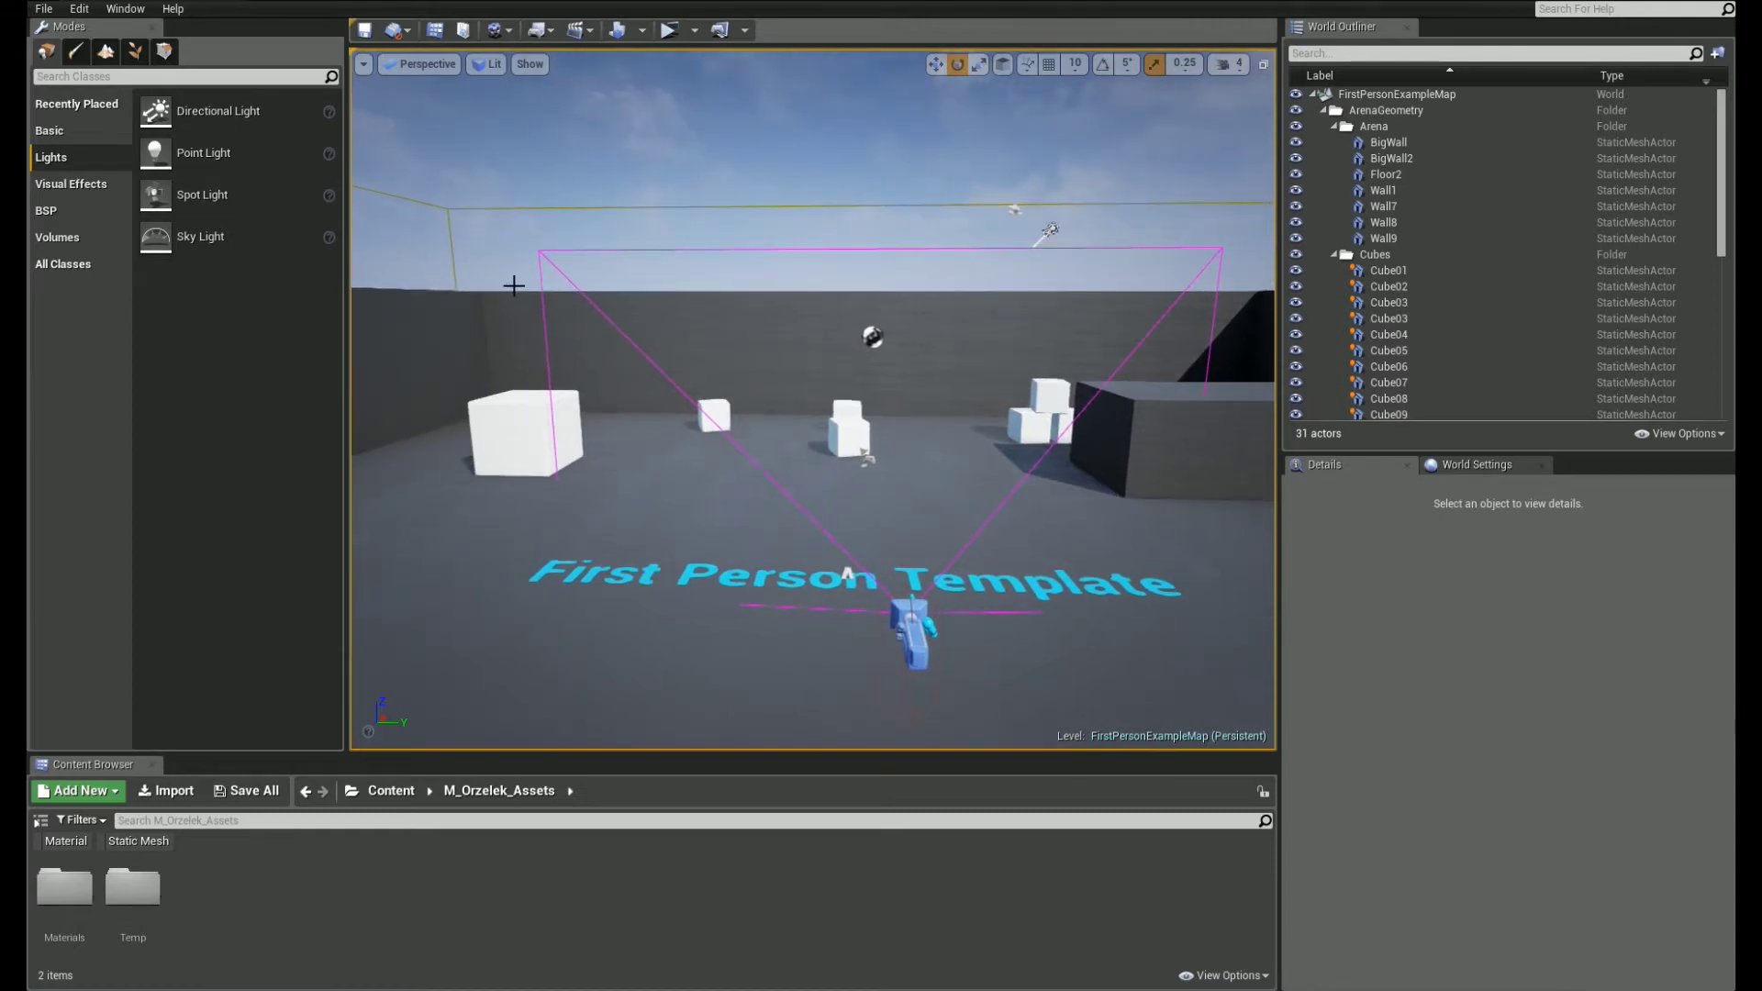
click(124, 8)
click(169, 85)
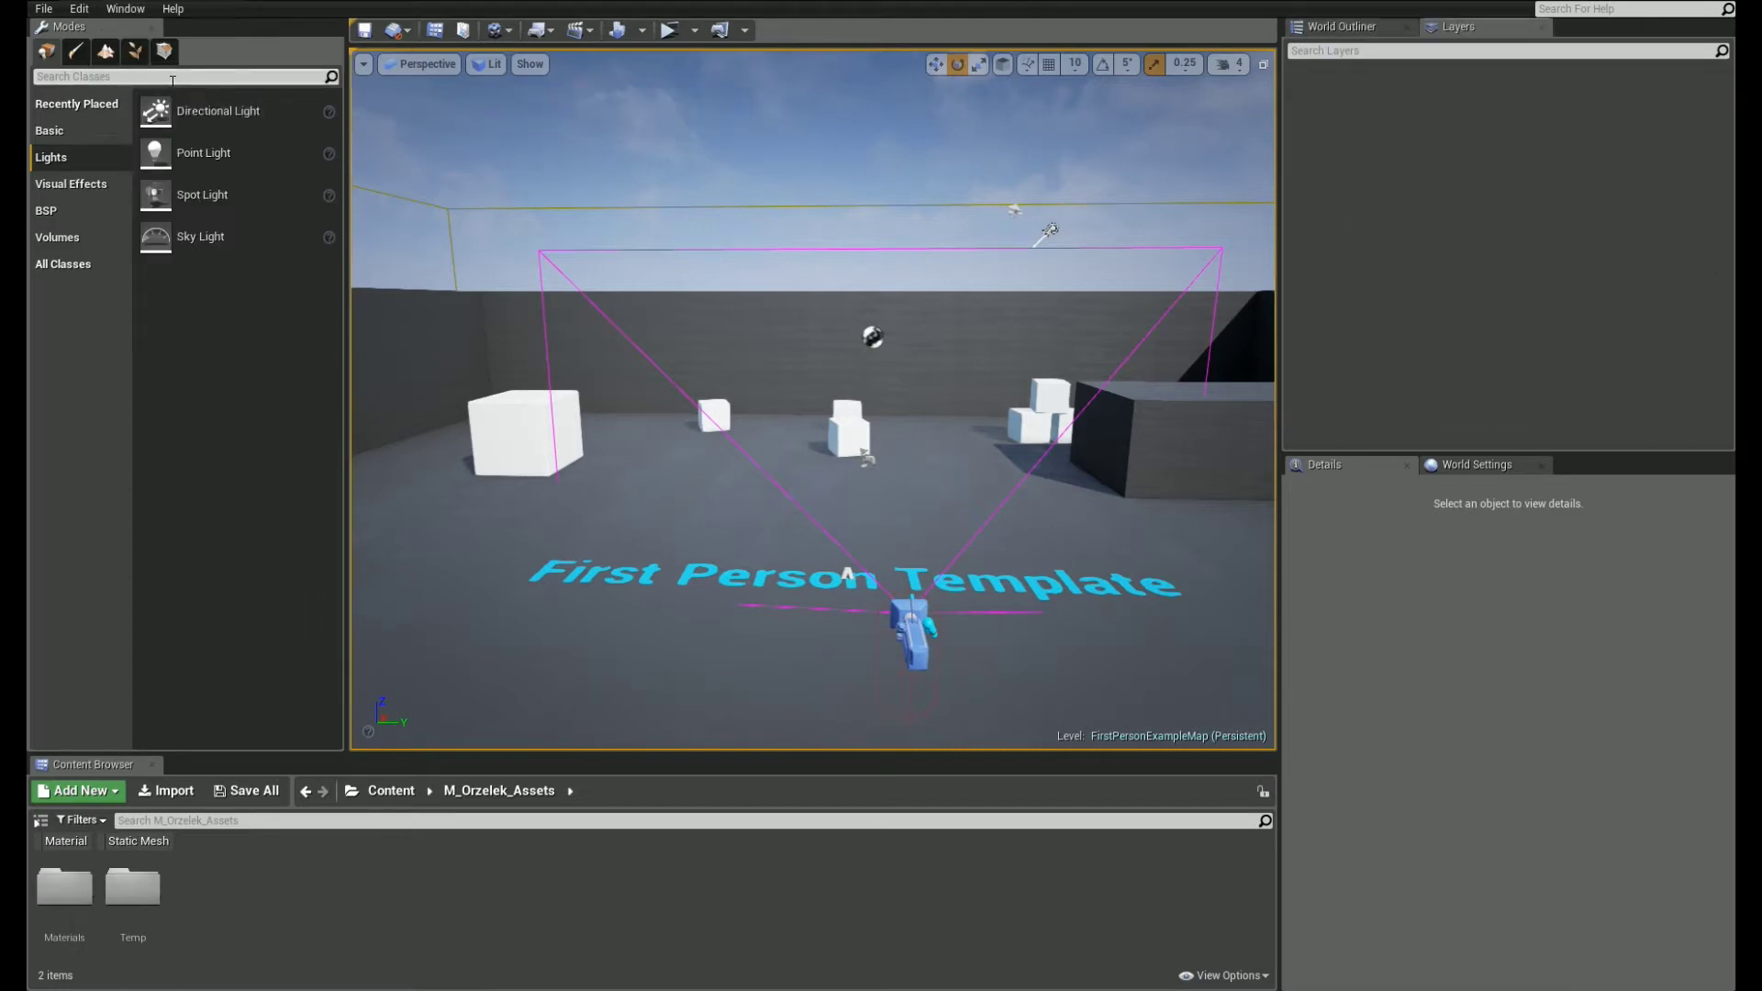
click(1349, 27)
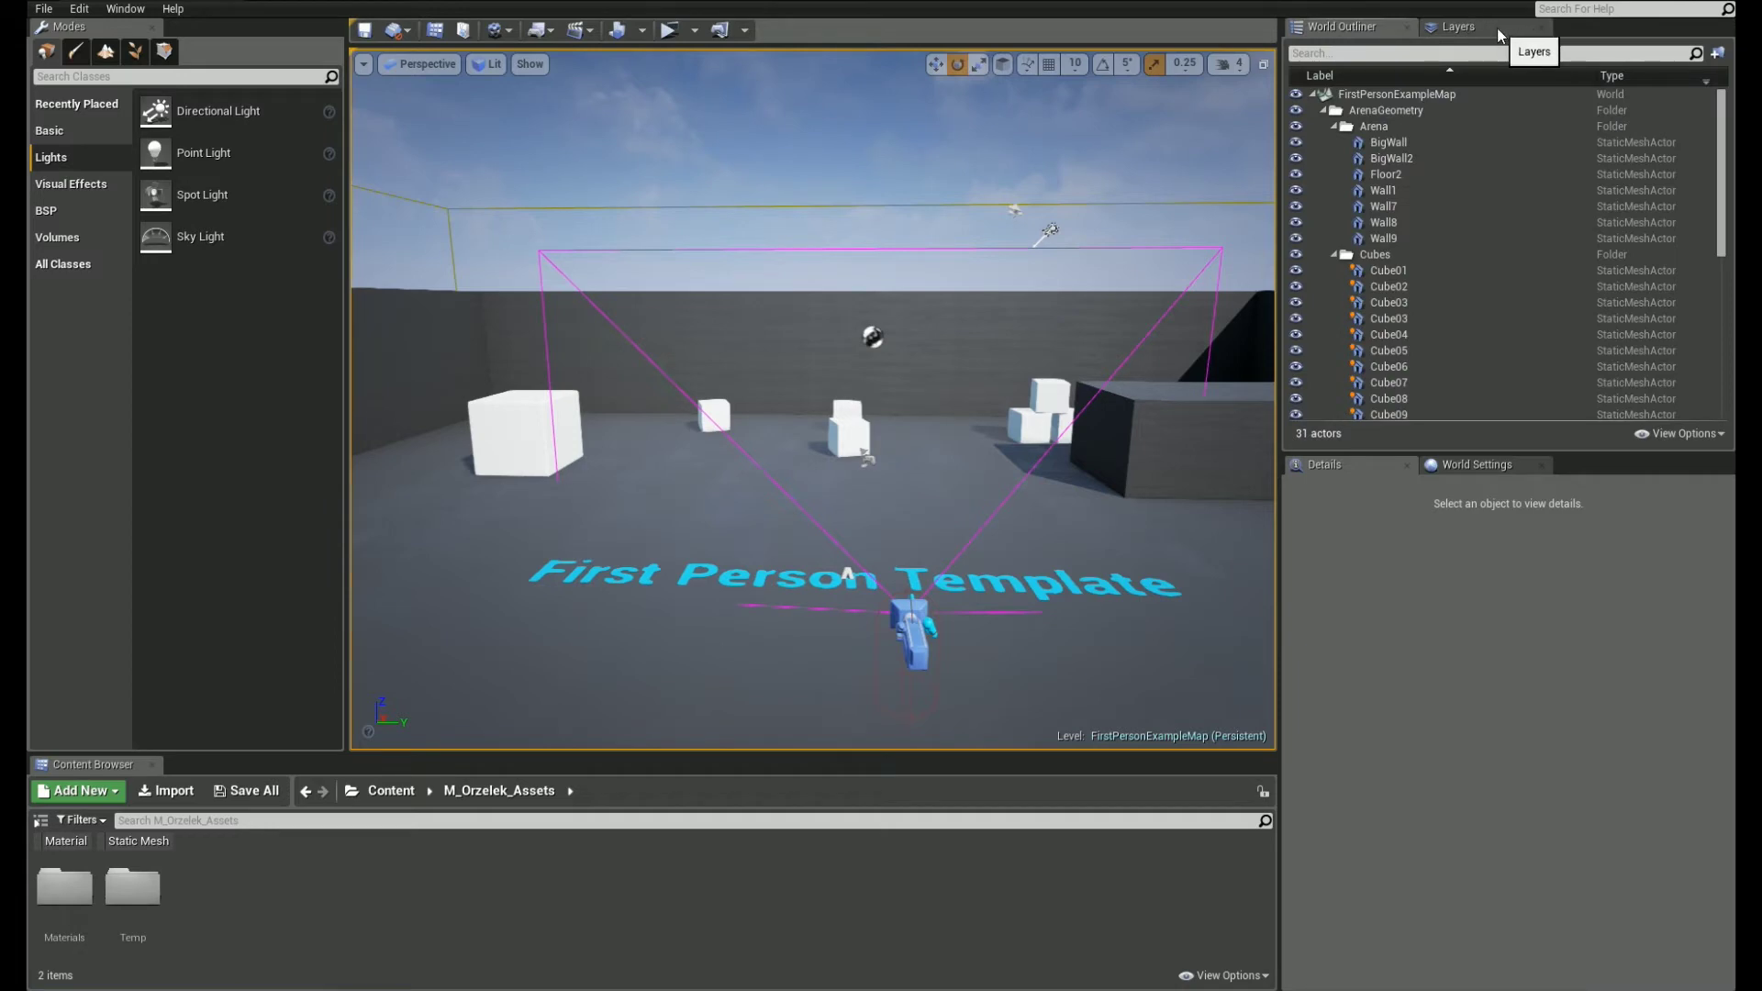
click(1497, 33)
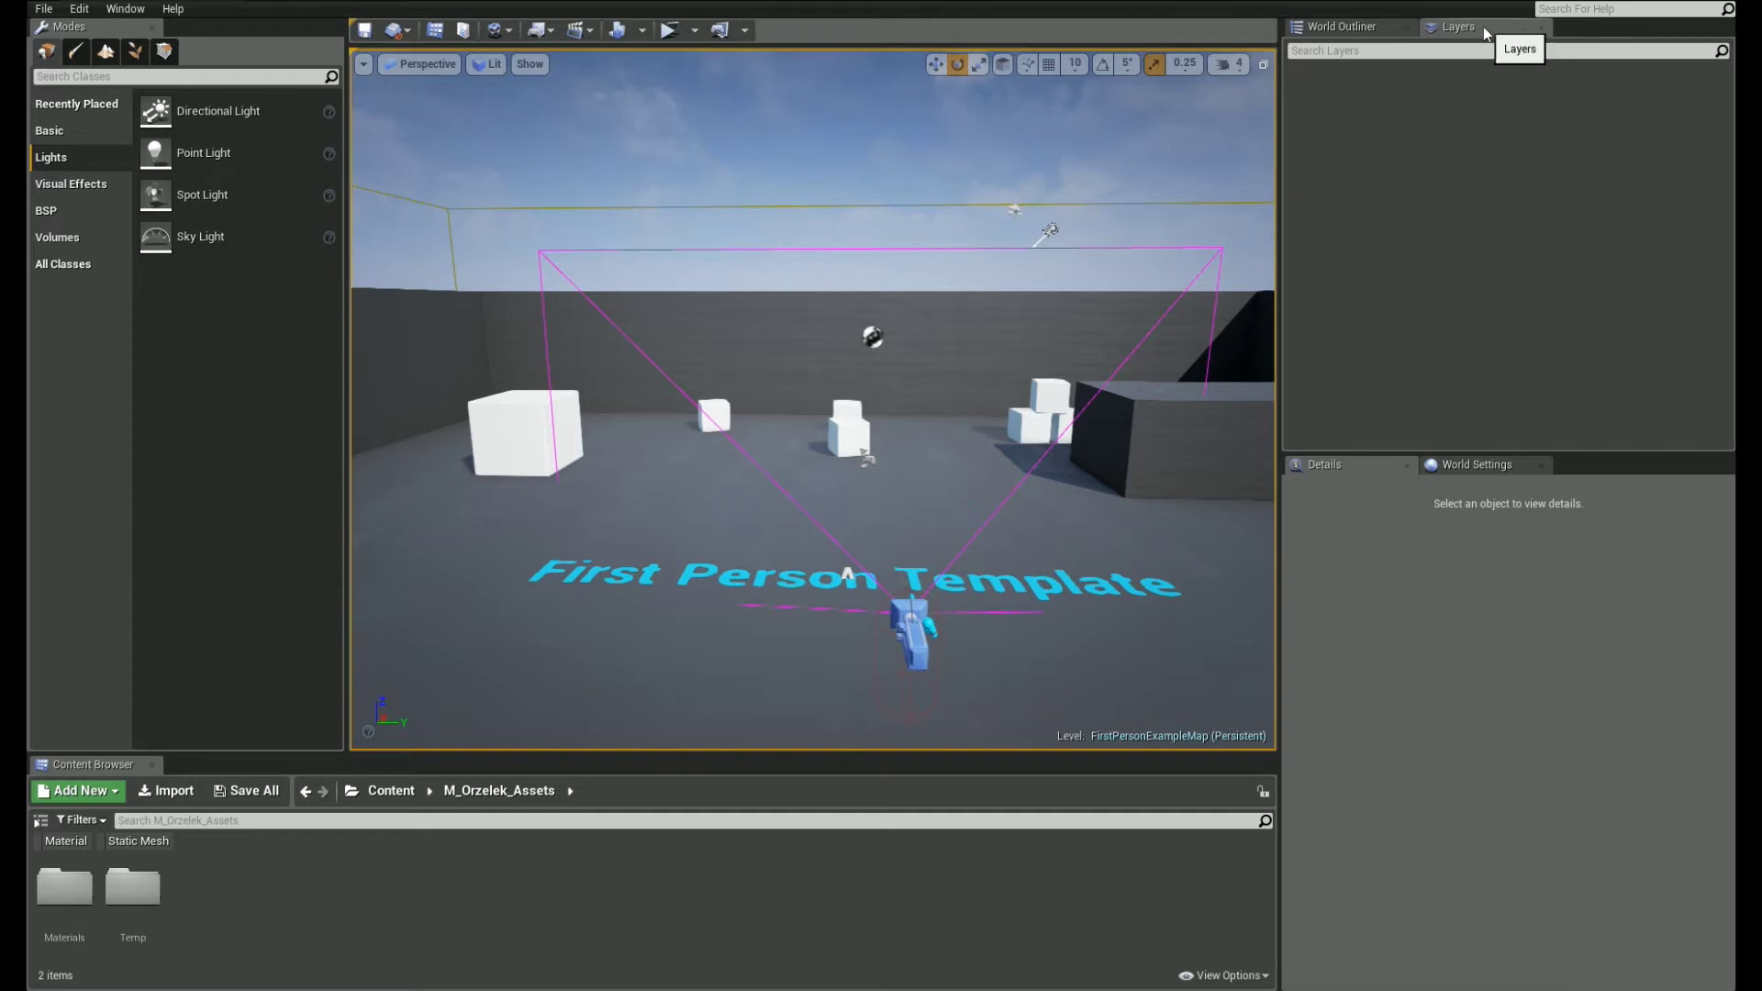
Step: Select all cube actors from Cube01 through LargeCube2 and add them to a new layer named cubes
click(1395, 27)
click(1394, 271)
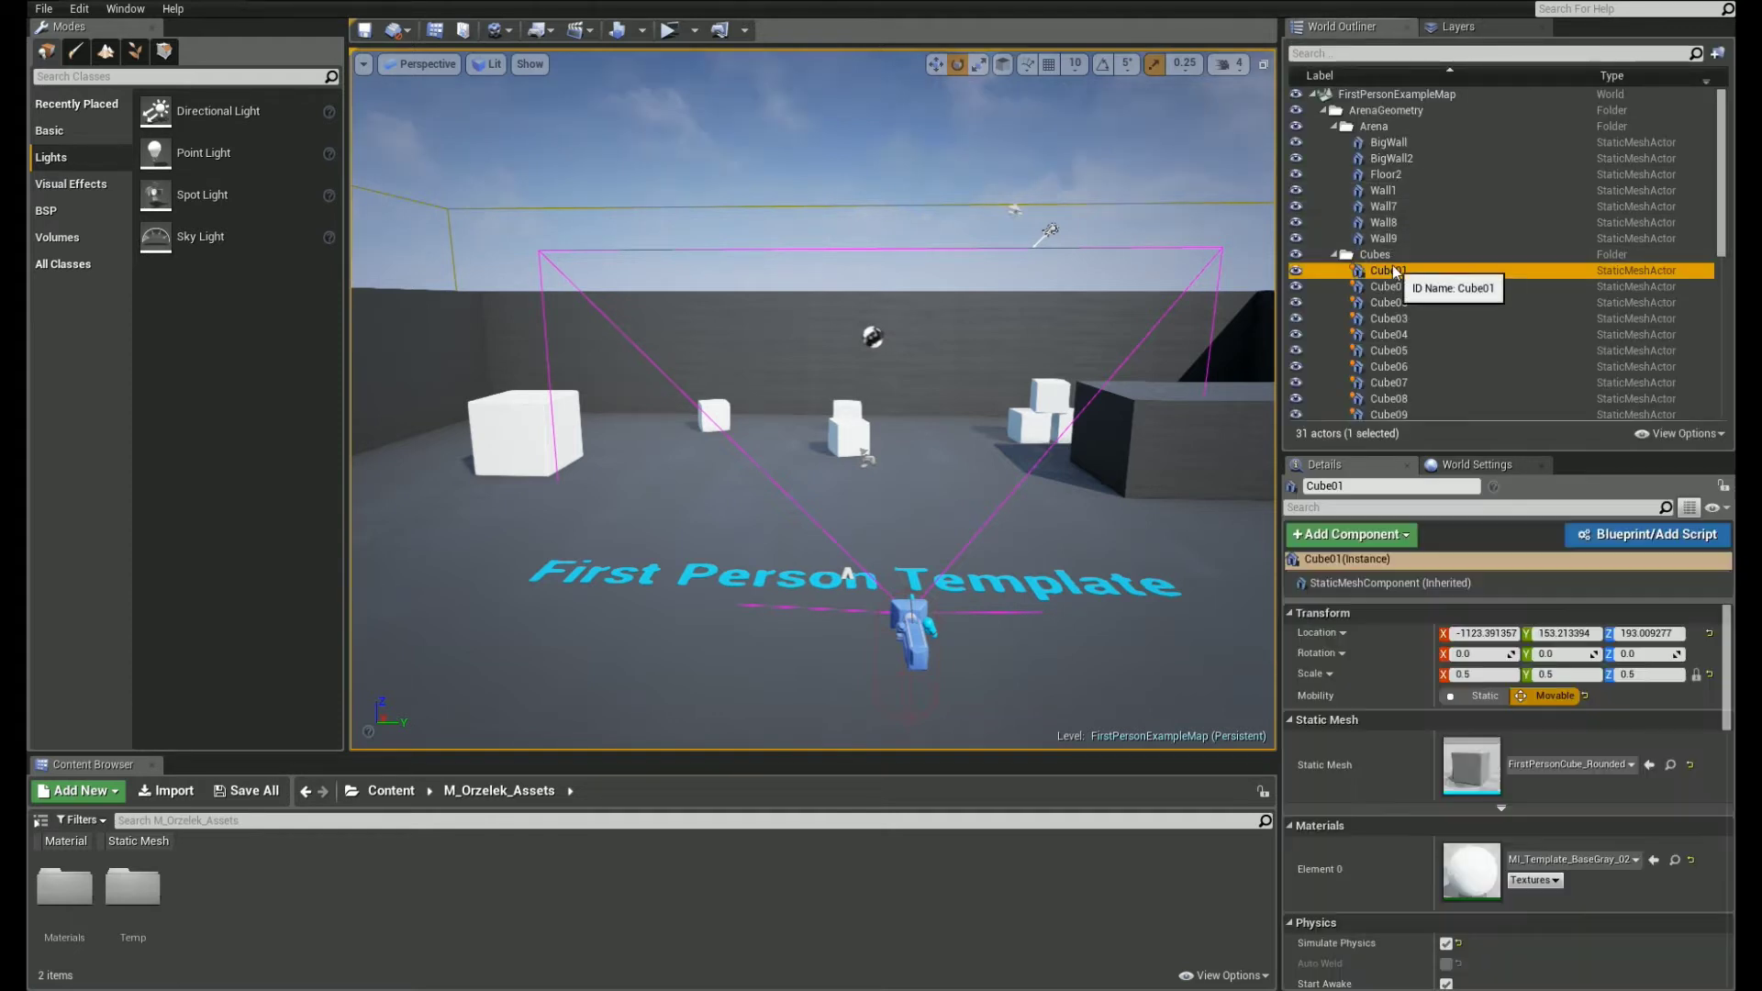
scroll(1393, 271, down, 3)
shift+click(1400, 336)
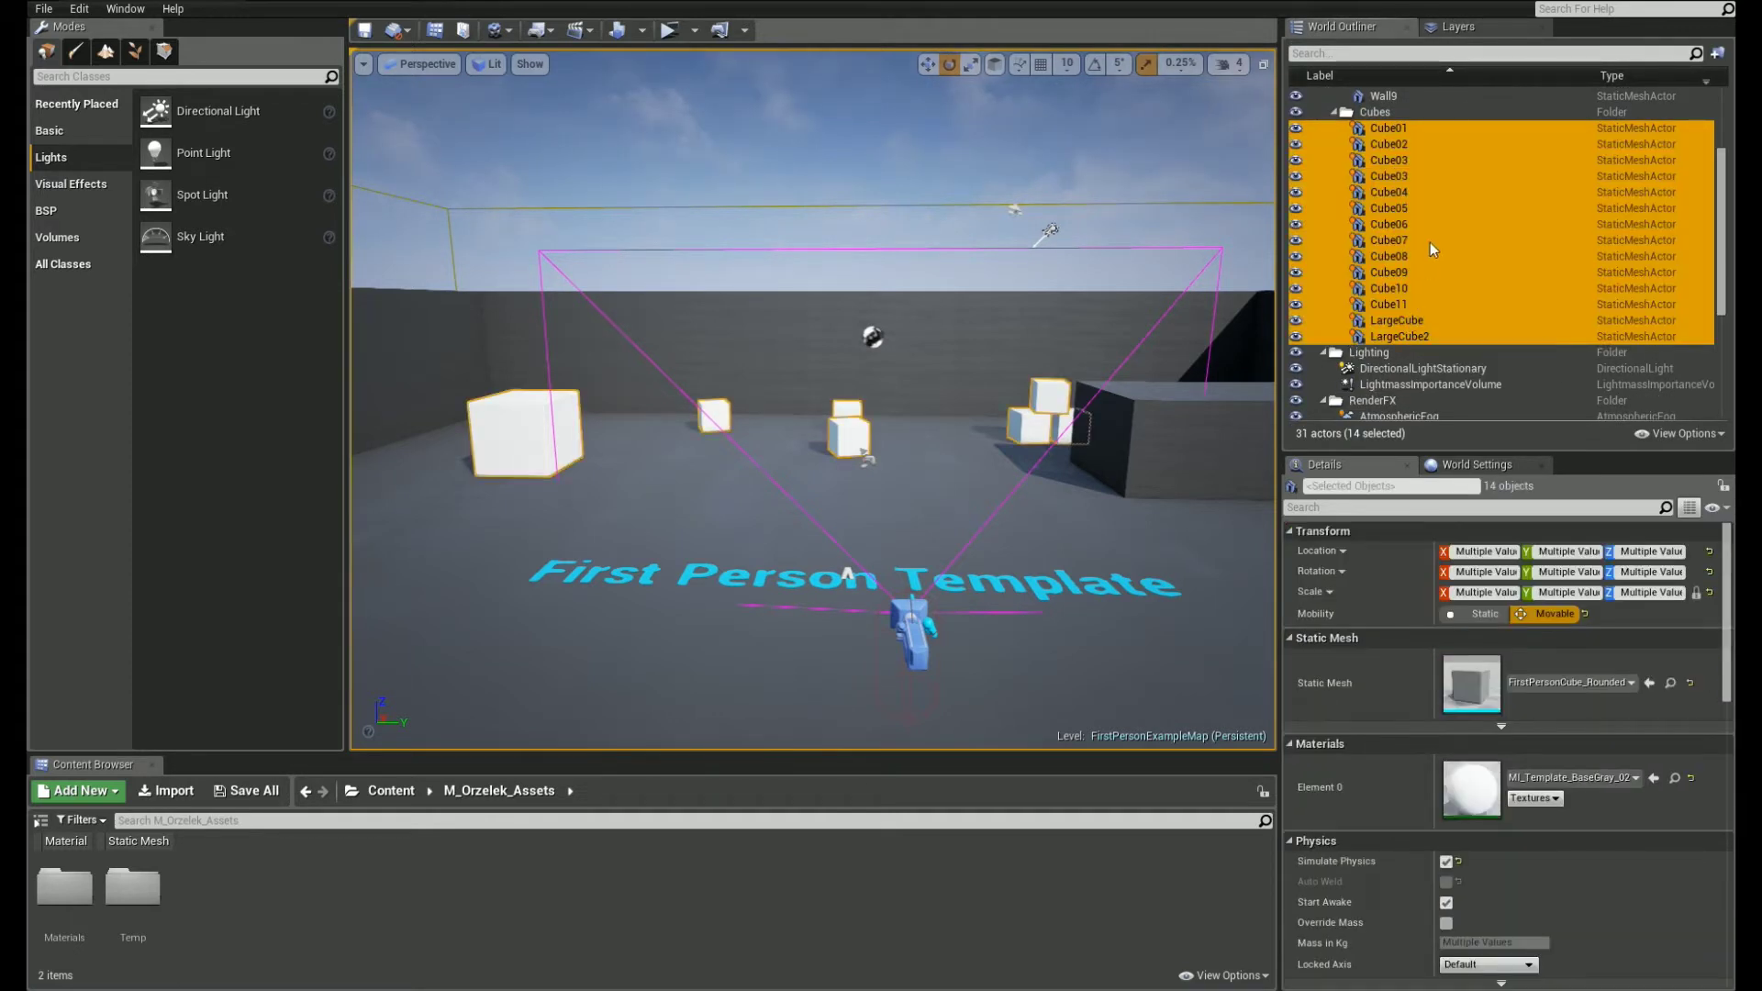
click(1465, 30)
right_click(1434, 165)
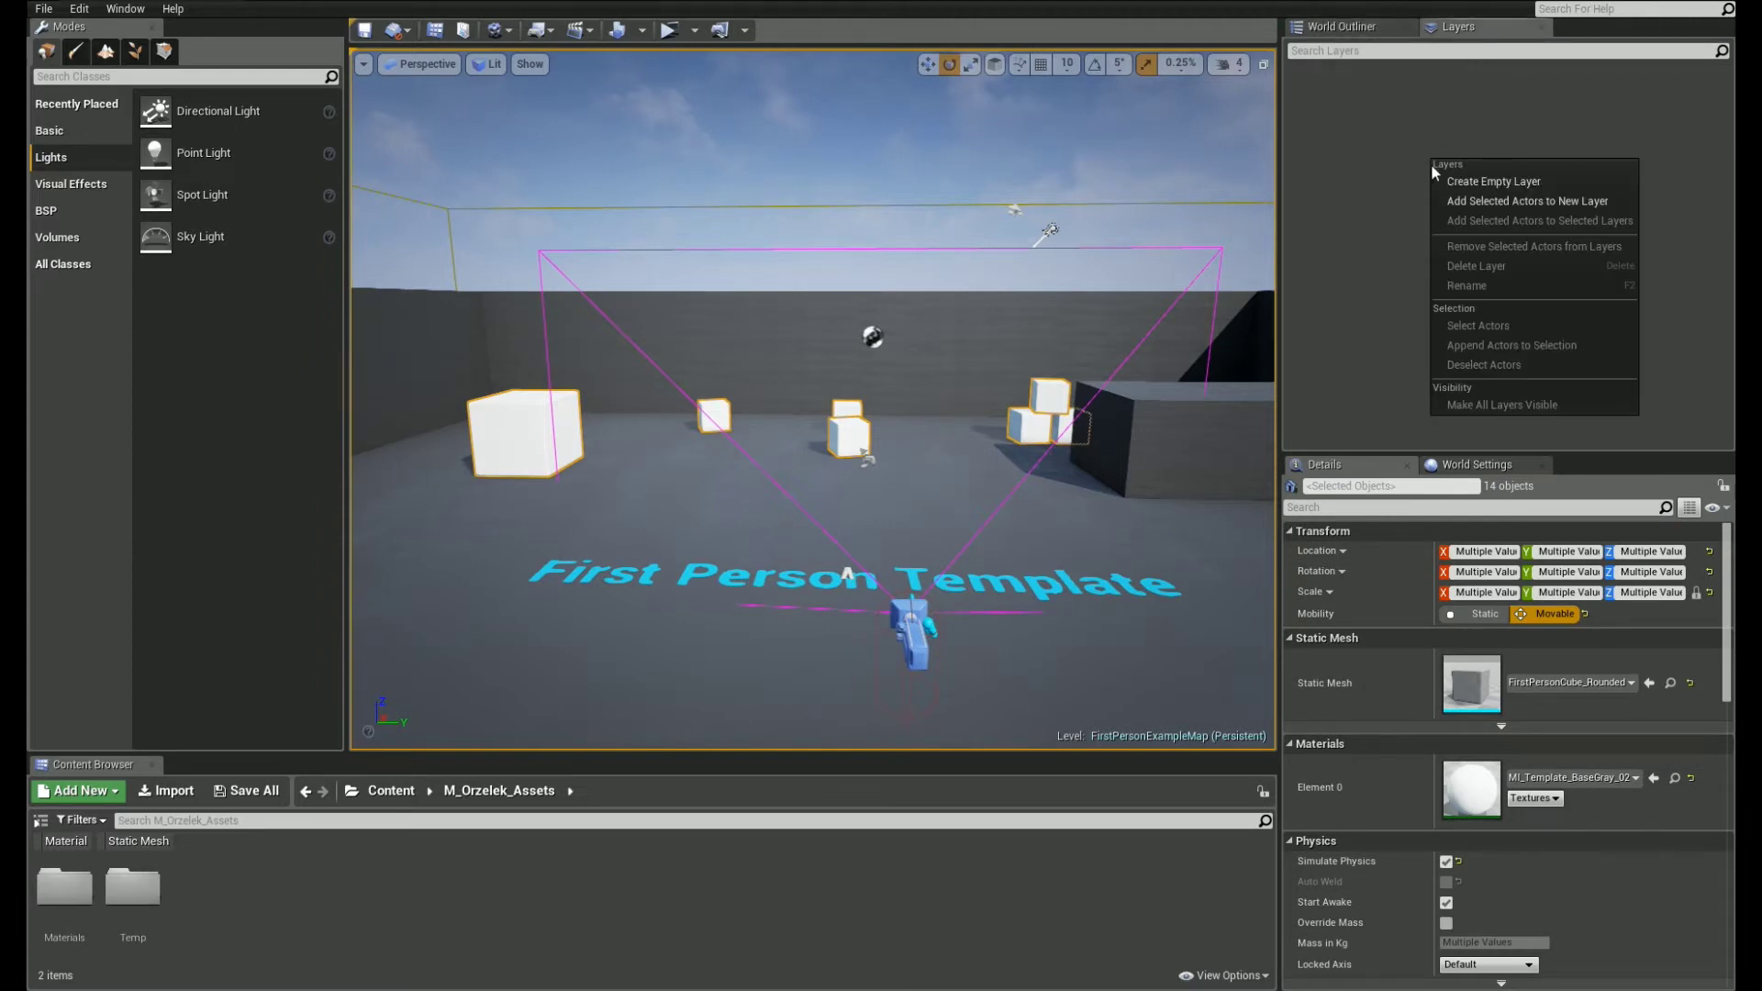
click(1618, 202)
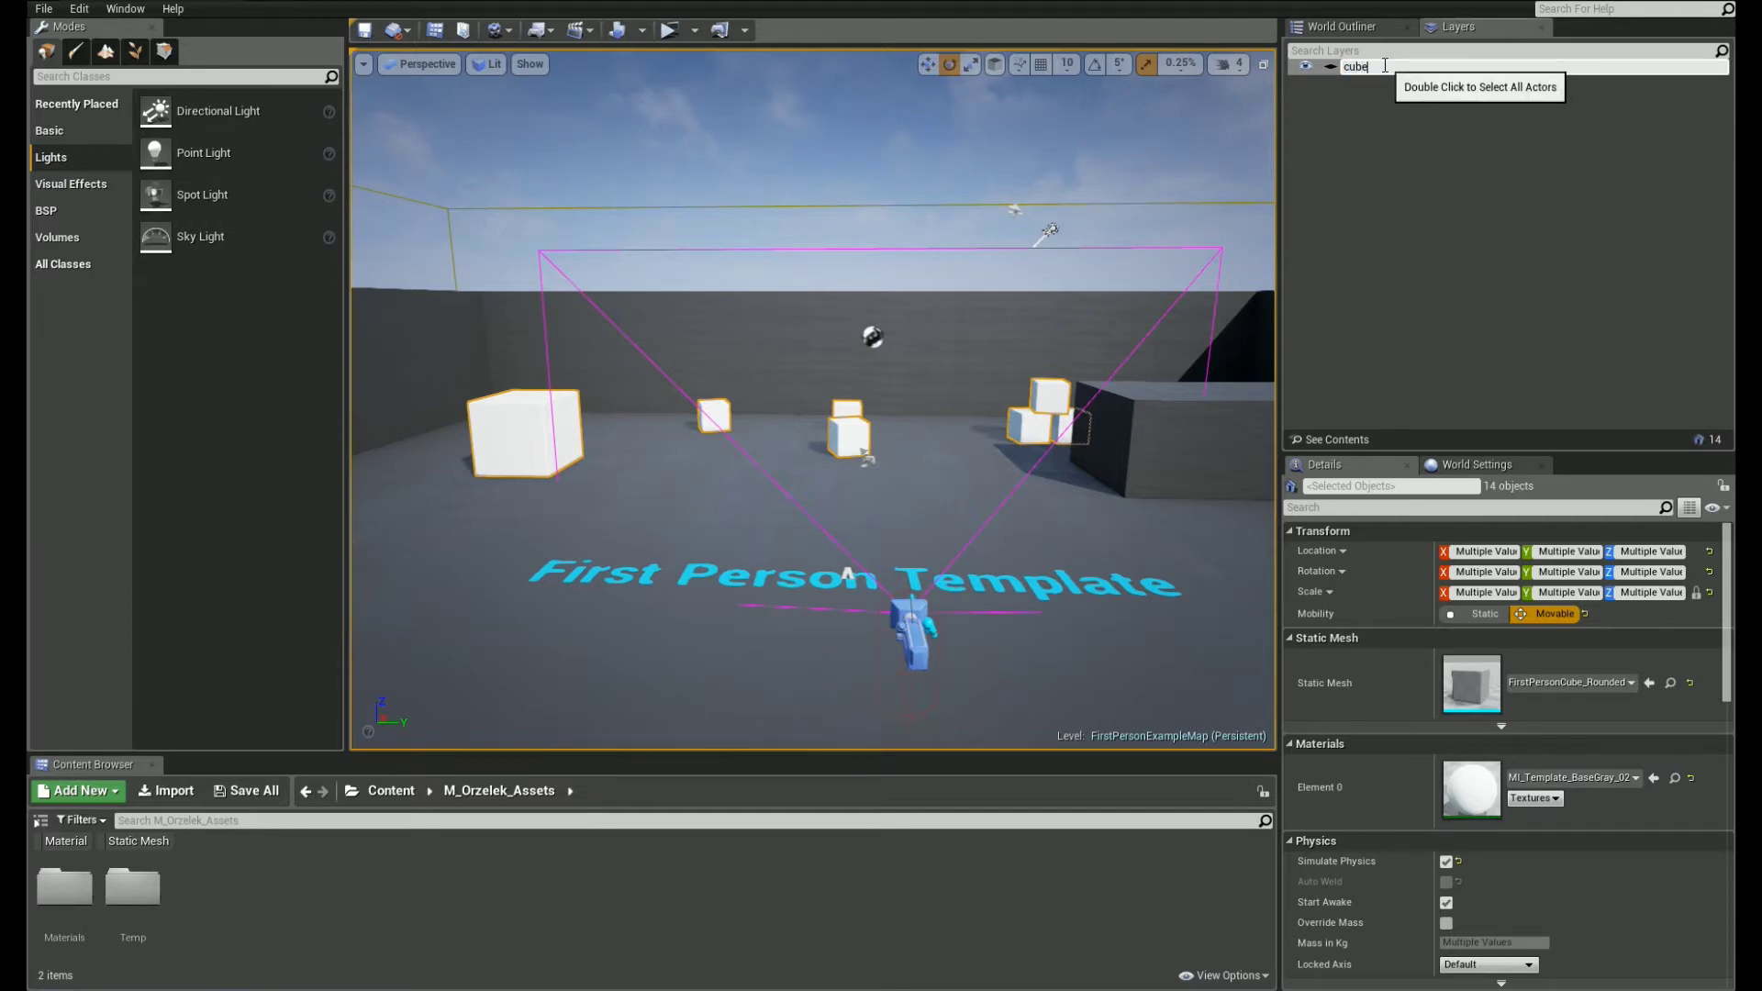
key(Return)
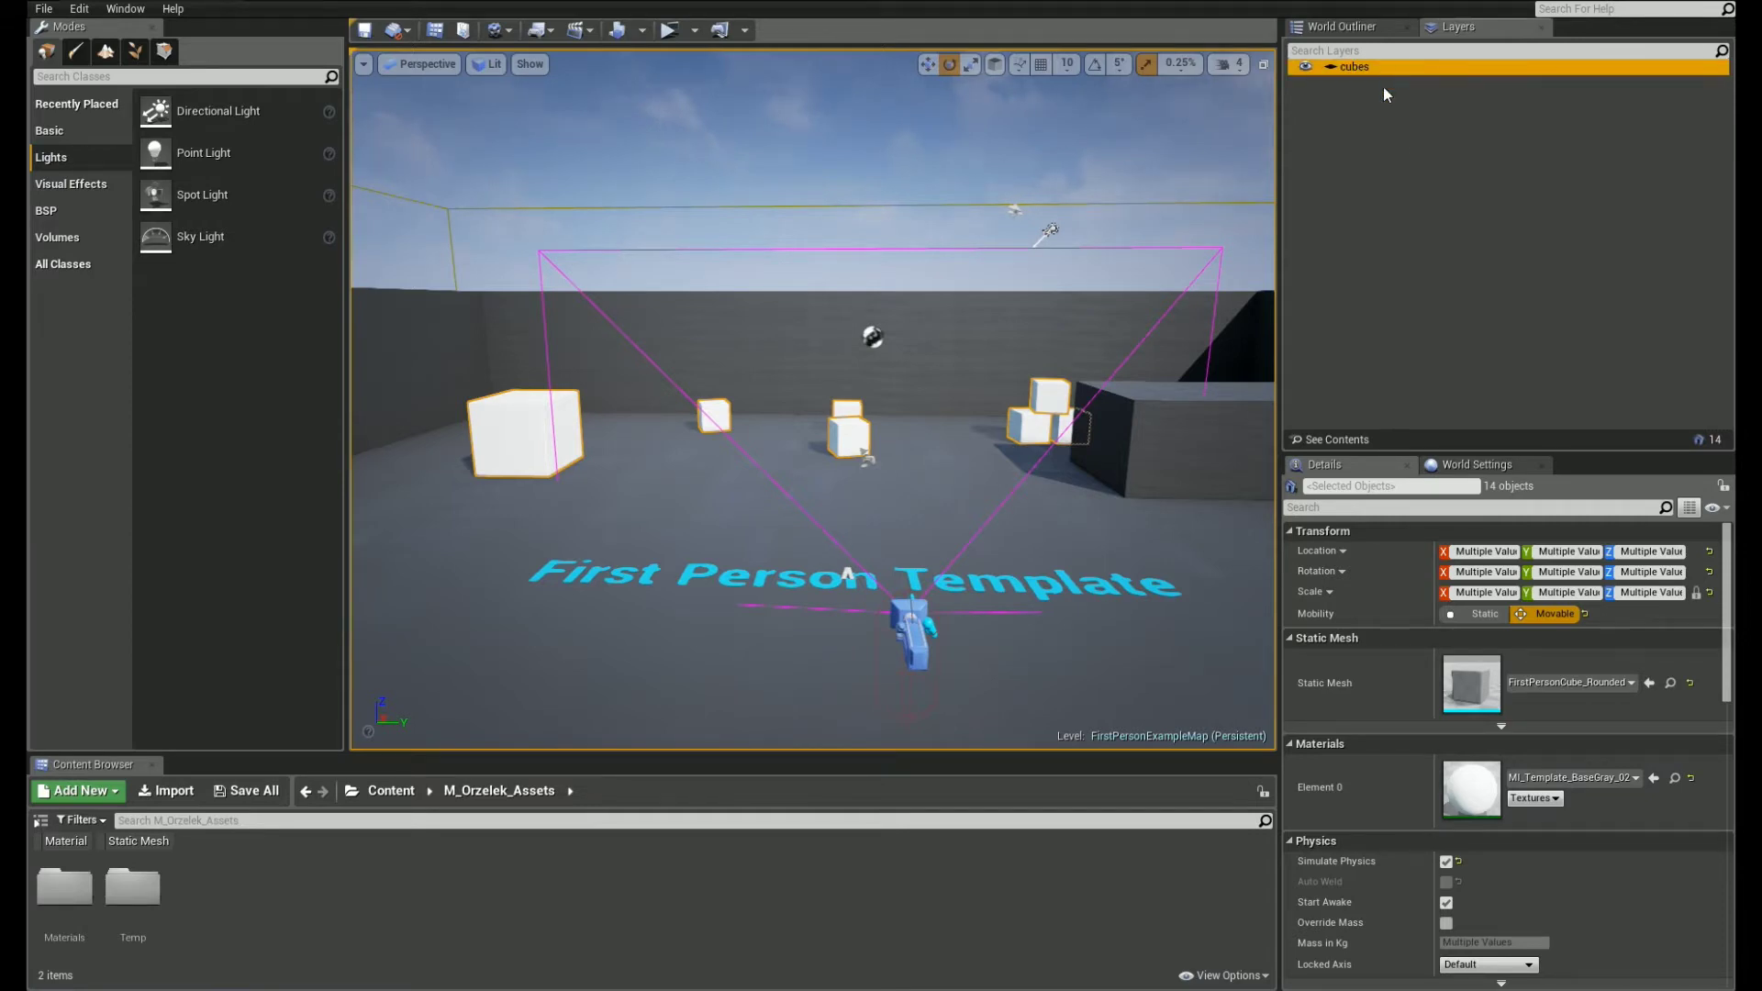
Step: Clear the selection, select all actors in the cubes layer and frame them in the viewport
right_drag(1037, 340, 1157, 376)
key(Escape)
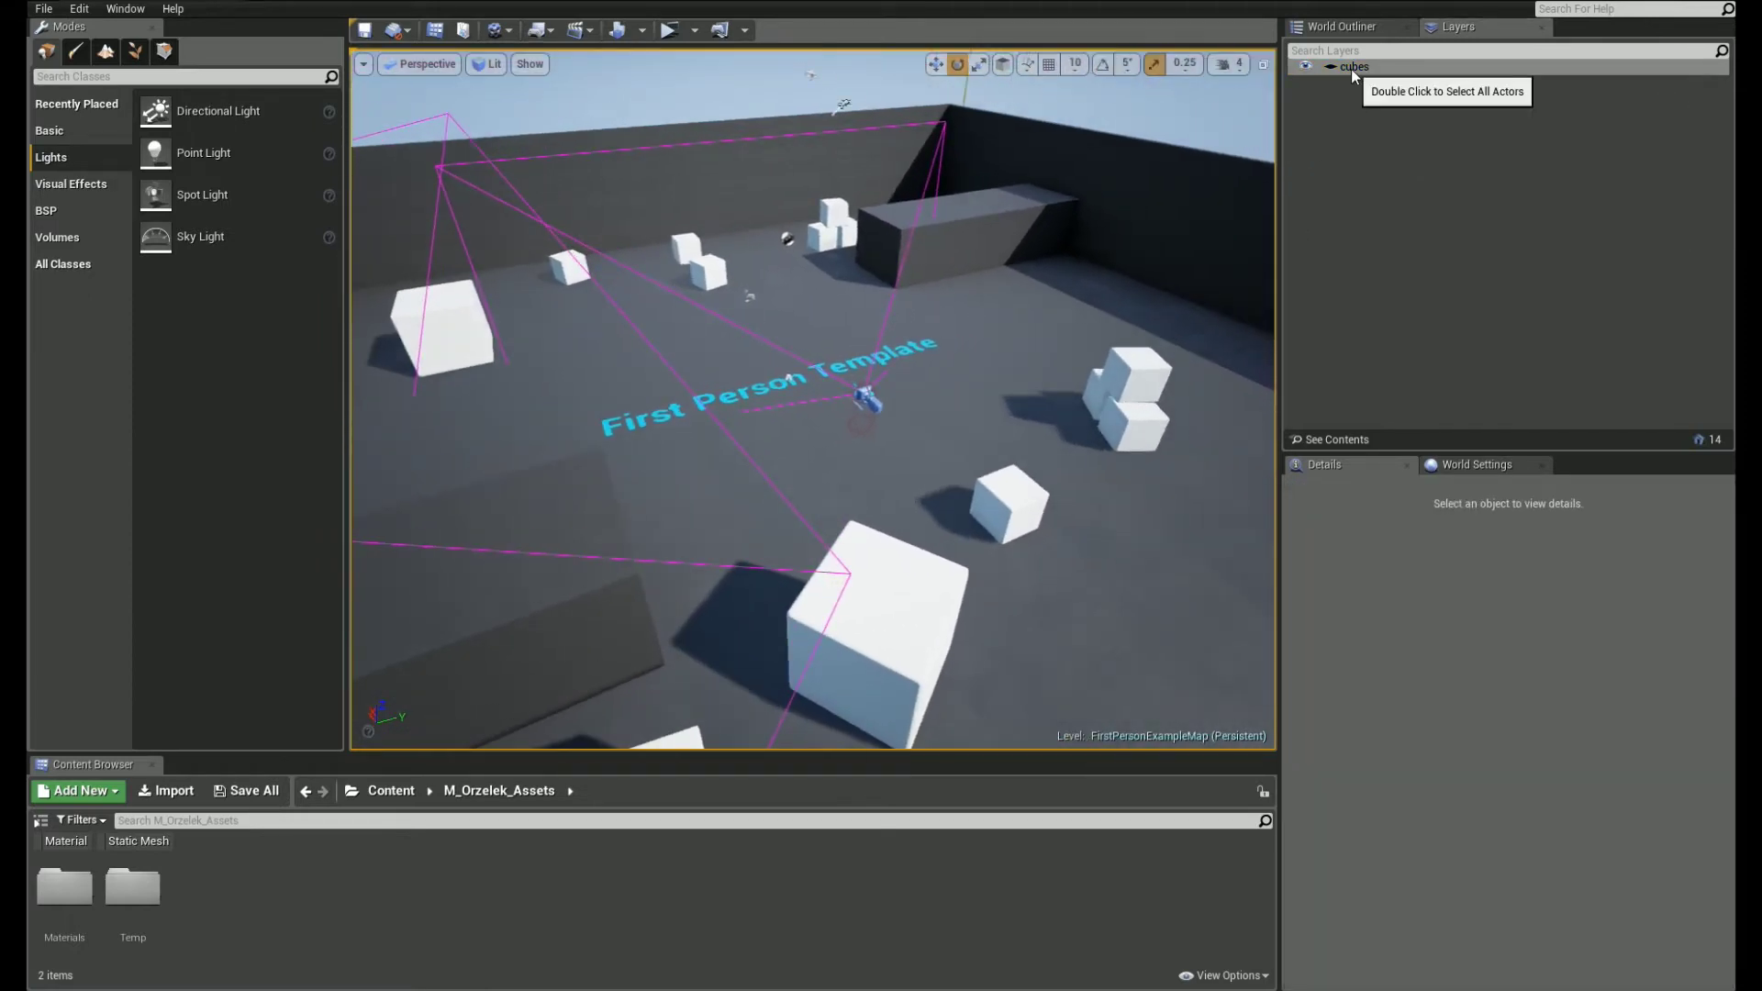
double_click(1355, 67)
key(f)
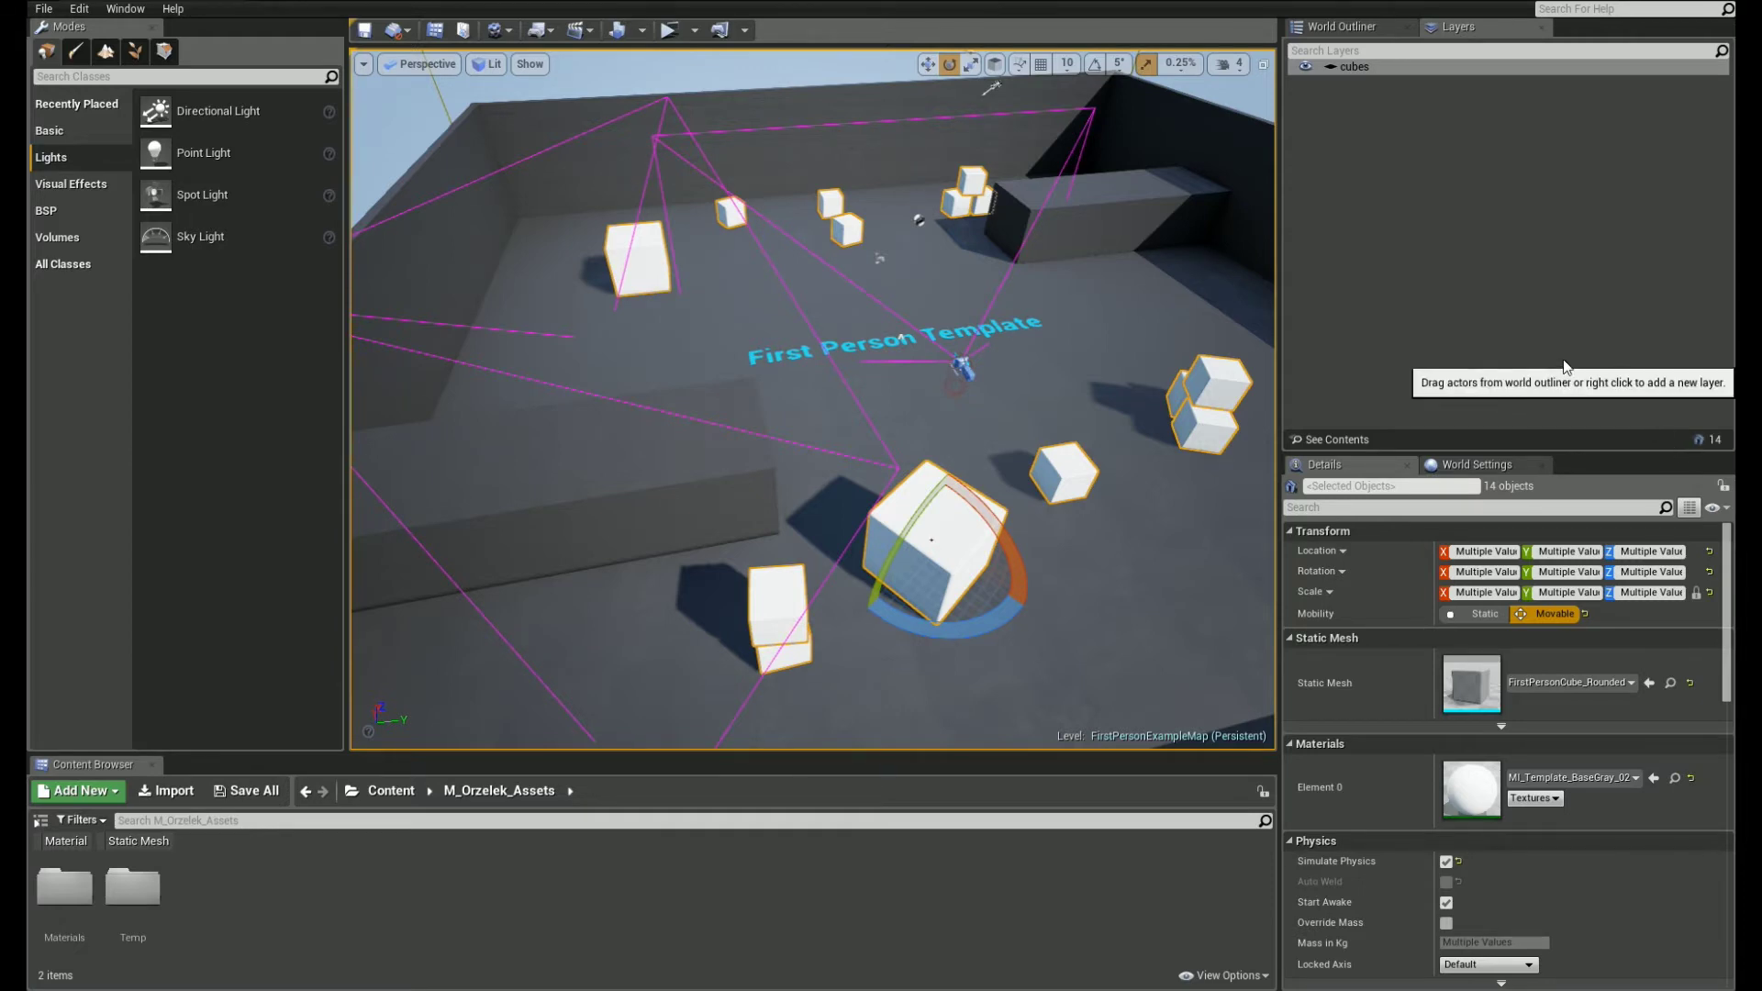
Step: Place a point light in the middle of the arena and add it to the cubes layer
right_drag(1128, 270, 969, 347)
key(d)
key(Escape)
key(w)
drag(224, 161, 707, 356)
drag(716, 420, 745, 435)
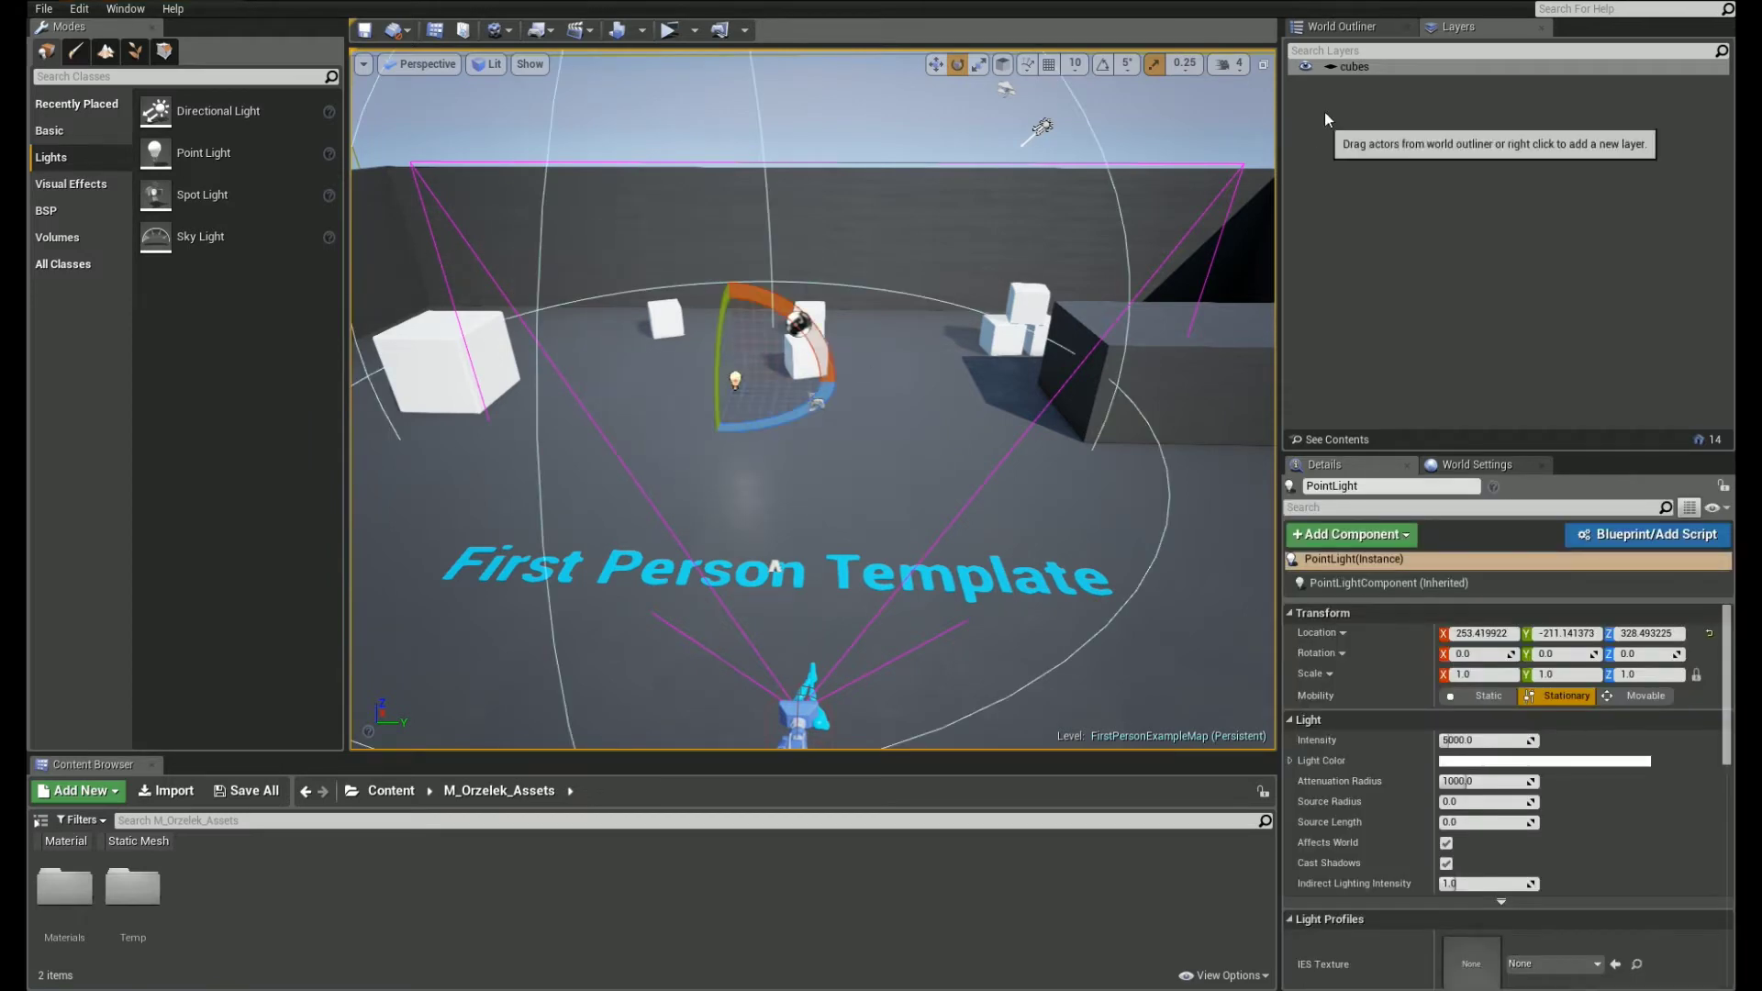
right_click(1369, 68)
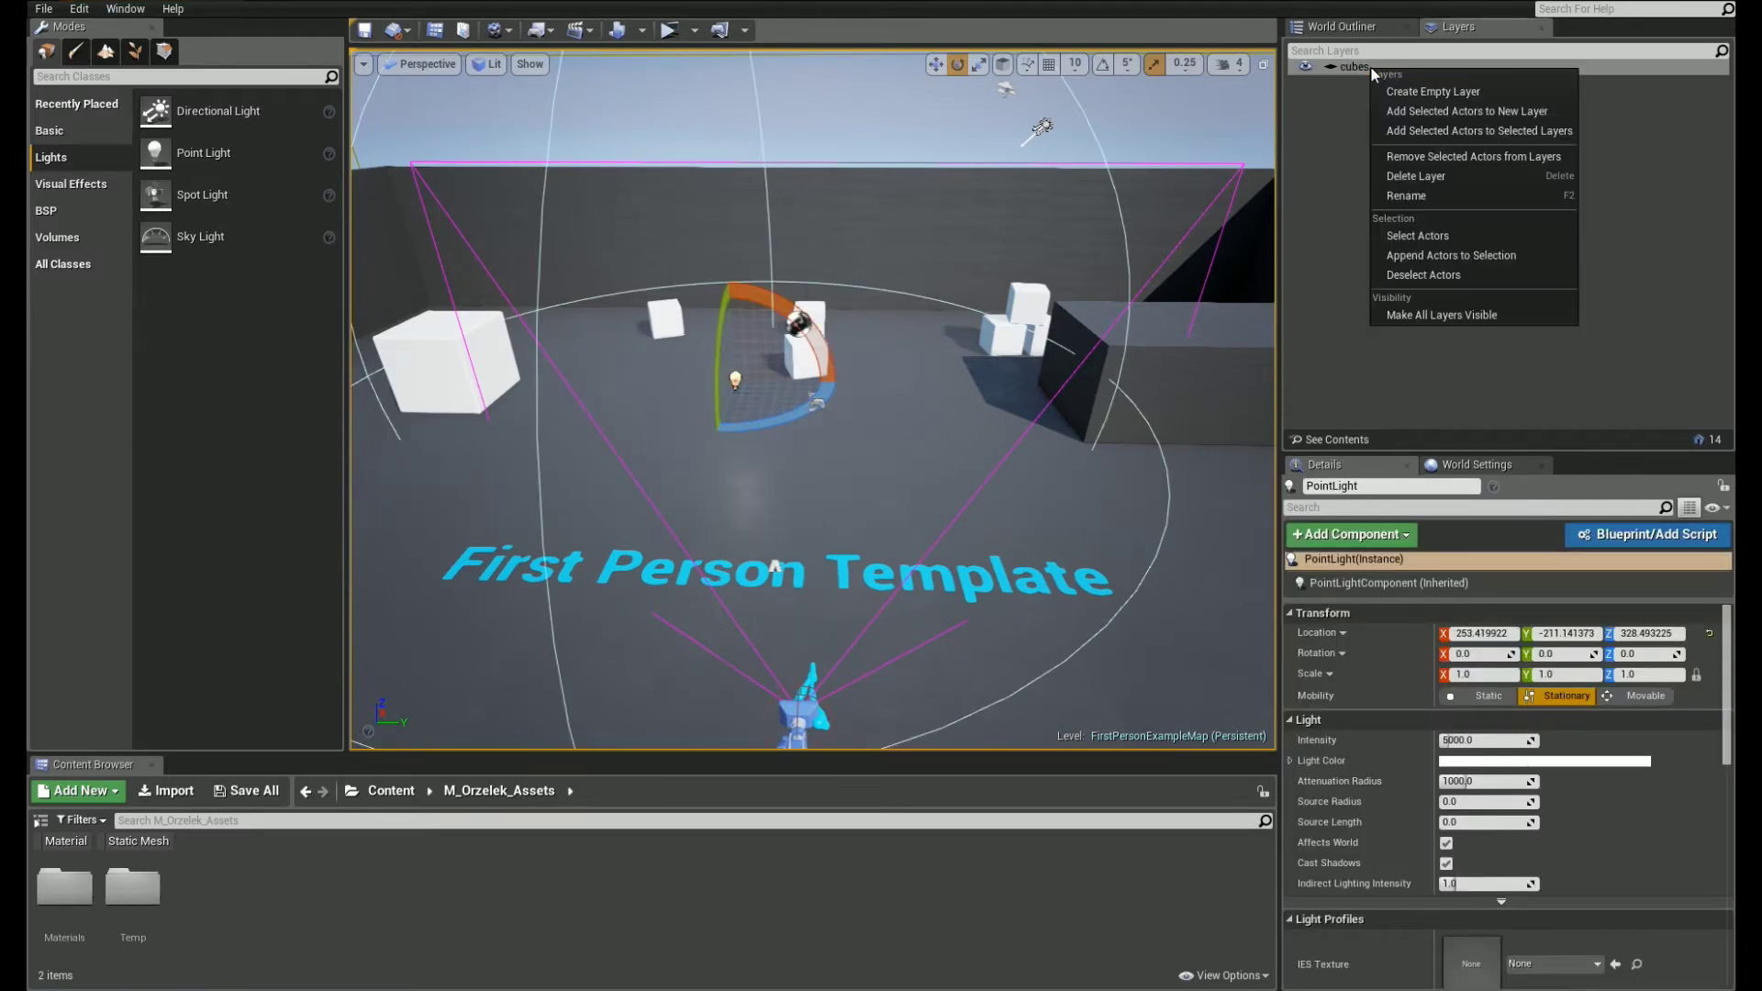
click(1473, 131)
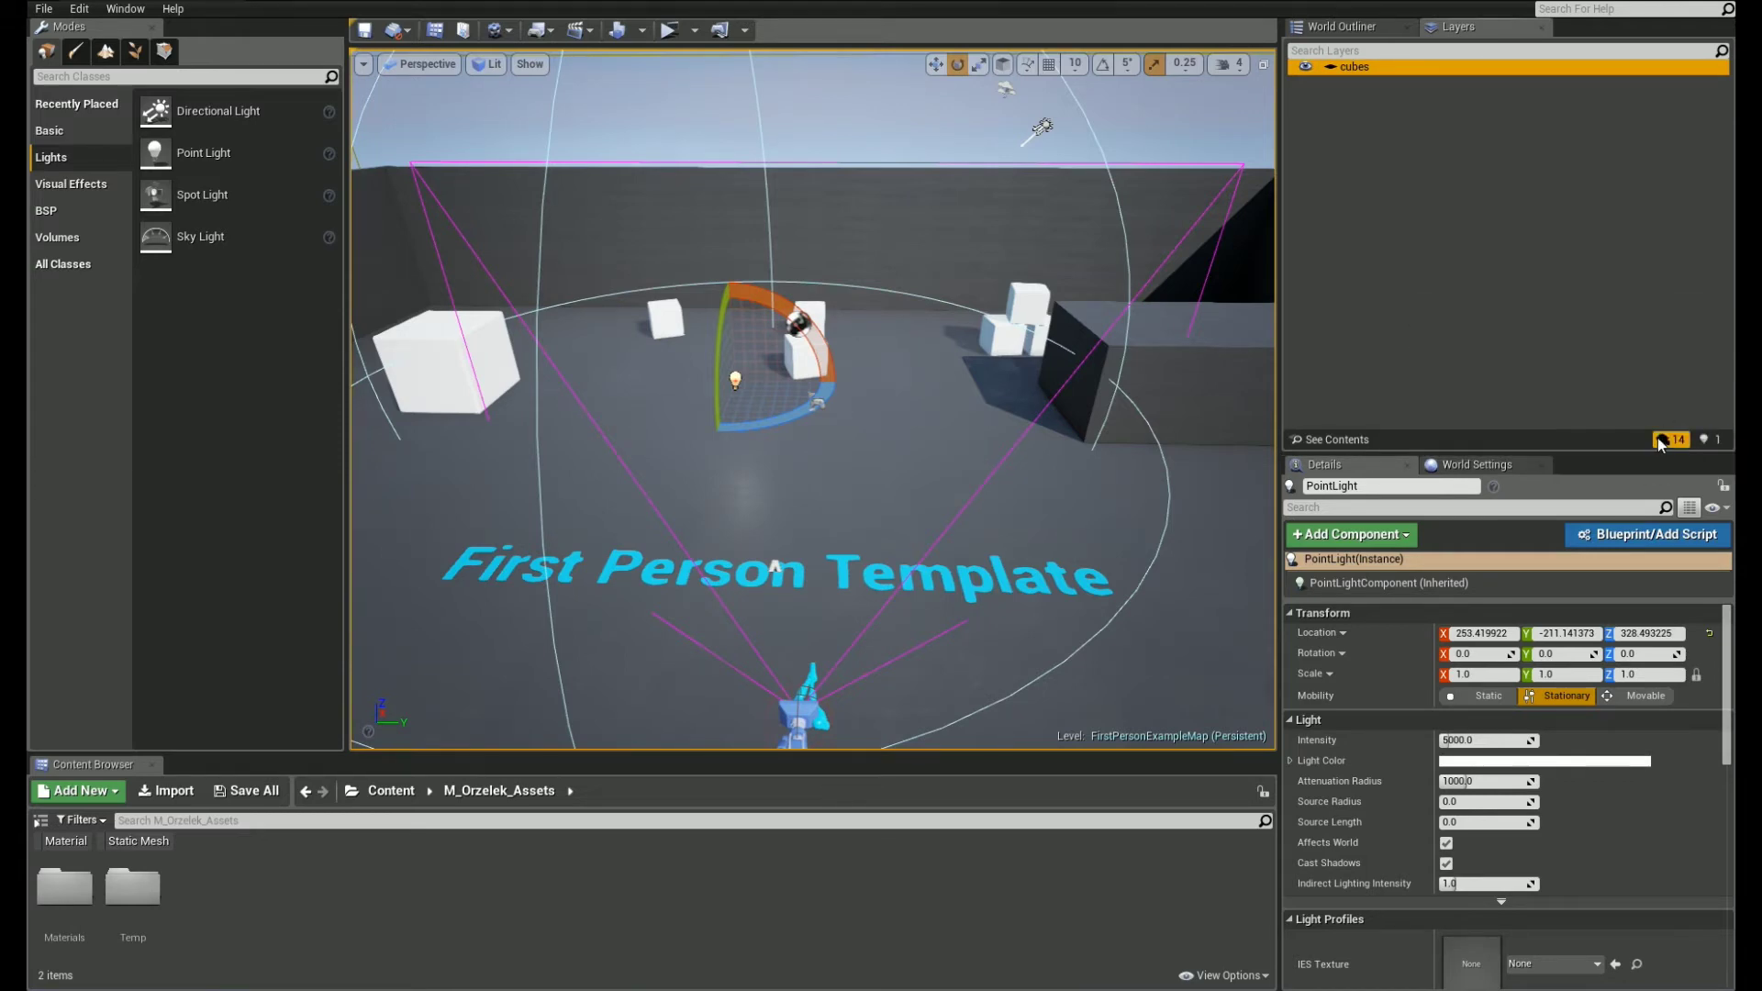
Step: Select the sphere reflection capture, atmospheric fog, BigWall and BigWall2 together and add them to the cubes layer
right_drag(1085, 370, 992, 289)
key(Escape)
click(895, 431)
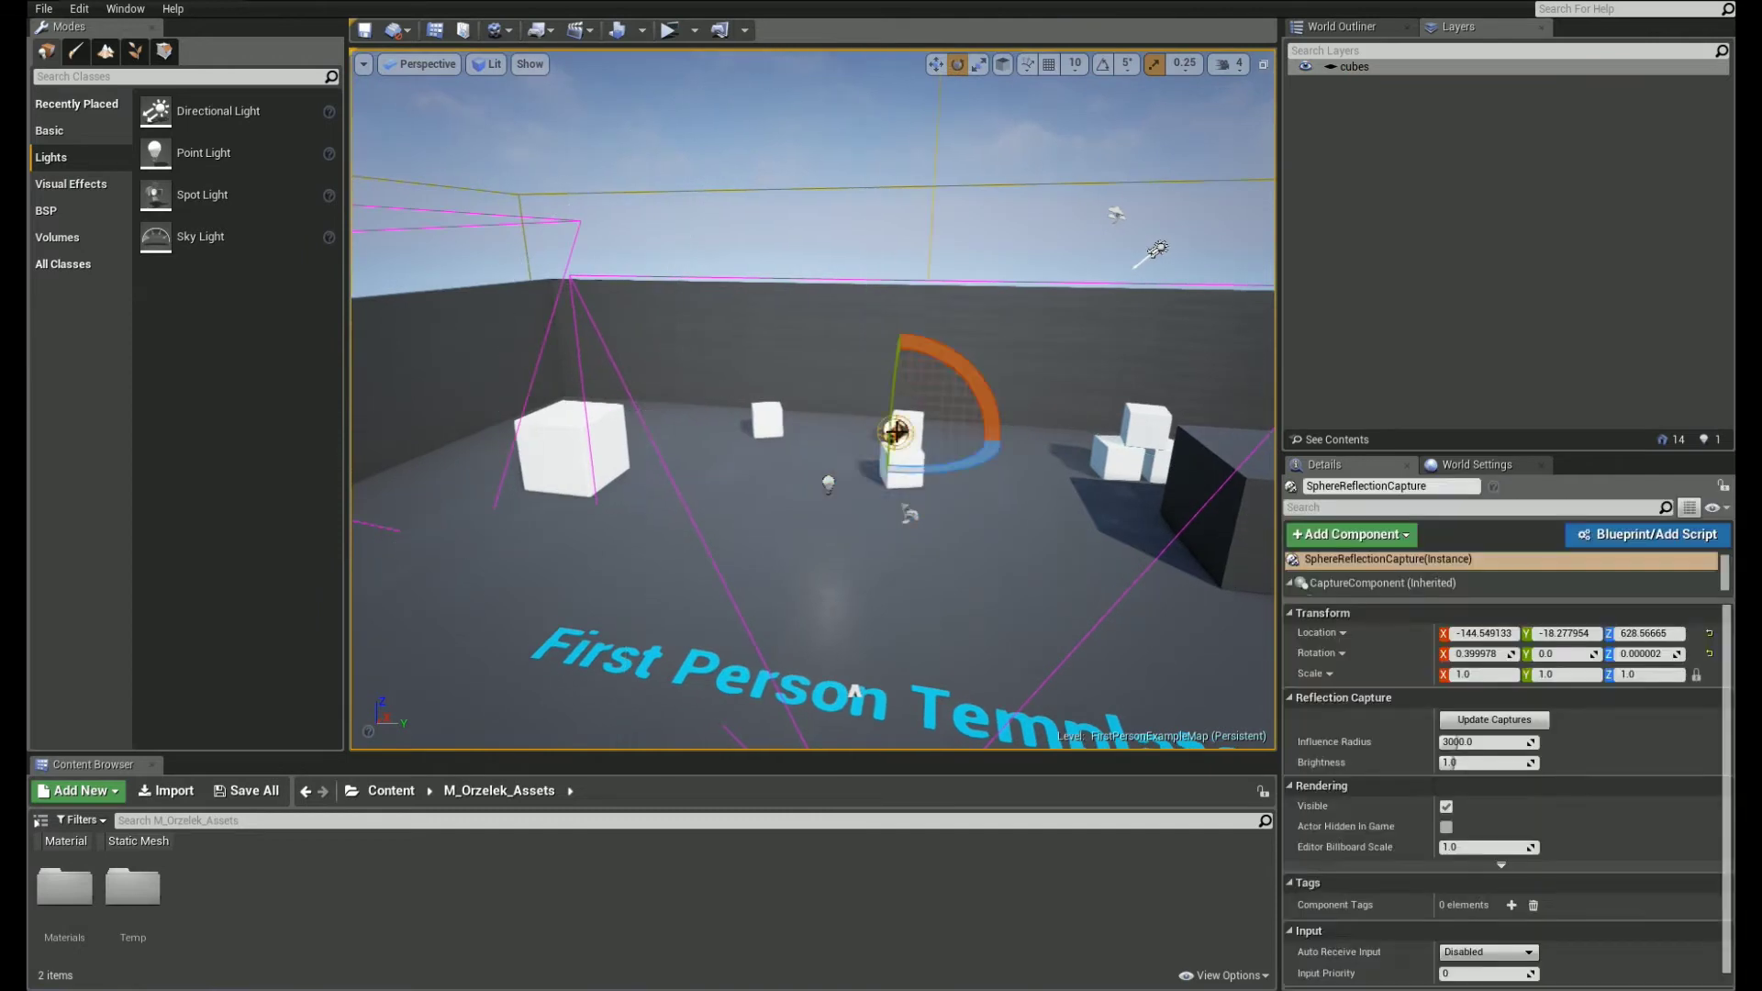
right_drag(896, 431, 1179, 337)
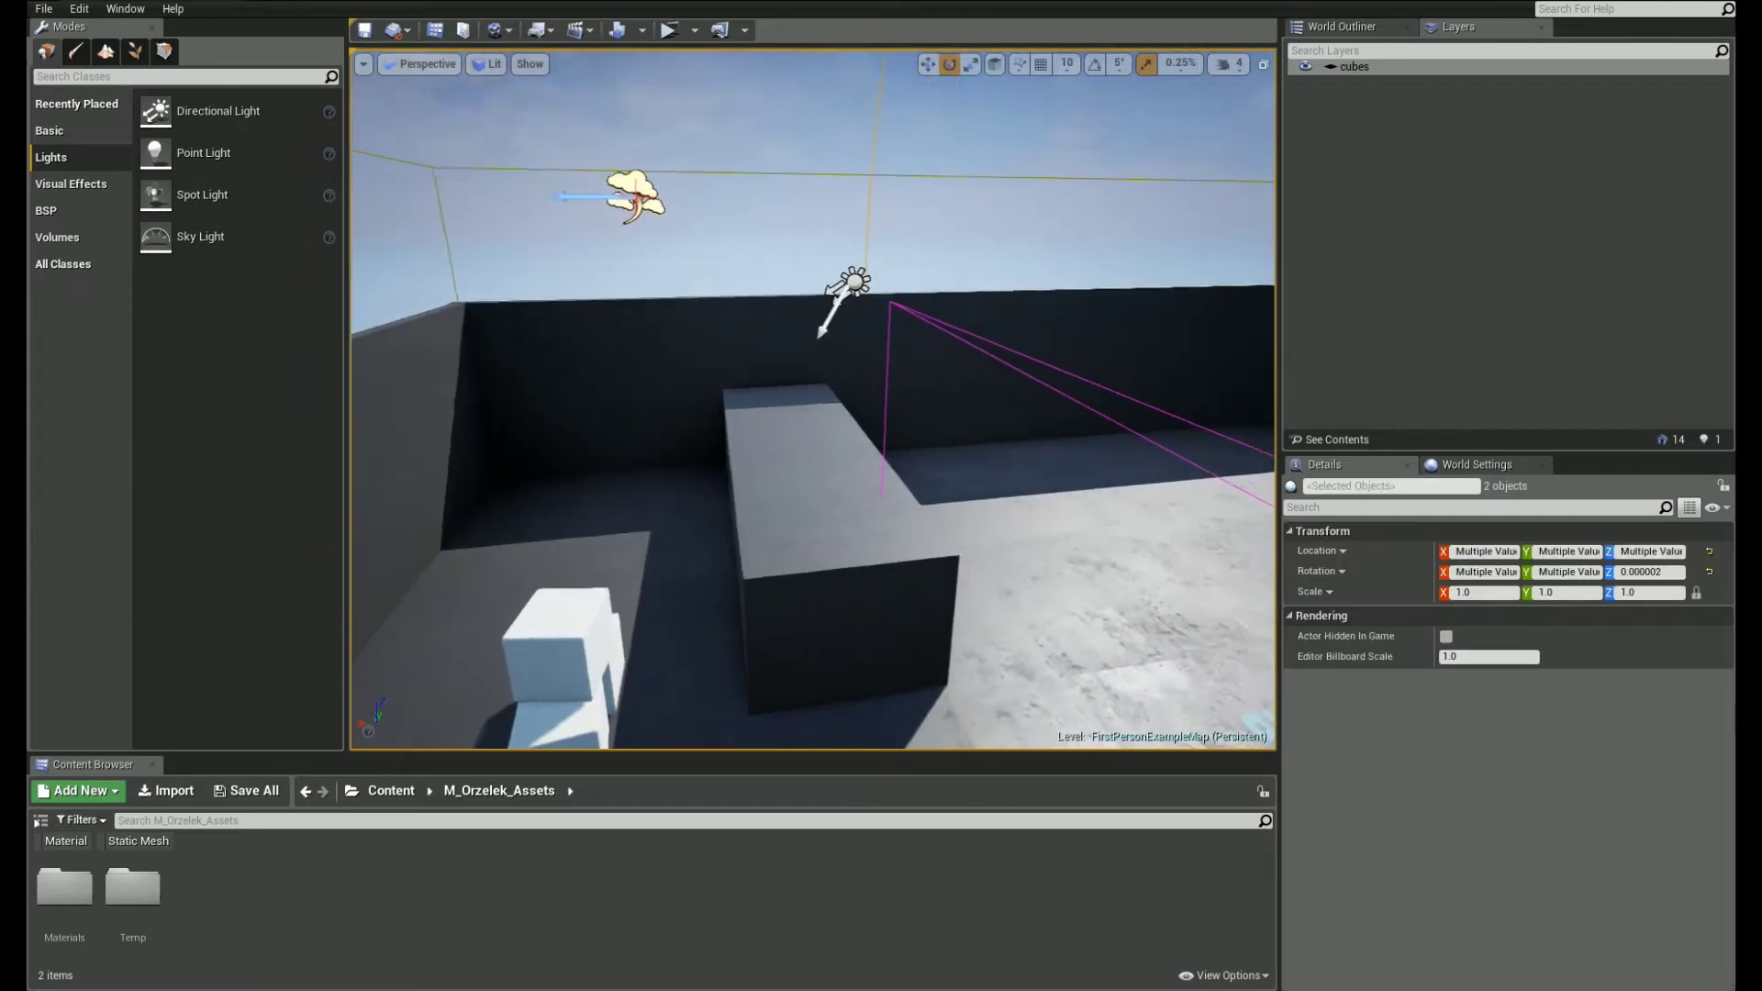
right_drag(789, 431, 833, 597)
right_drag(831, 374, 918, 358)
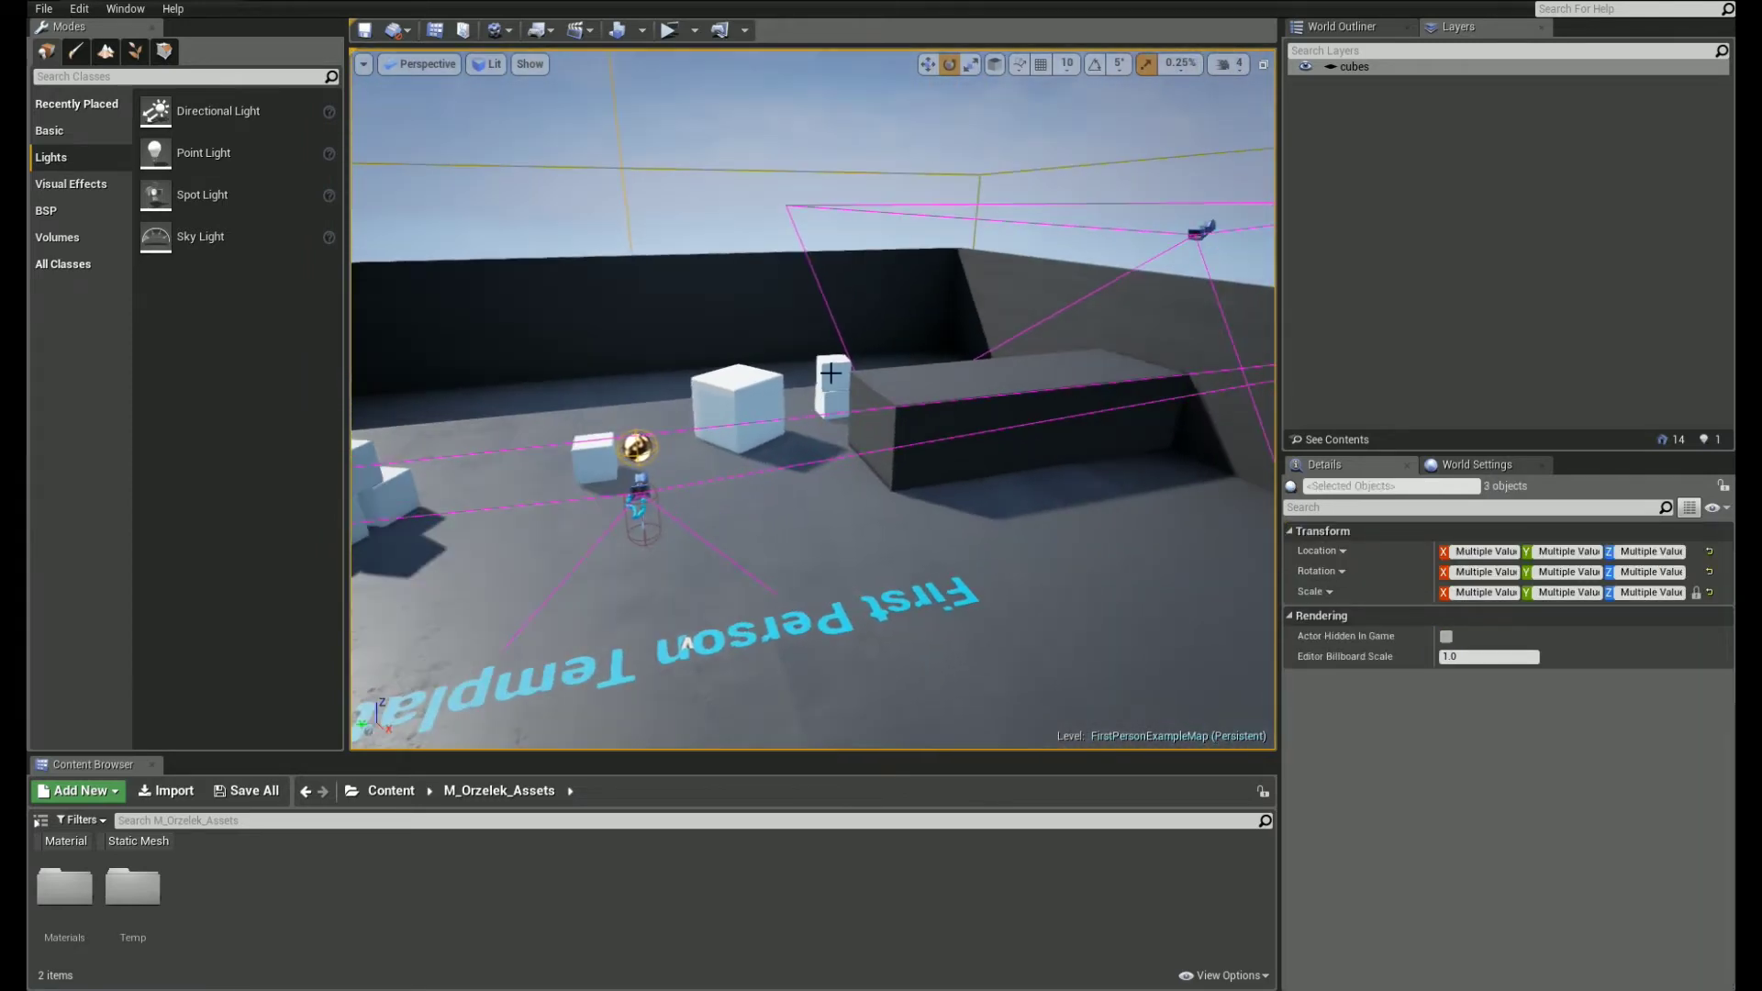
ctrl+click(909, 383)
right_click(1354, 68)
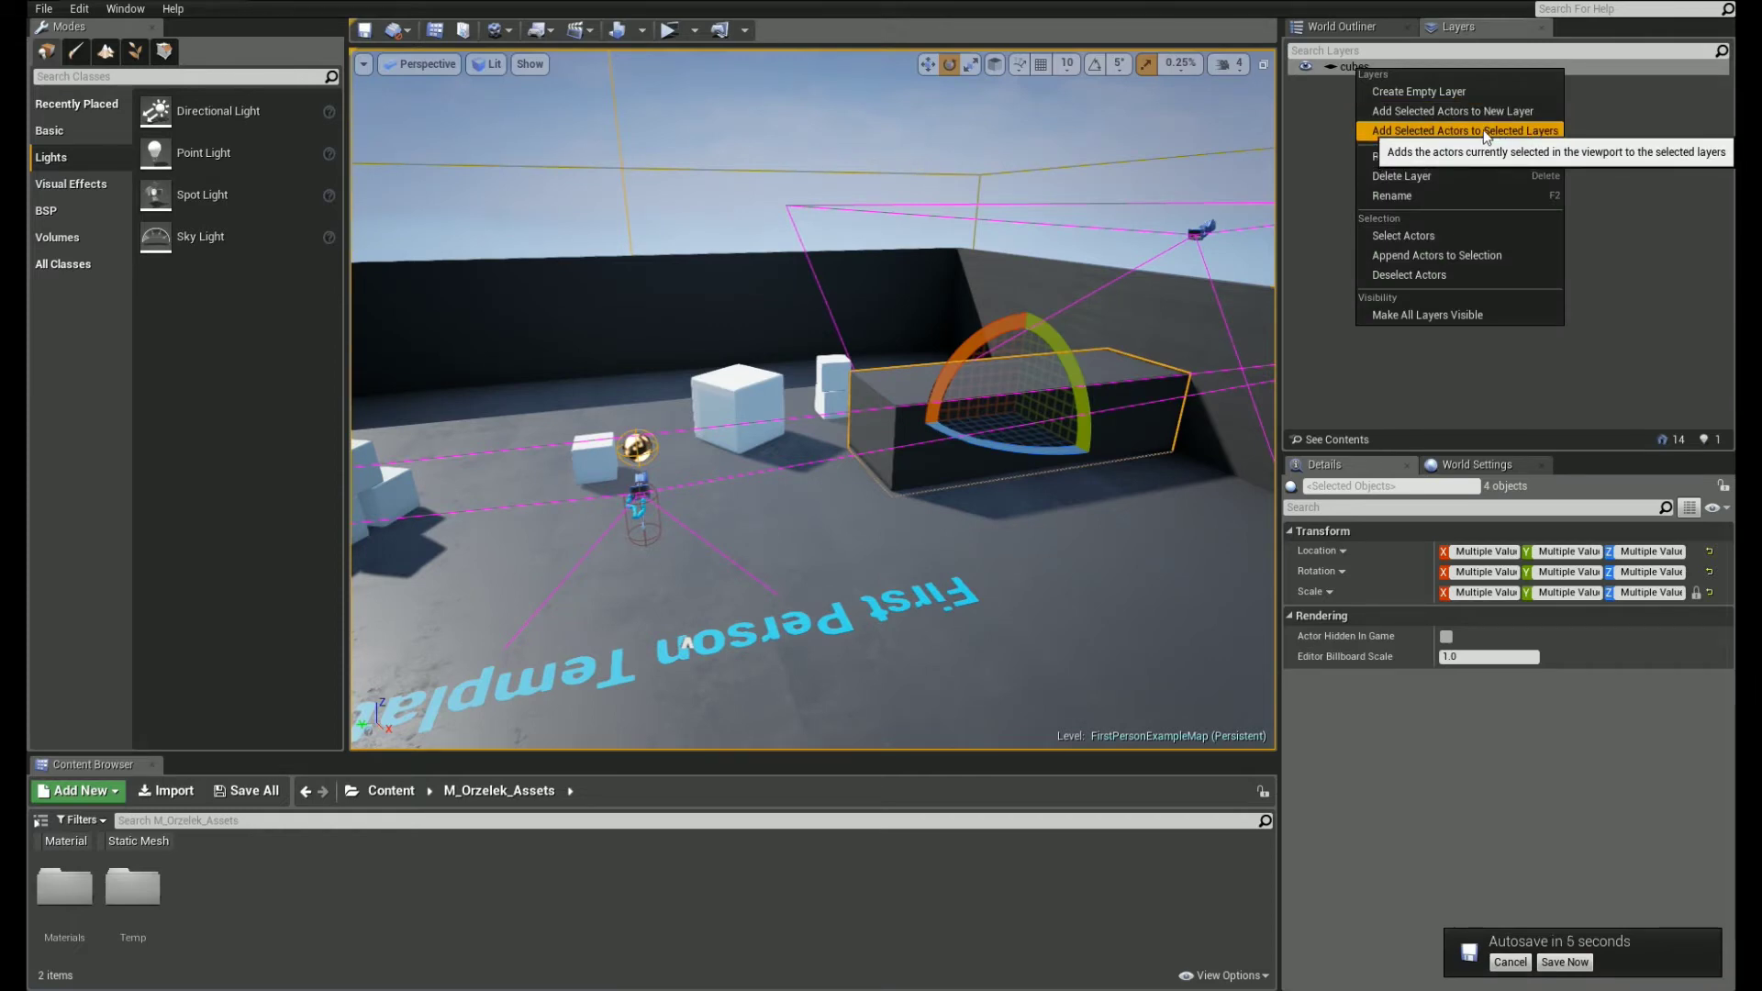
click(1486, 132)
Step: Clear the actor selection and cancel the pending autosave
right_drag(826, 413, 769, 505)
key(s)
key(Escape)
key(s)
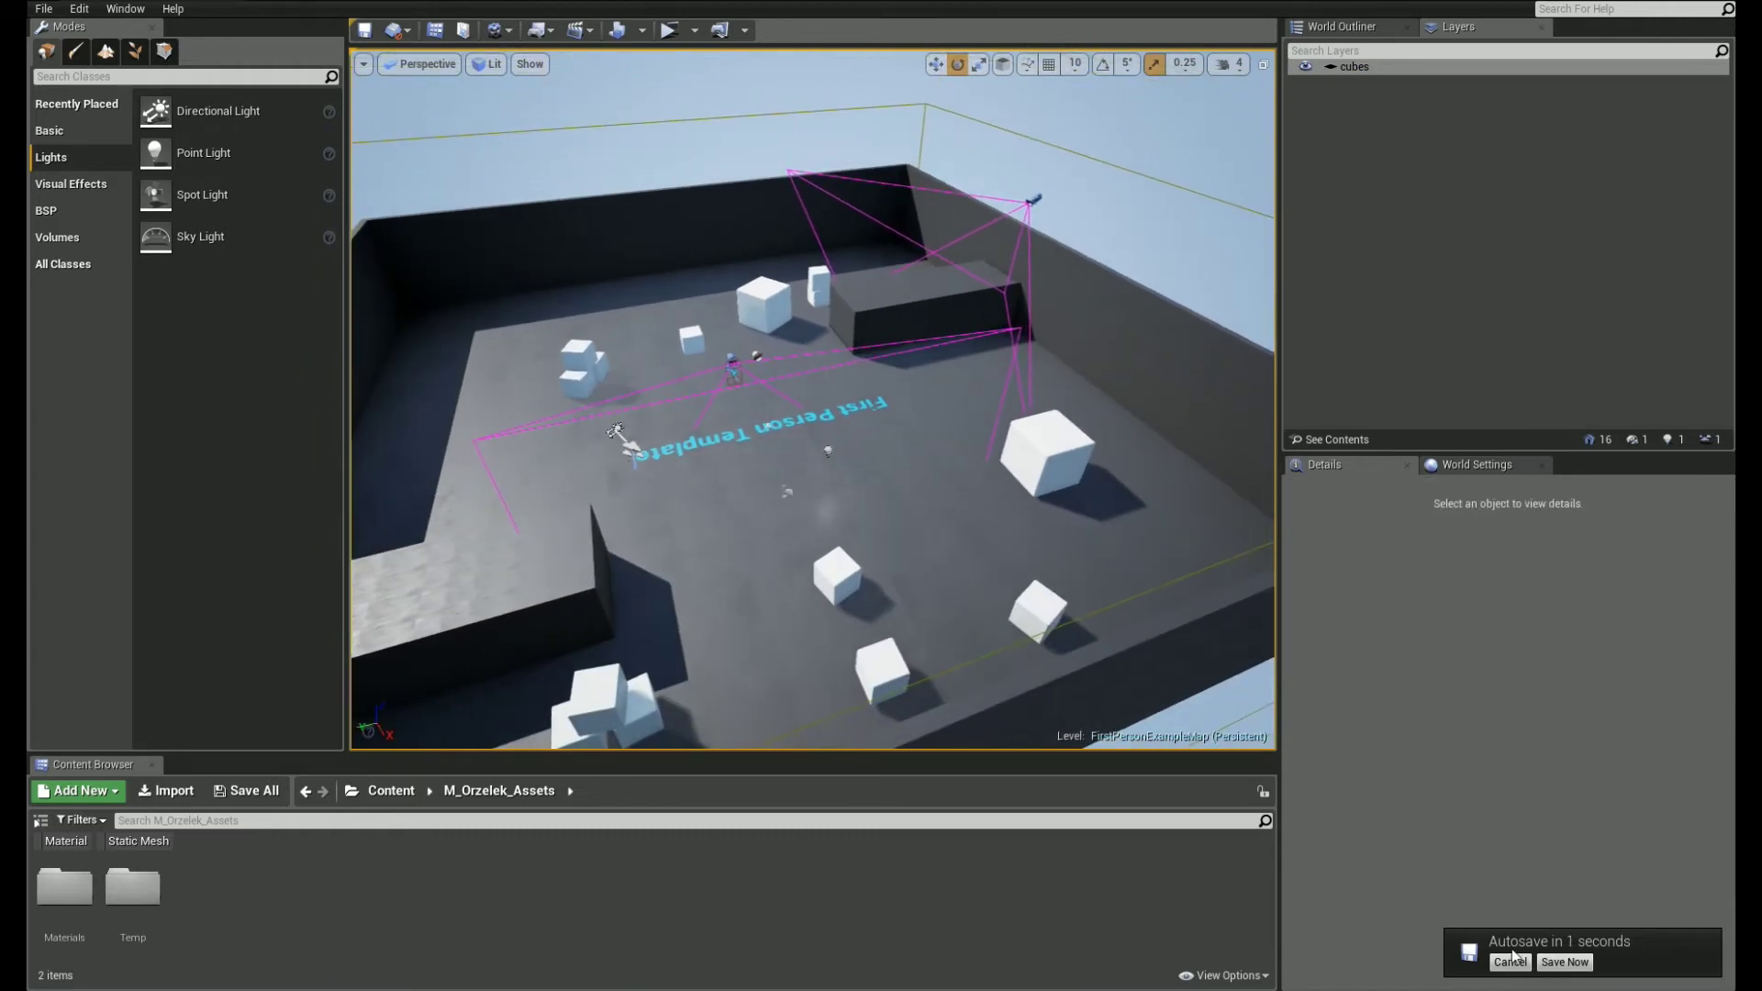
click(1509, 961)
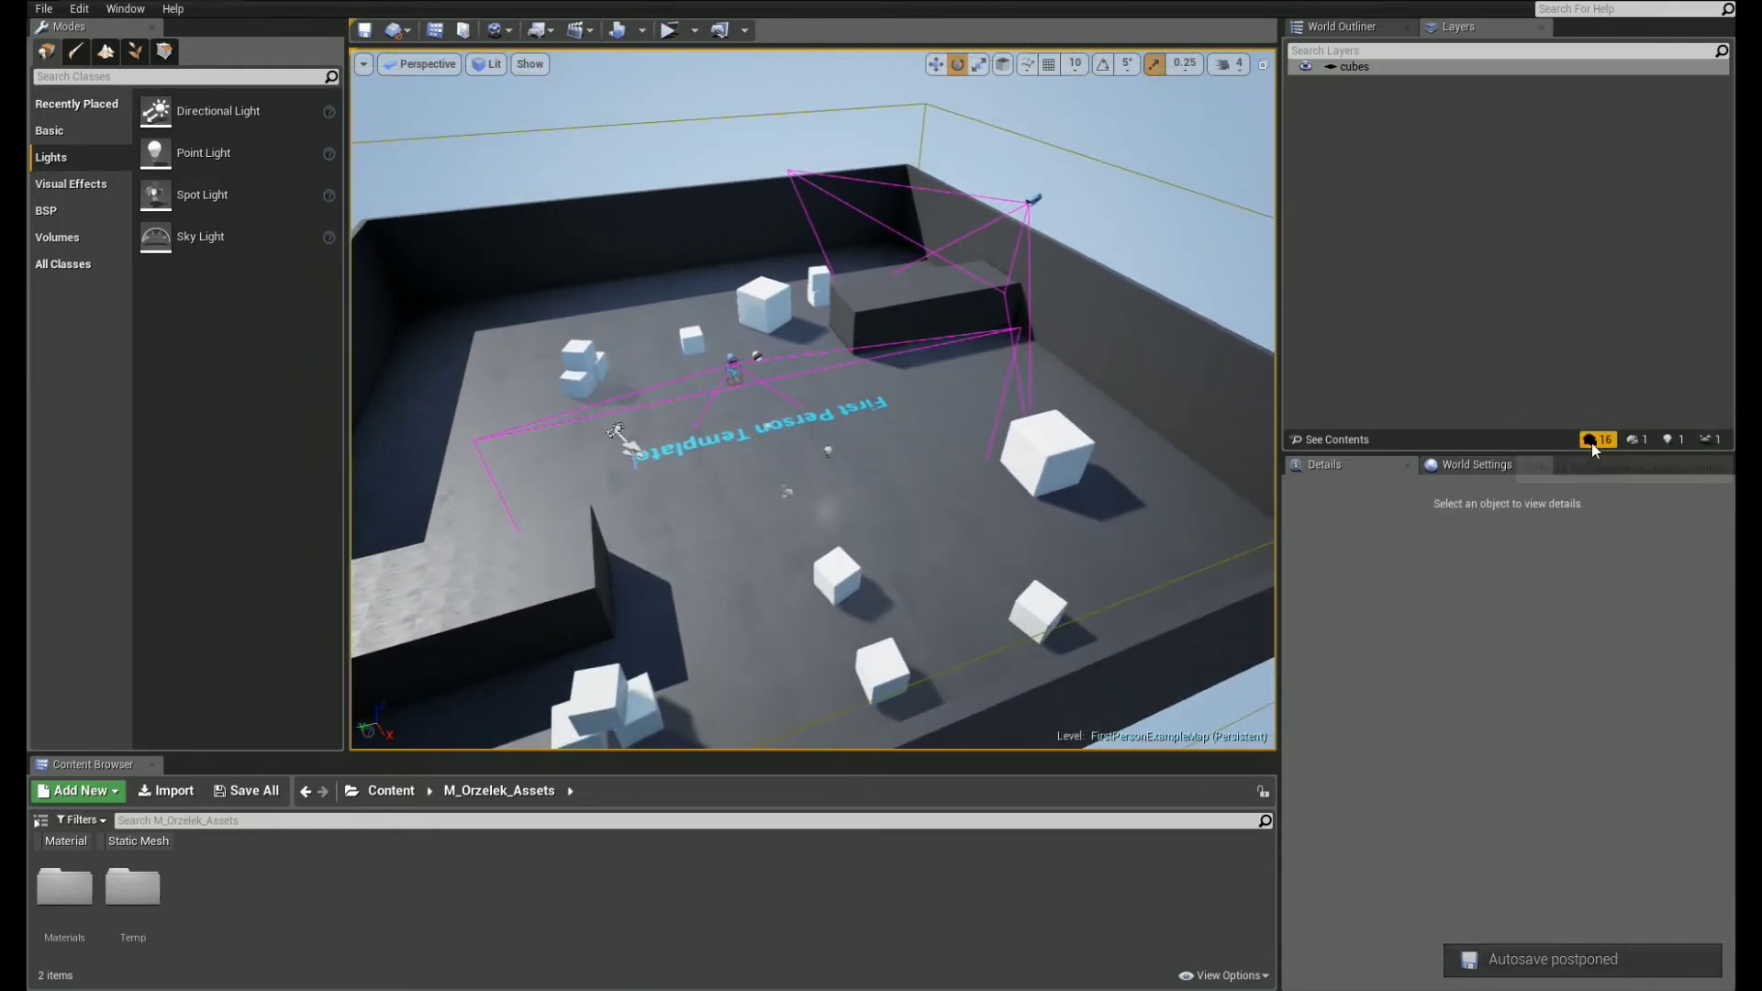
Step: Select the cubes layer's actors one type at a time: static meshes, reflection capture and point light
right_drag(963, 440, 918, 441)
key(d)
key(s)
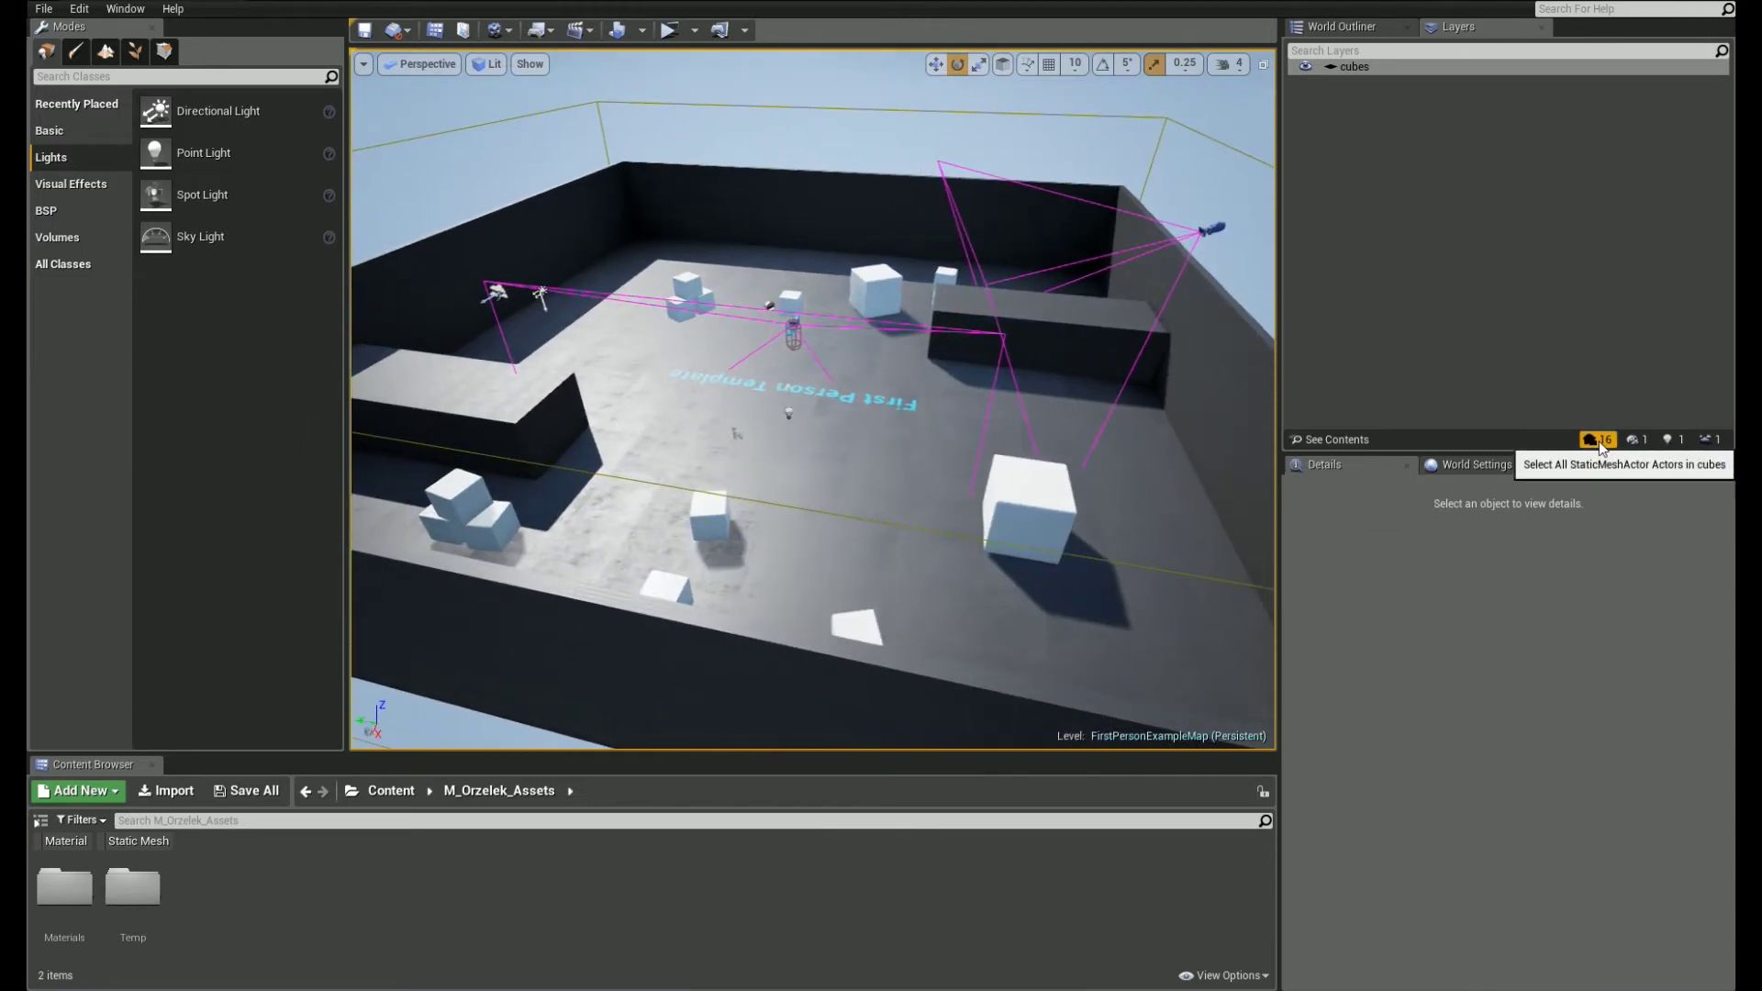
click(1600, 442)
click(1631, 441)
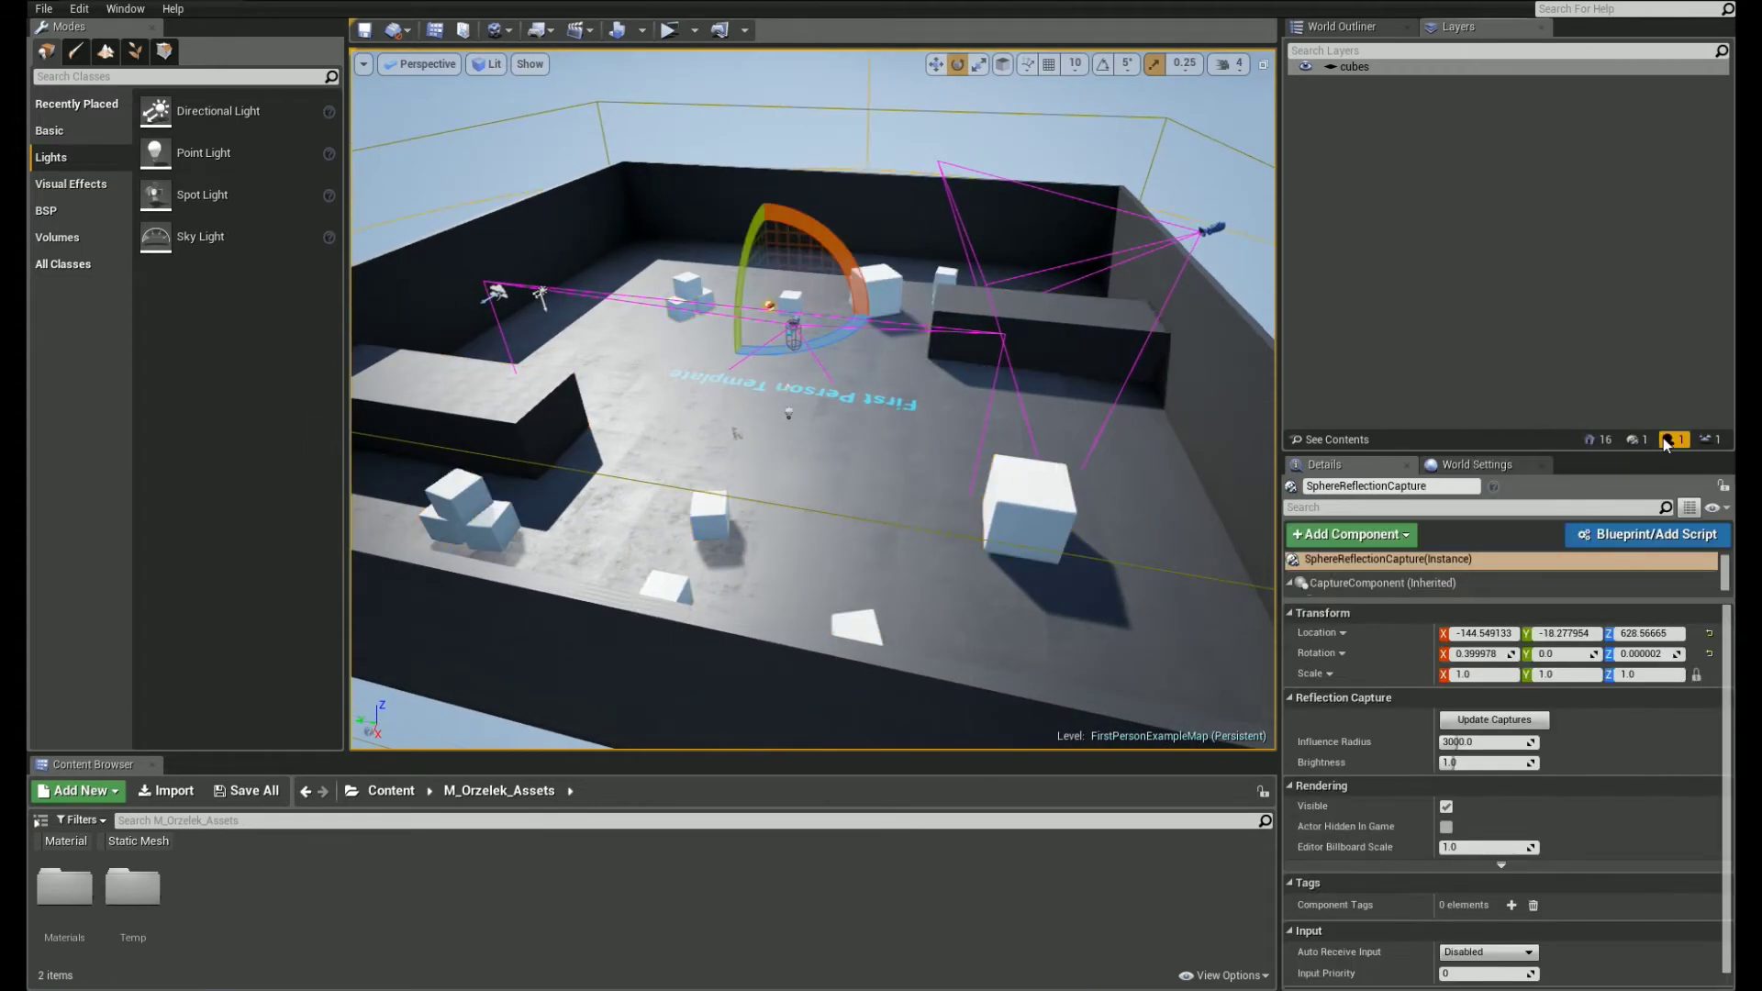
click(1669, 441)
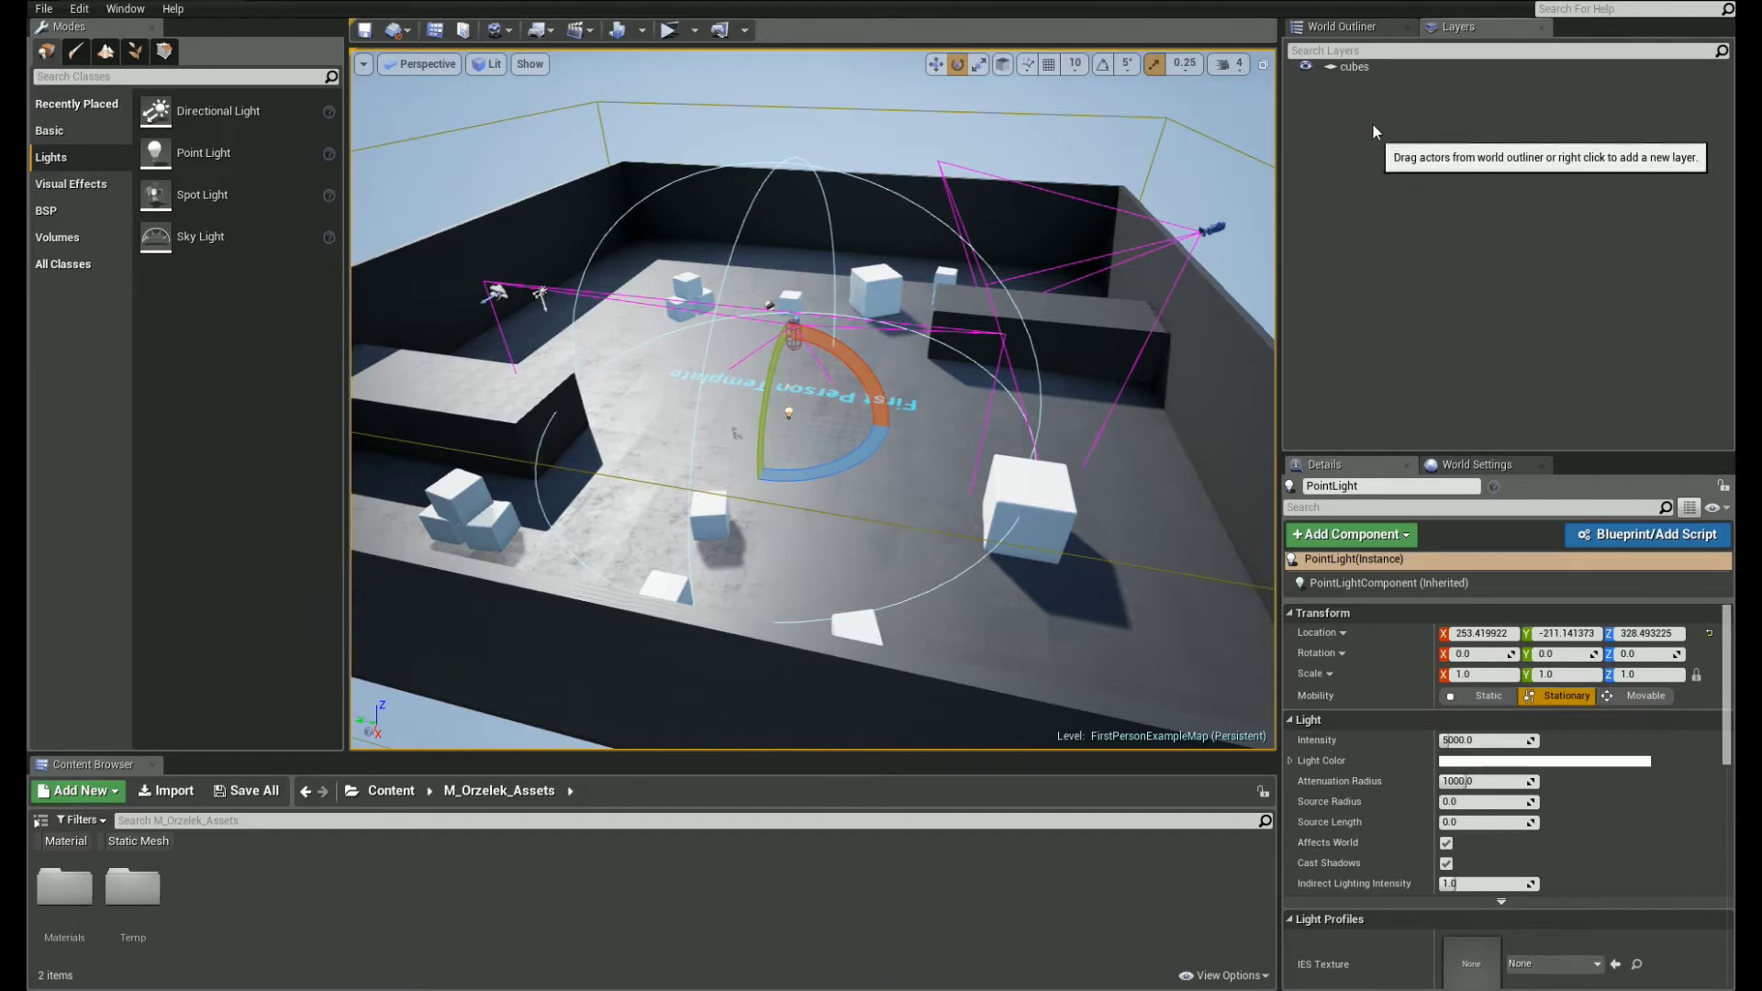
Step: Show the contents of the cubes layer, select Cube06 and compare the list with the World Outliner
click(1353, 67)
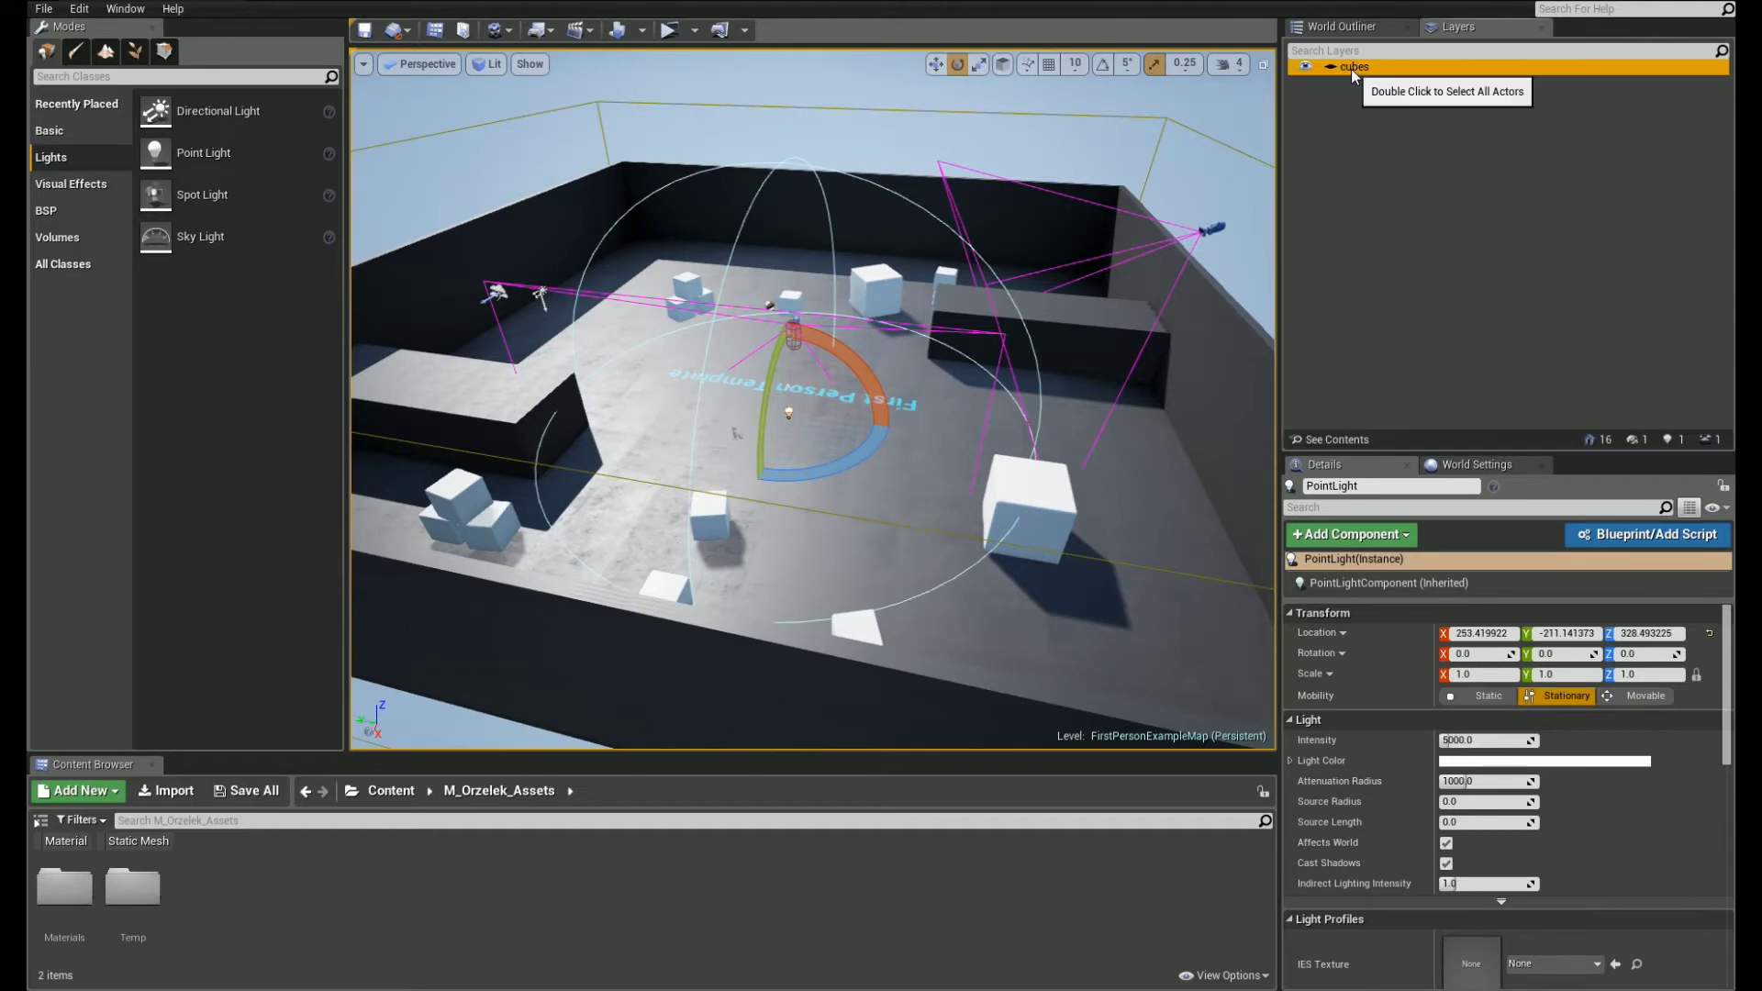
click(1353, 440)
click(1360, 236)
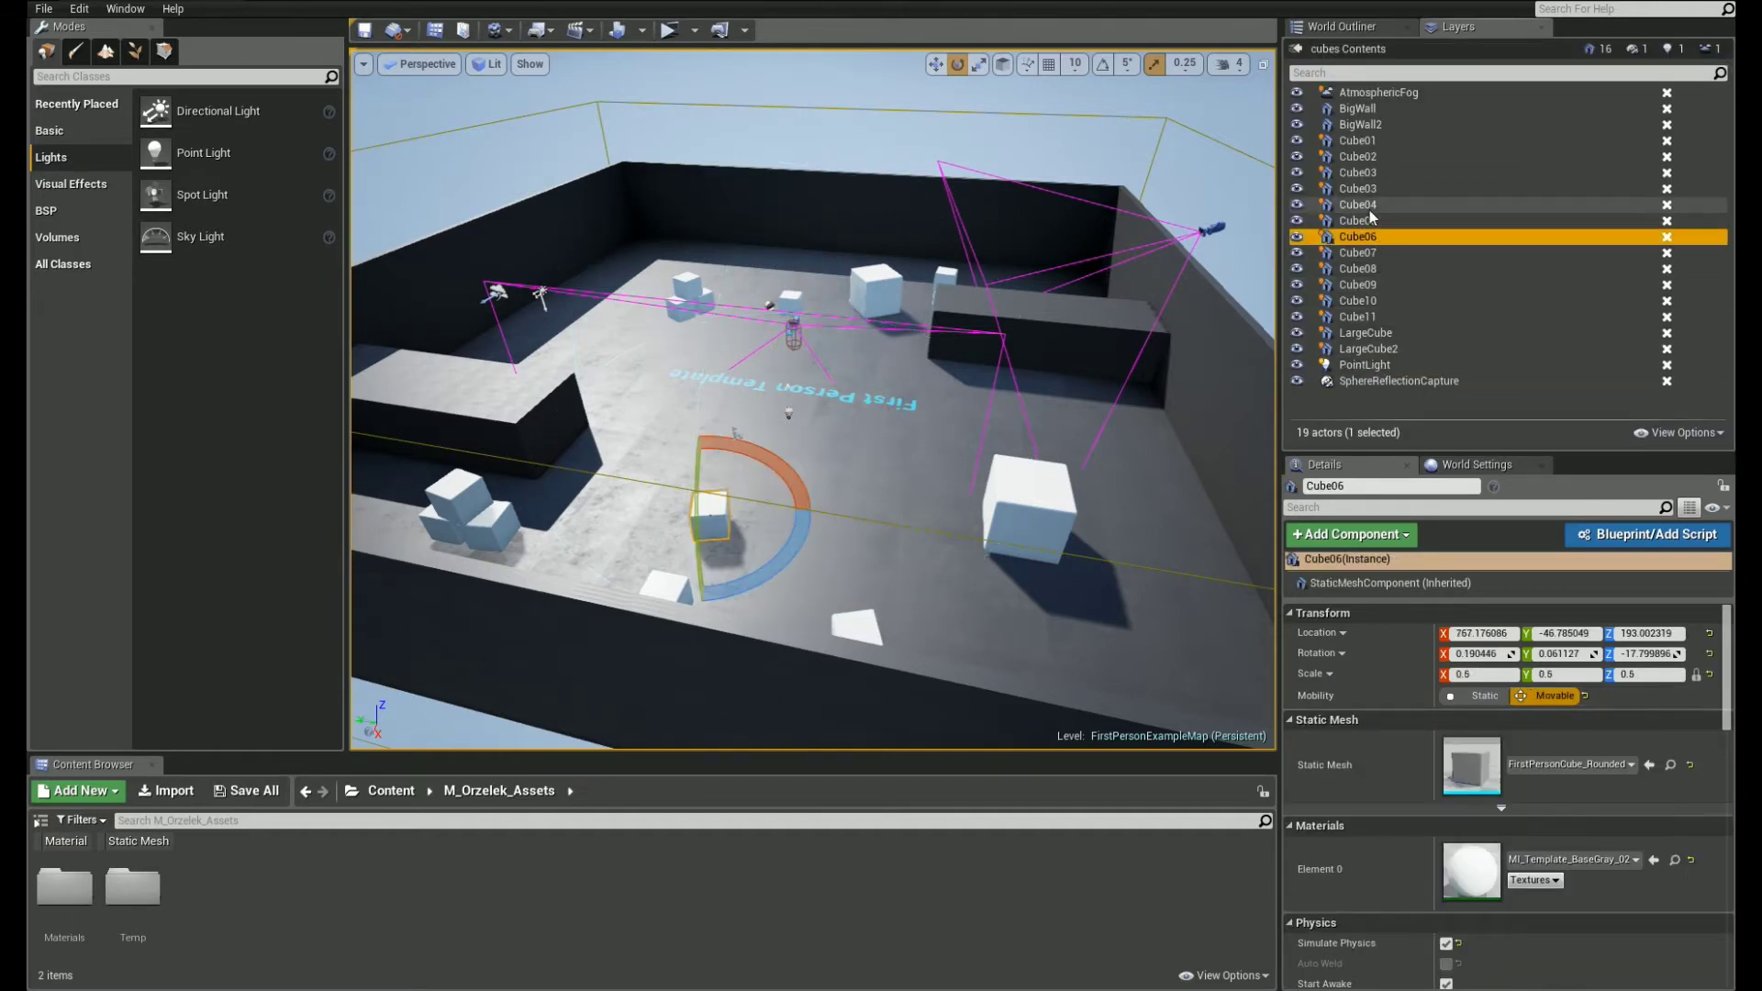
click(1359, 28)
scroll(1430, 190, up, 6)
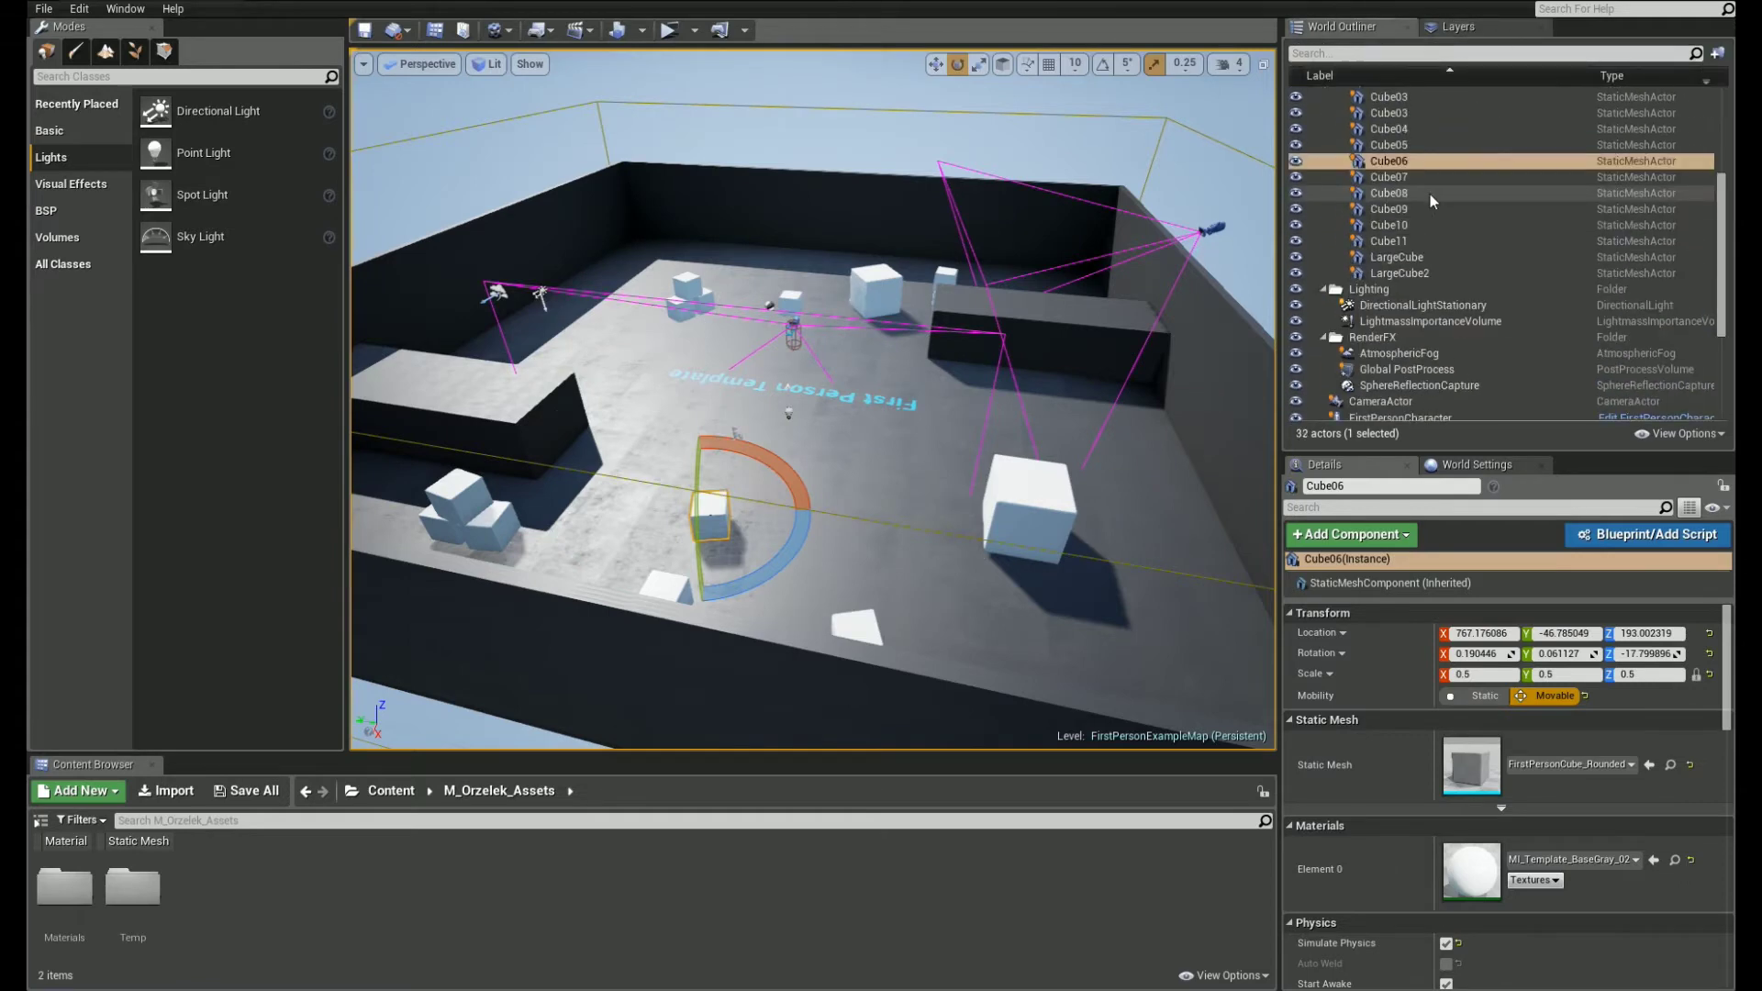
scroll(1430, 196, up, 4)
click(1488, 34)
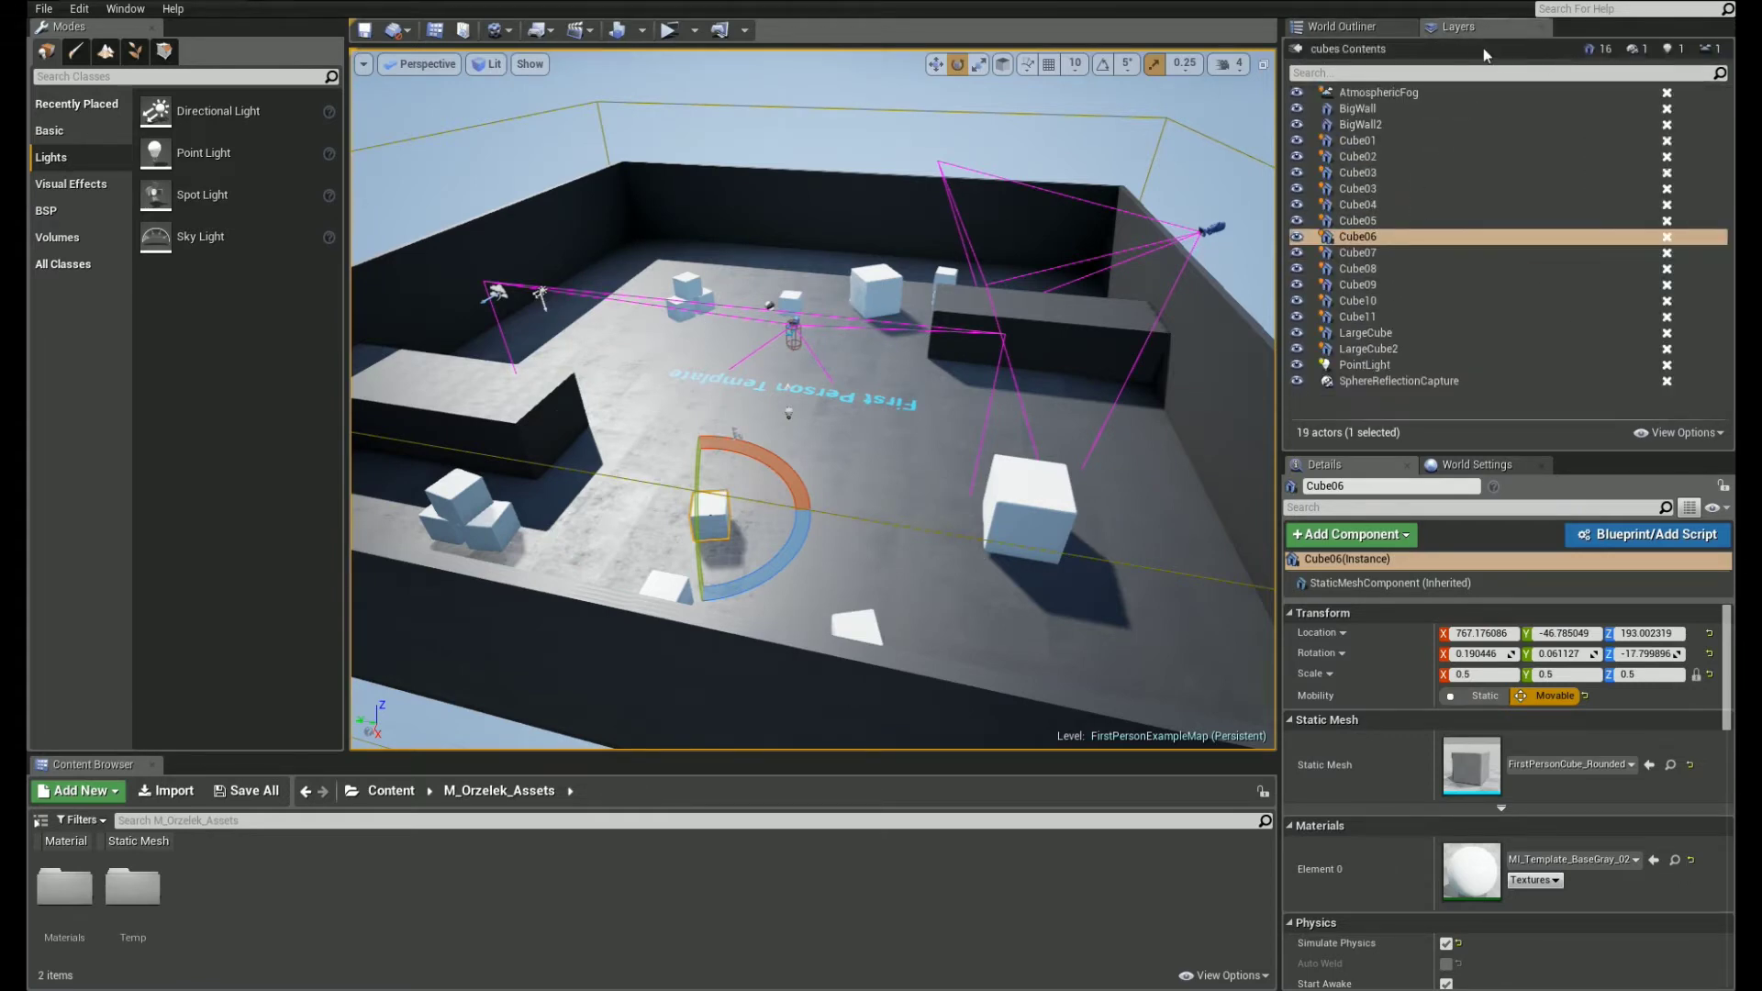
Step: Remove Cube02 and both Cube03 actors from the cubes layer and leave its contents list
click(1380, 171)
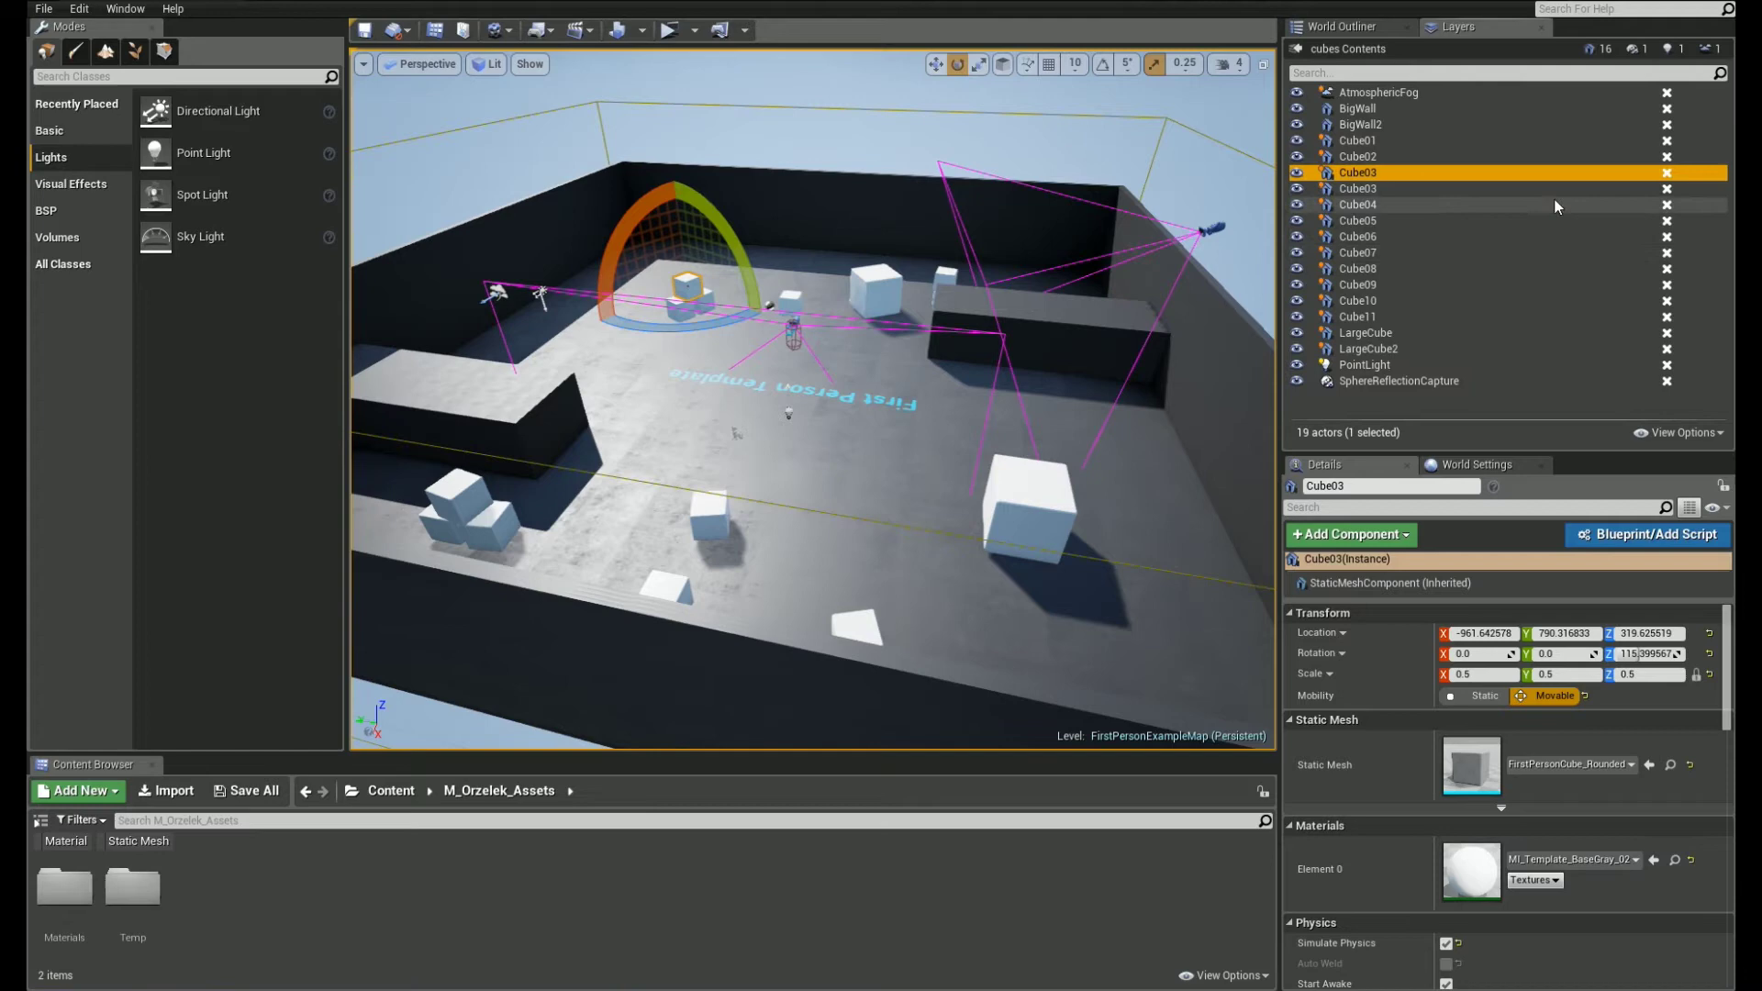
click(1668, 188)
click(1668, 173)
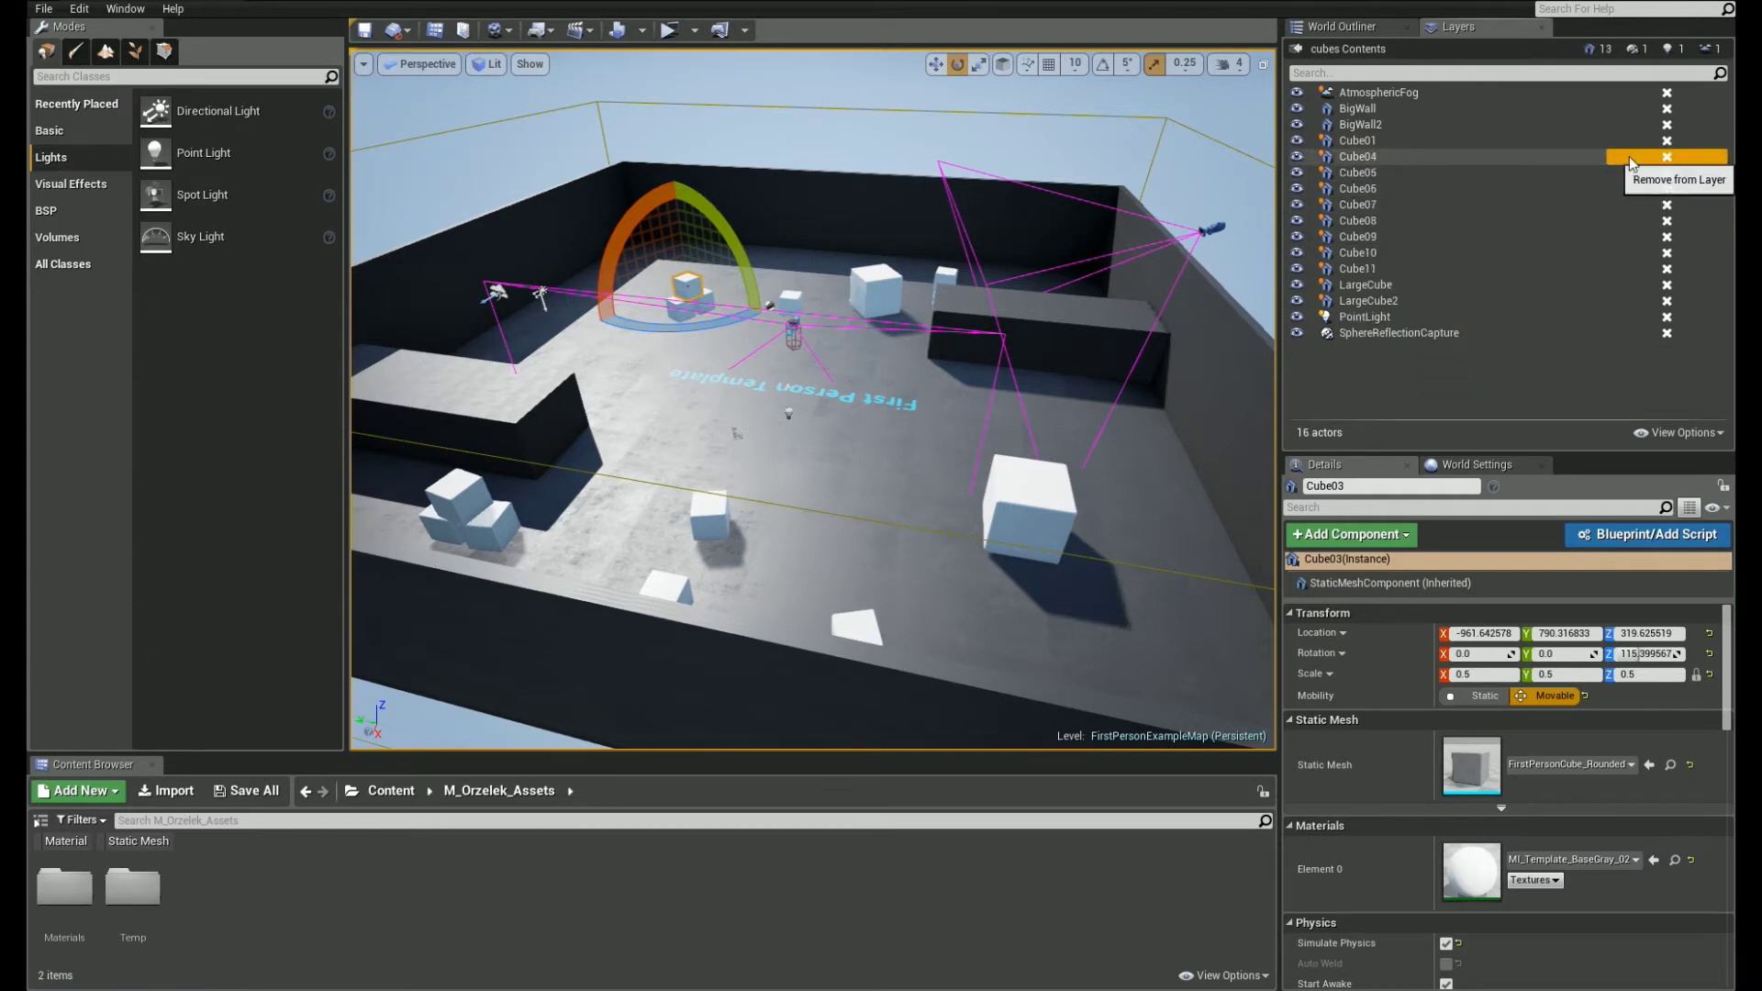
click(1668, 158)
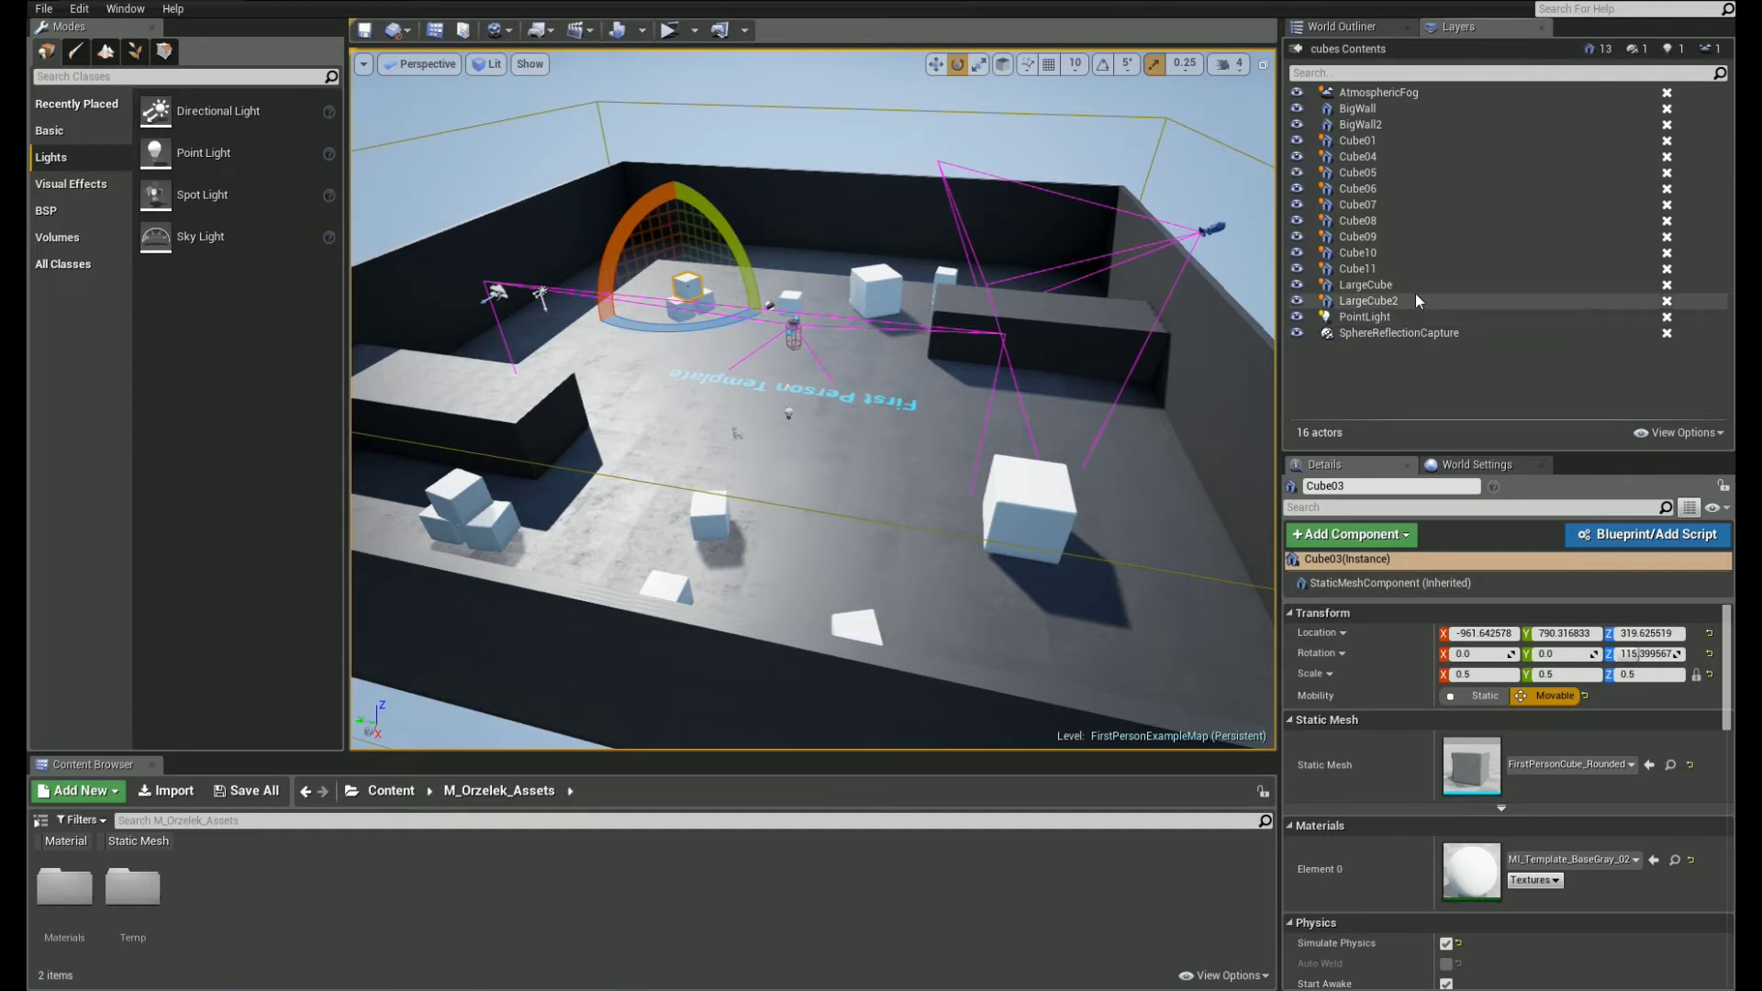
click(1295, 52)
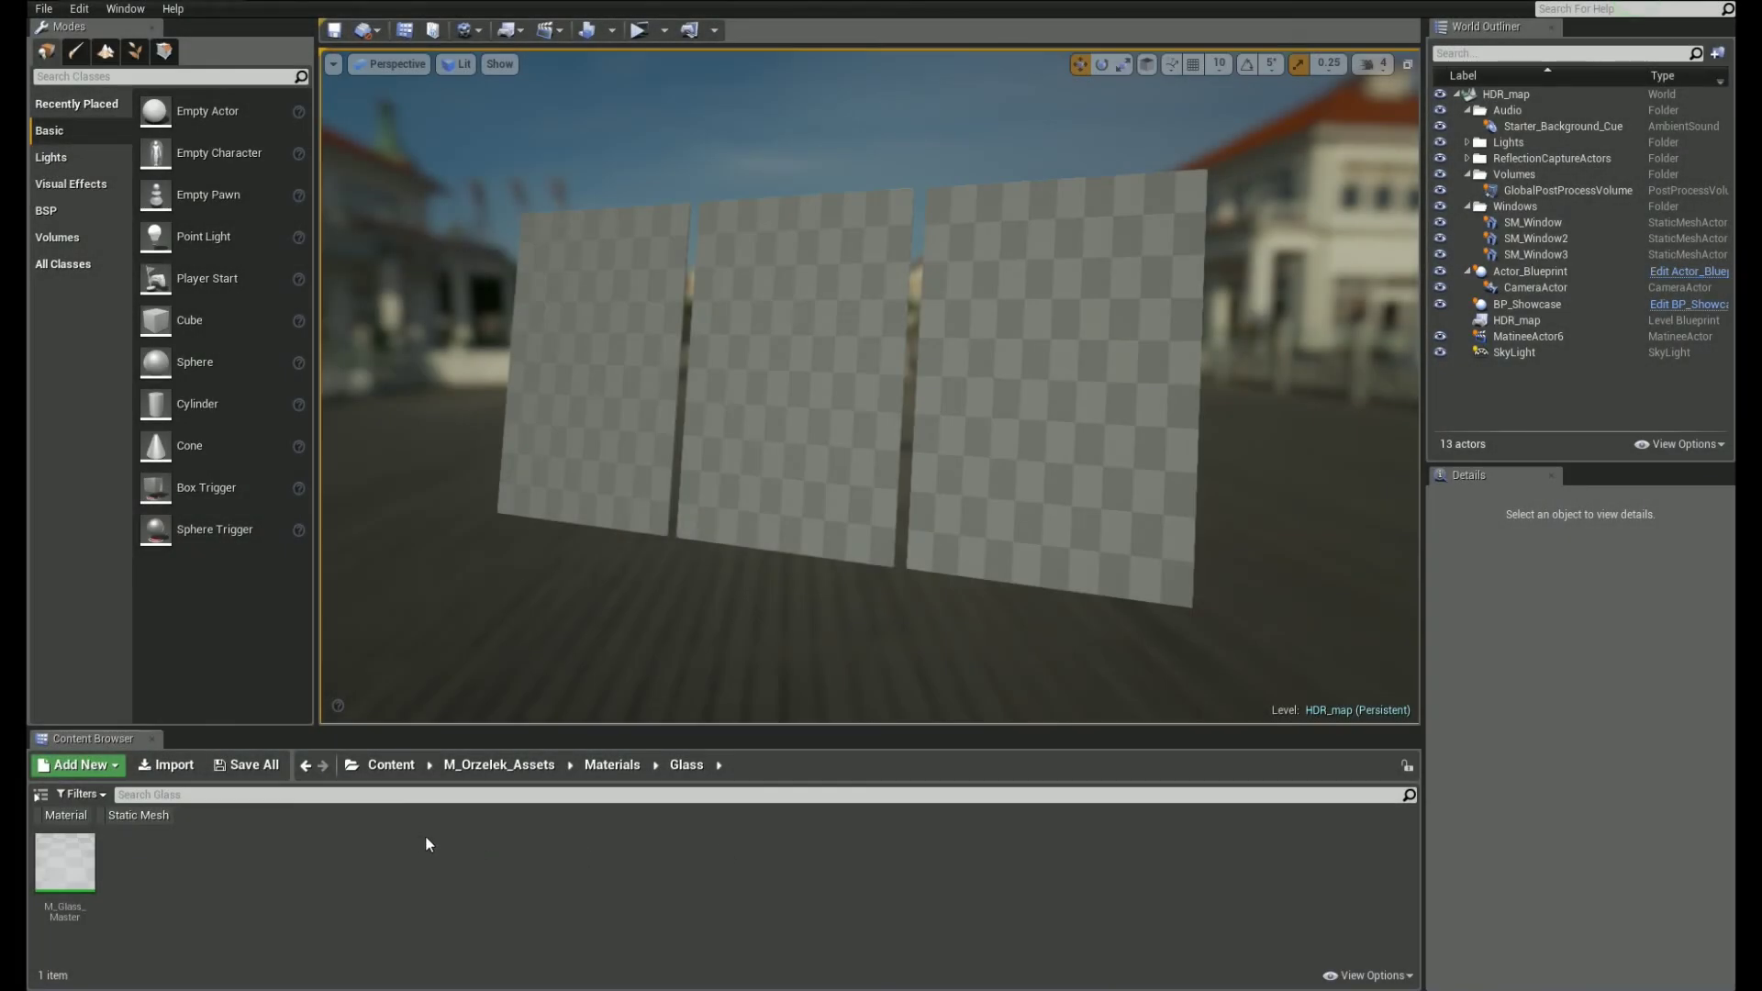
Step: Open the M_Glass_Master material in a maximized editor and bring its color parameter nodes into view
double_click(54, 854)
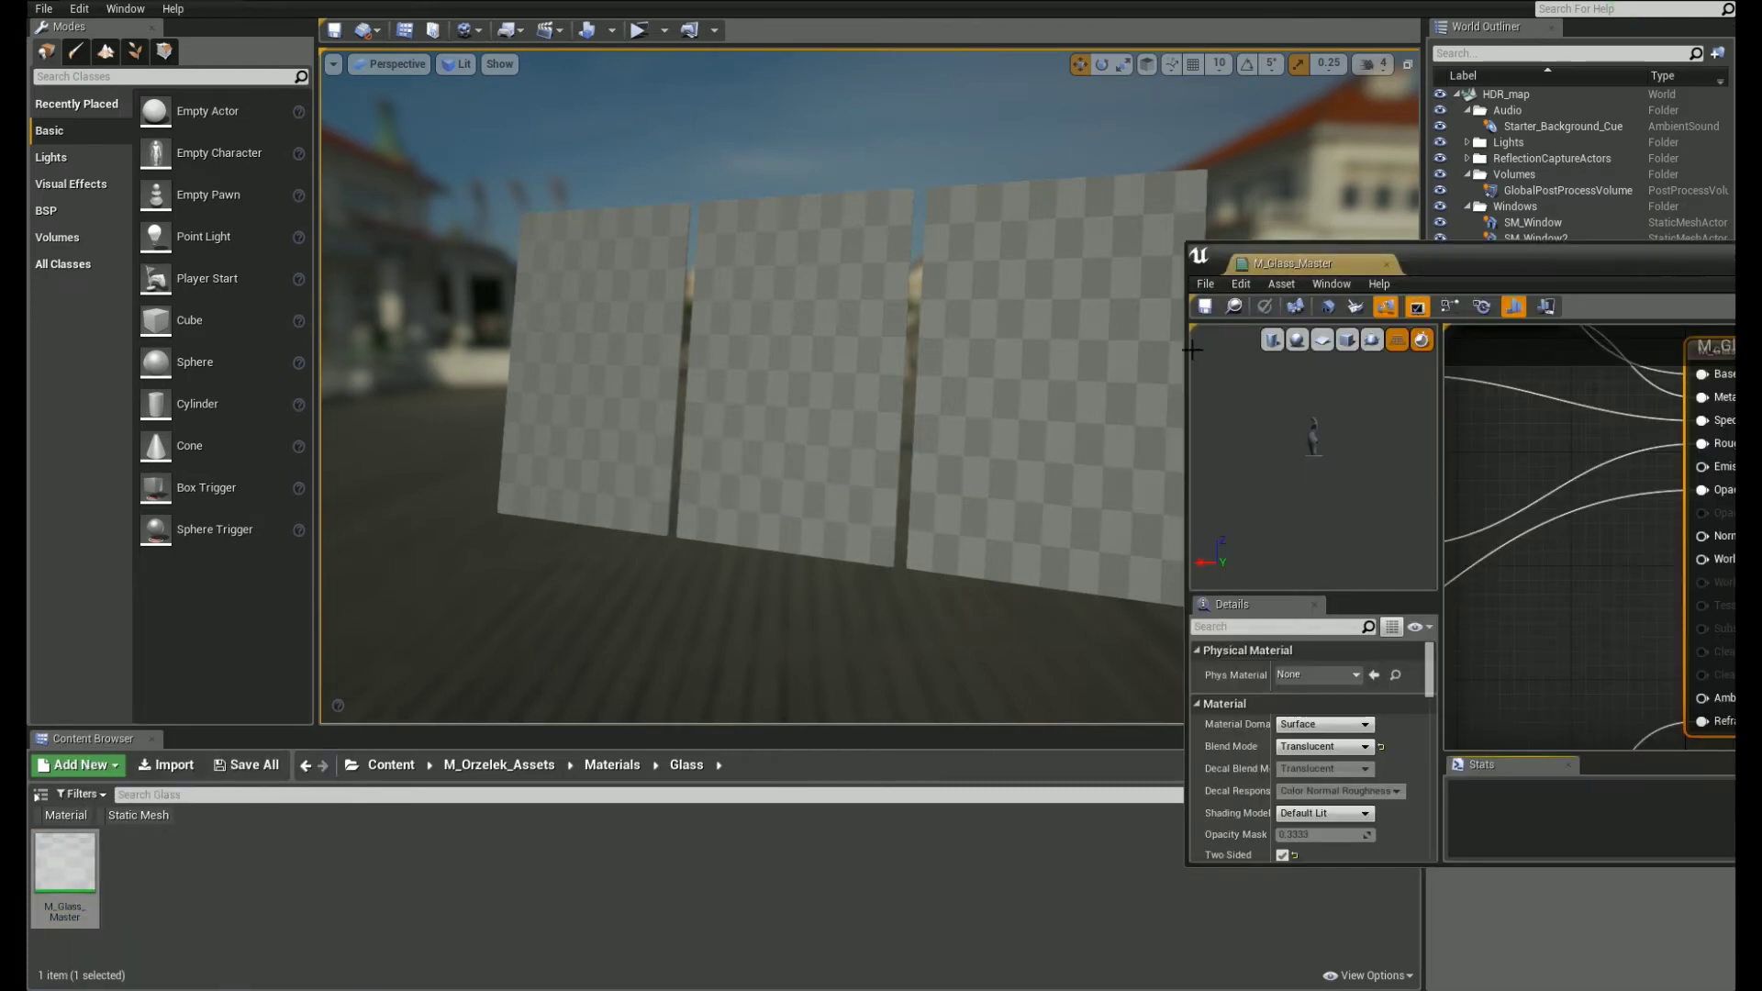
double_click(1251, 263)
right_drag(551, 211, 1066, 602)
scroll(787, 413, down, 3)
right_drag(551, 358, 836, 463)
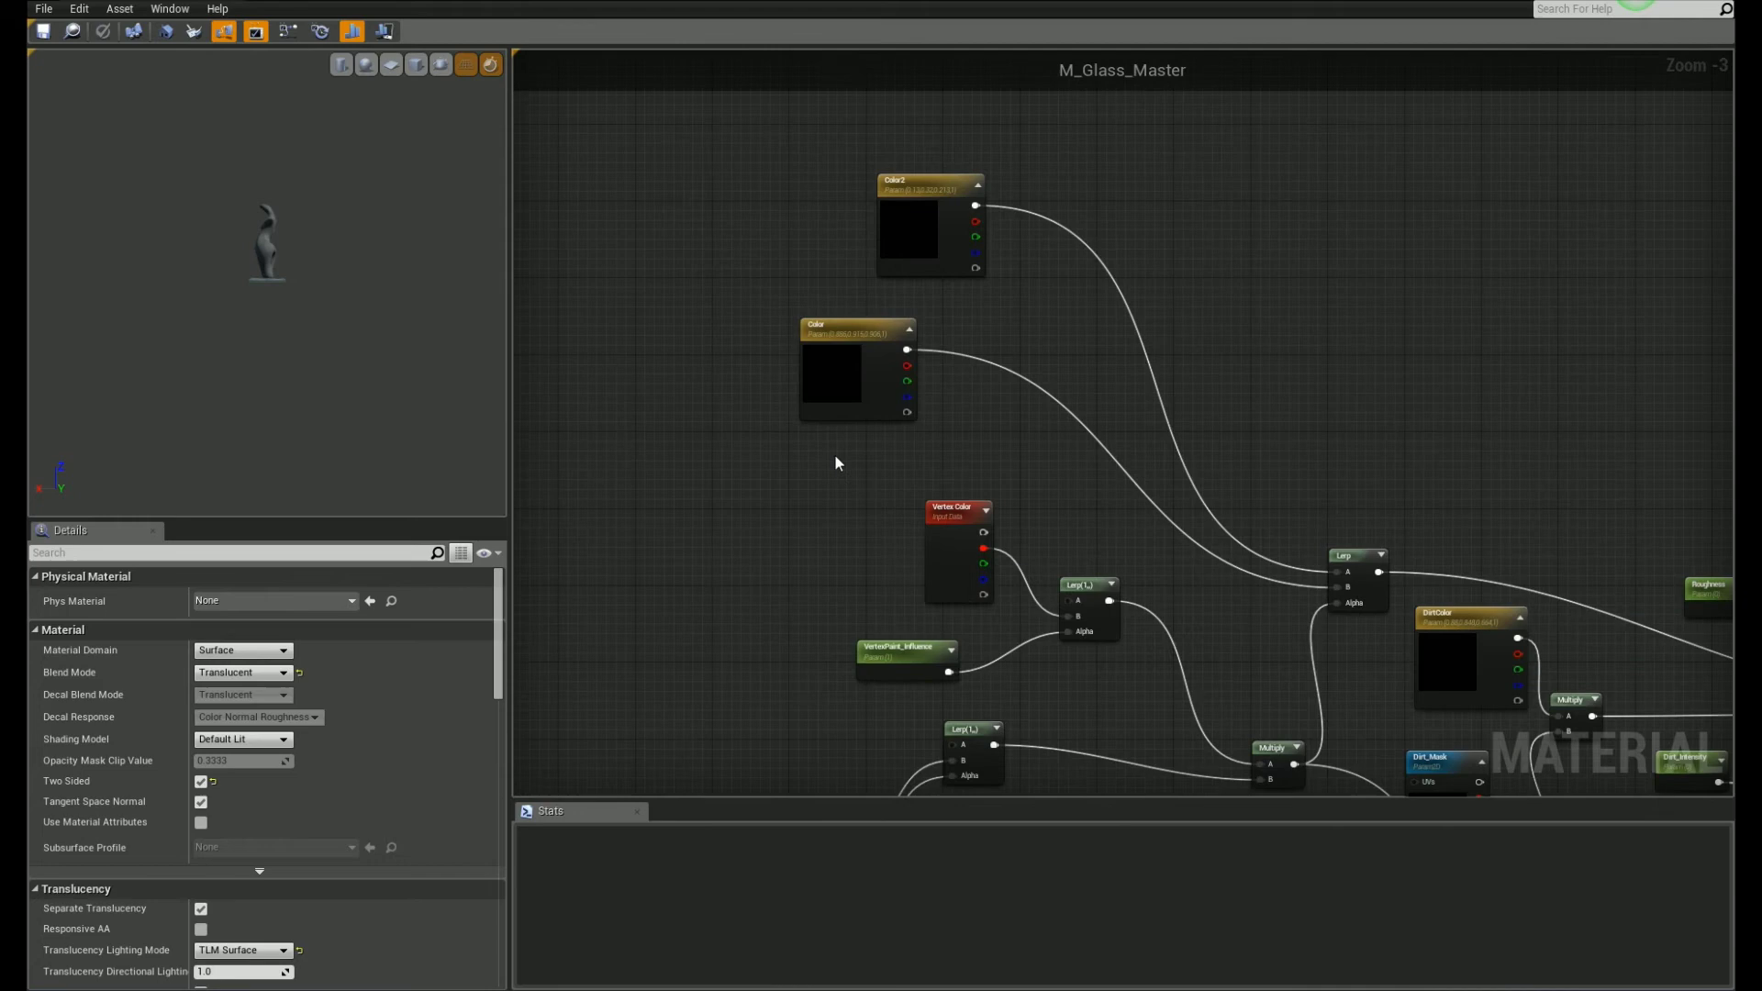
Step: Move the Color and Color2 parameter nodes slightly farther apart and select the Roughness parameter node
drag(848, 377, 829, 387)
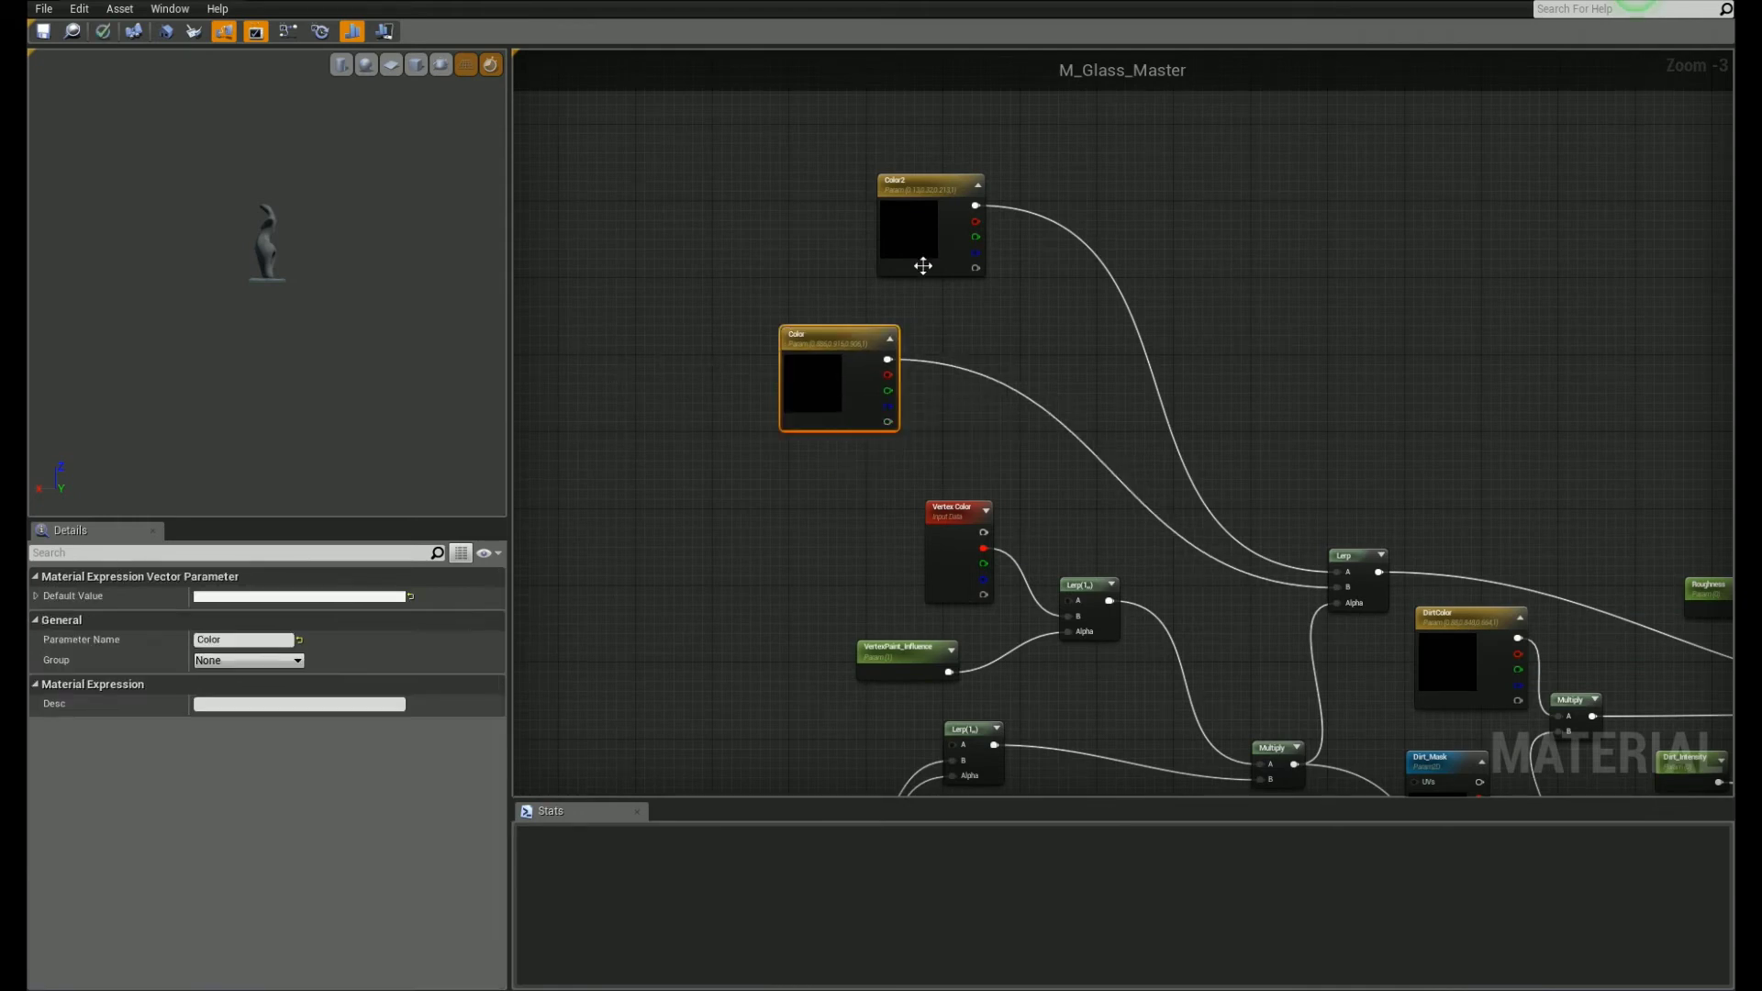
drag(925, 263, 922, 237)
right_drag(1292, 467, 711, 361)
scroll(1016, 486, up, 3)
click(1200, 488)
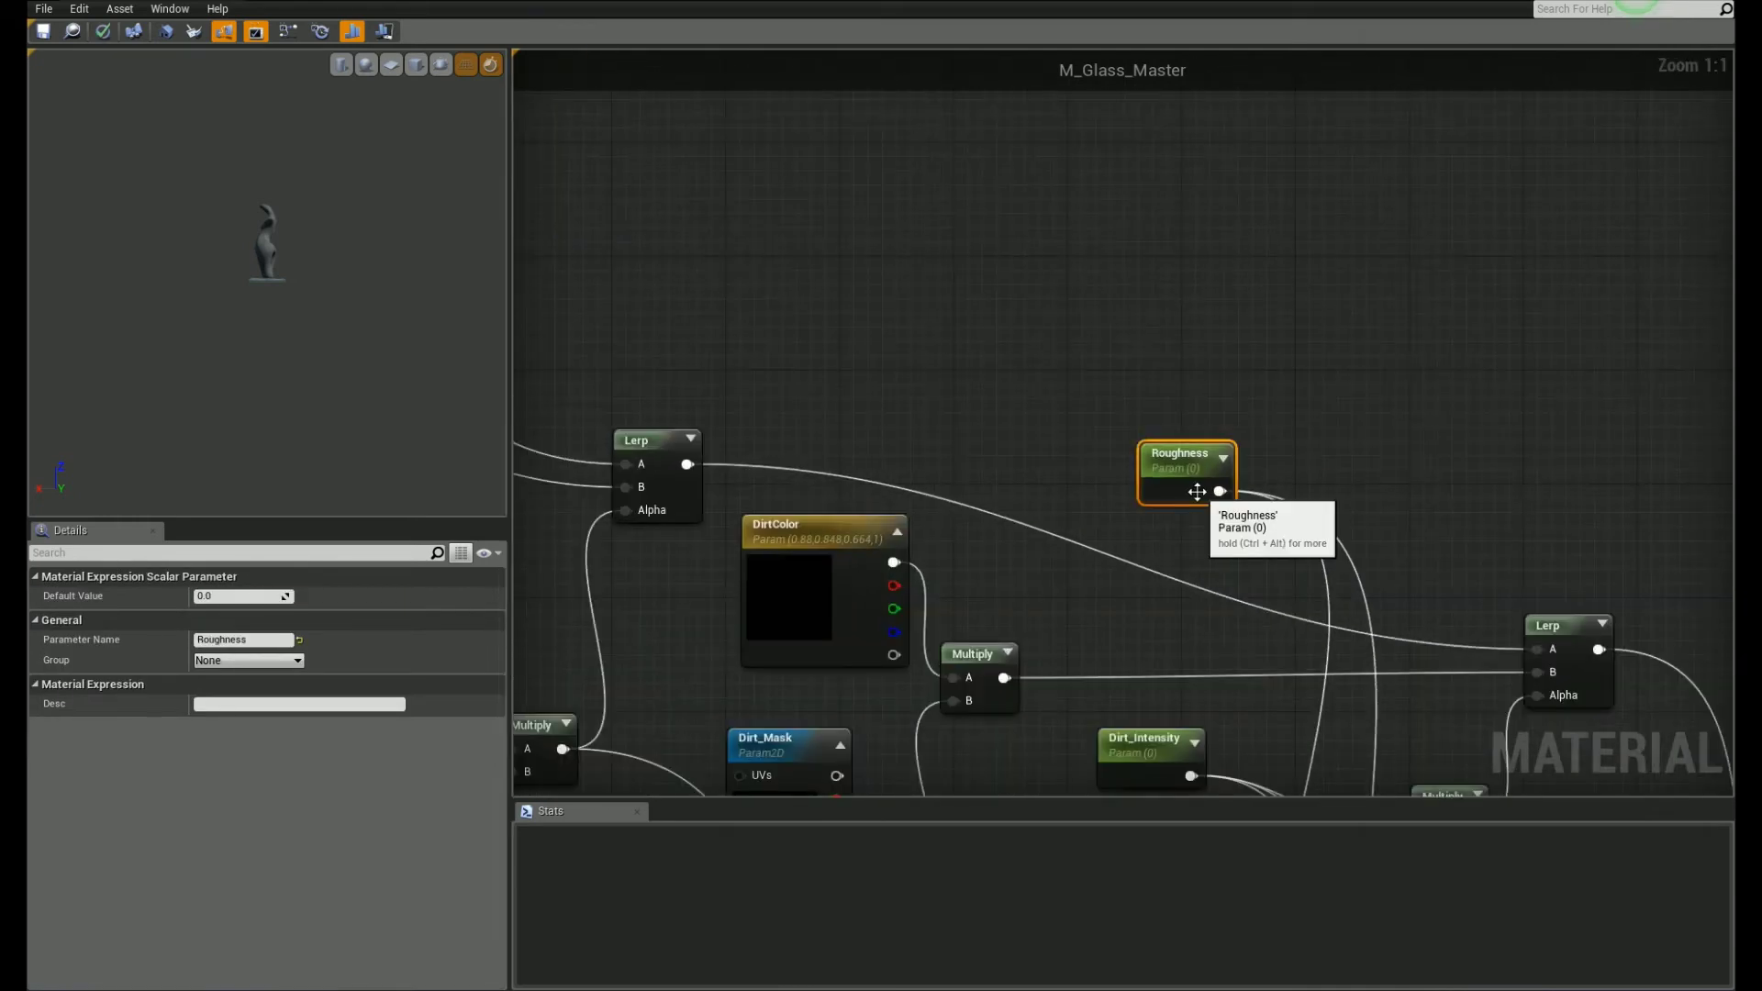
Step: Examine how the Dirt_Intensity and Metallic parameters connect in the M_Glass_Master graph and return to the level editor
right_drag(1224, 556, 1005, 303)
drag(933, 492, 904, 451)
right_drag(1151, 515, 952, 338)
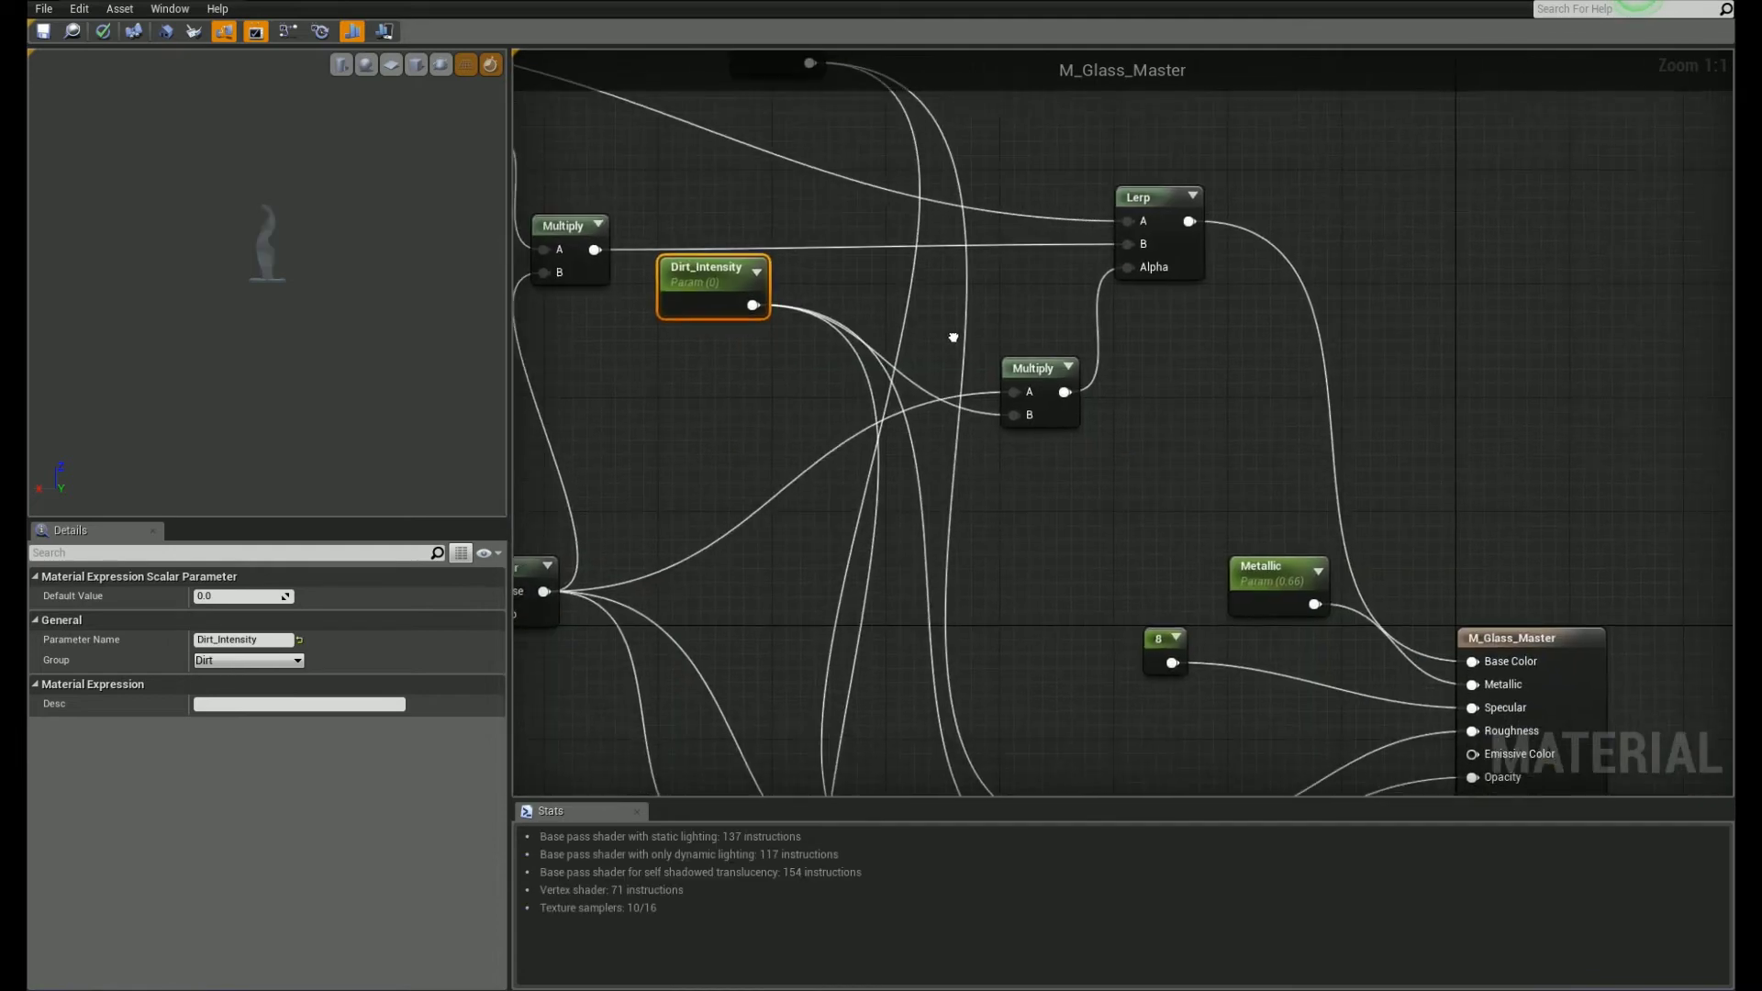
drag(1081, 505, 1235, 638)
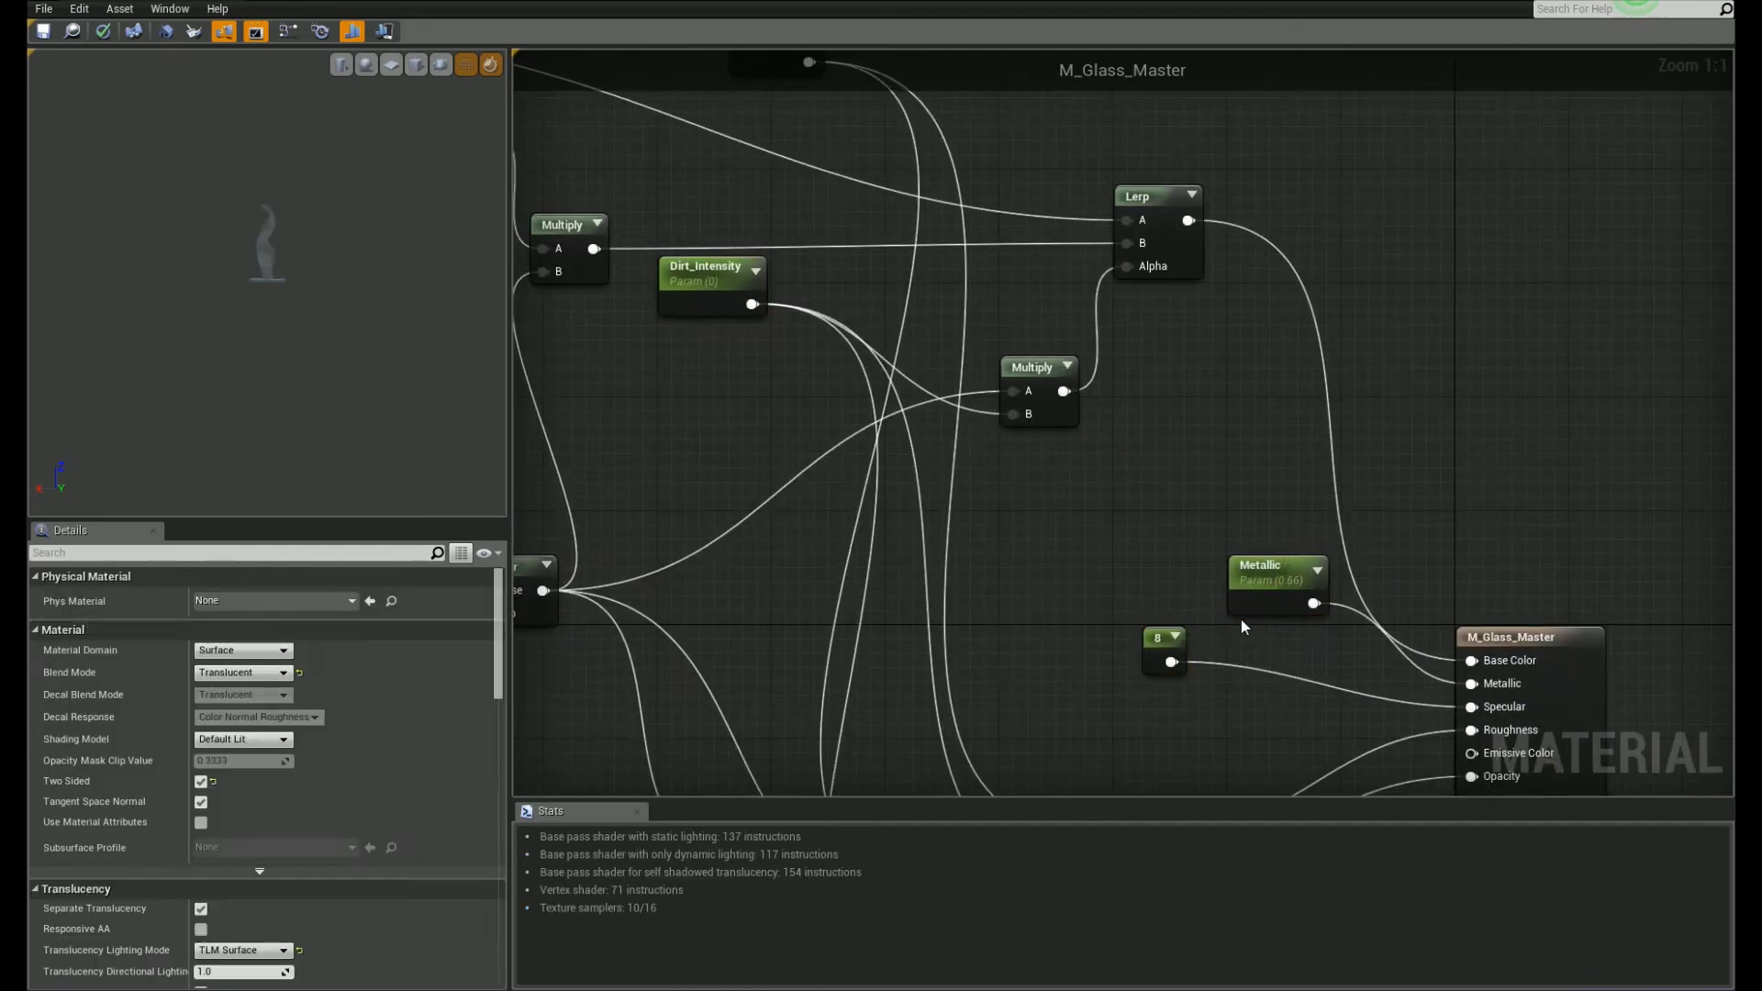
right_drag(1246, 707, 1176, 588)
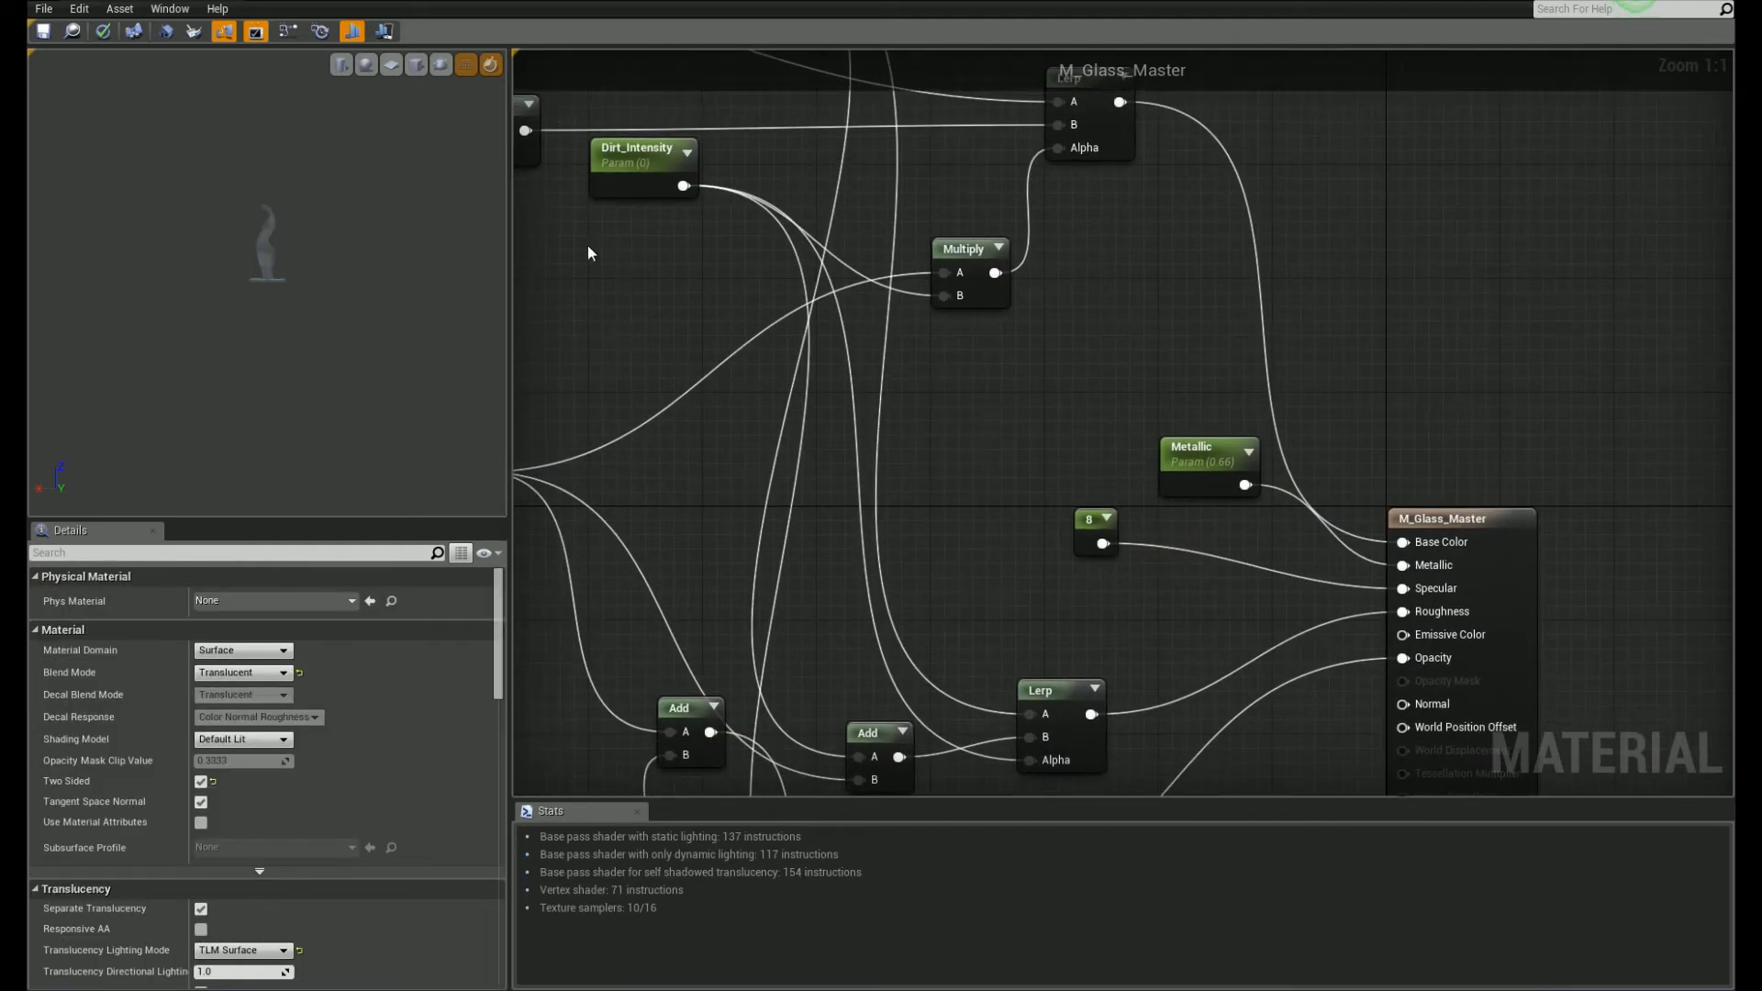
right_drag(783, 376, 822, 400)
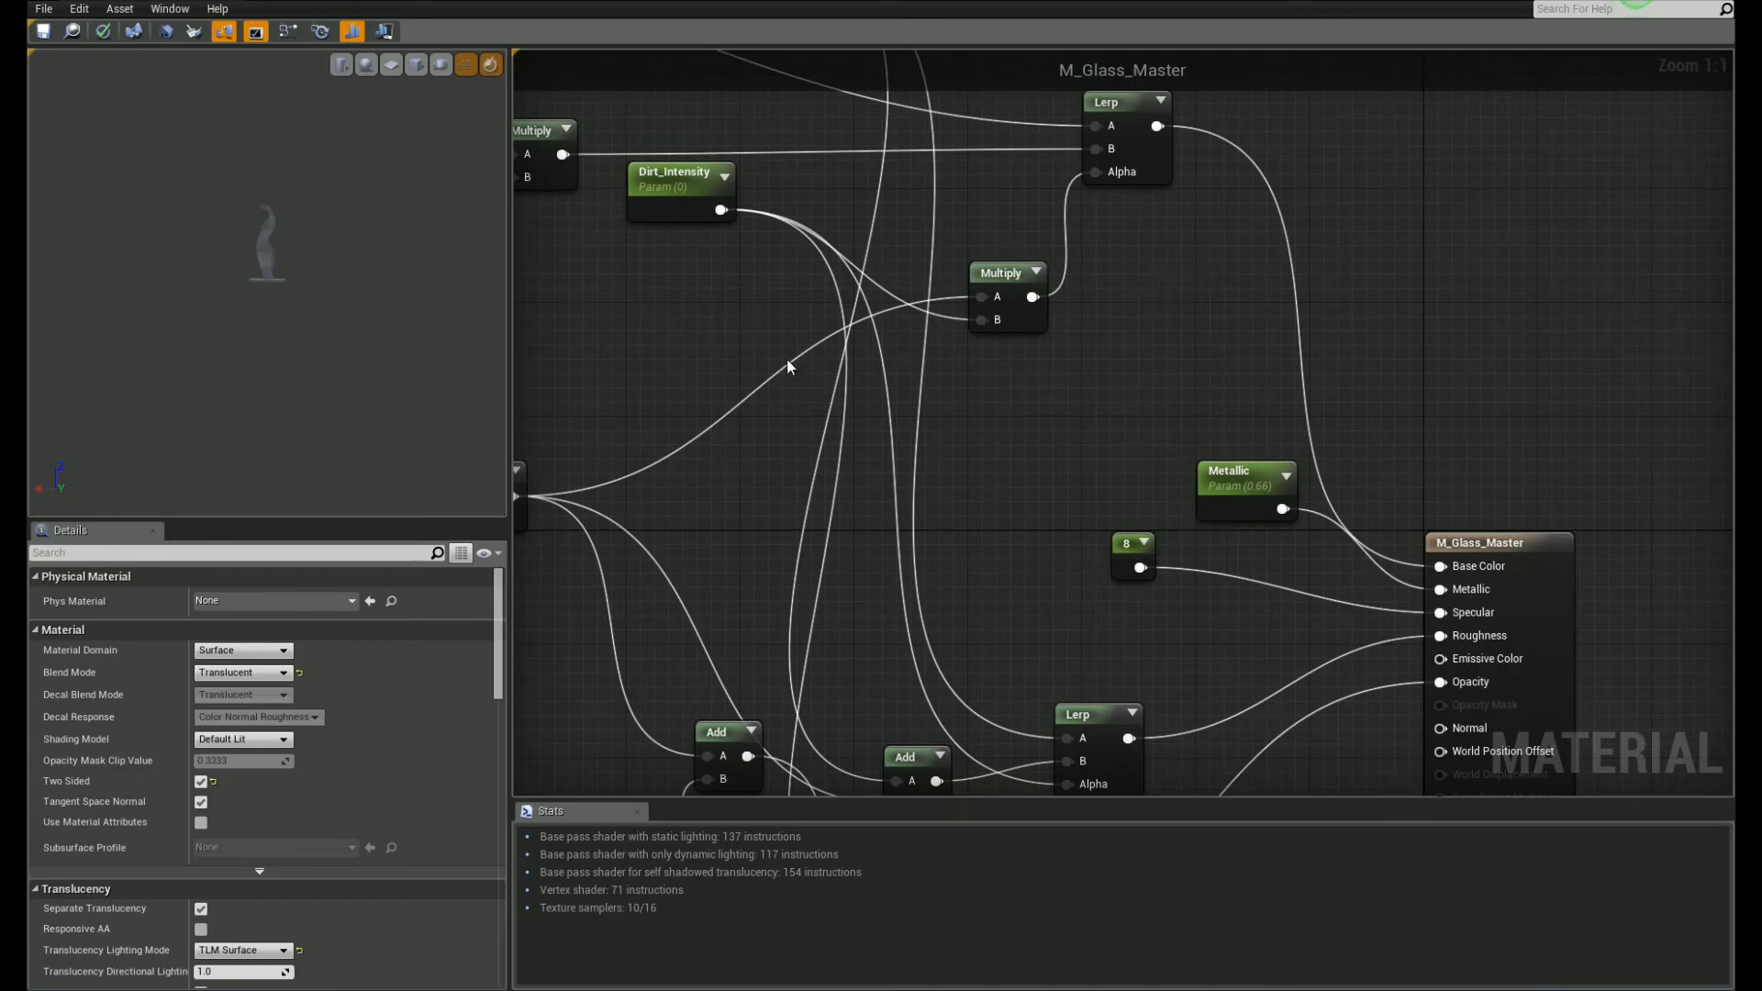
click(228, 1)
click(1001, 528)
click(465, 815)
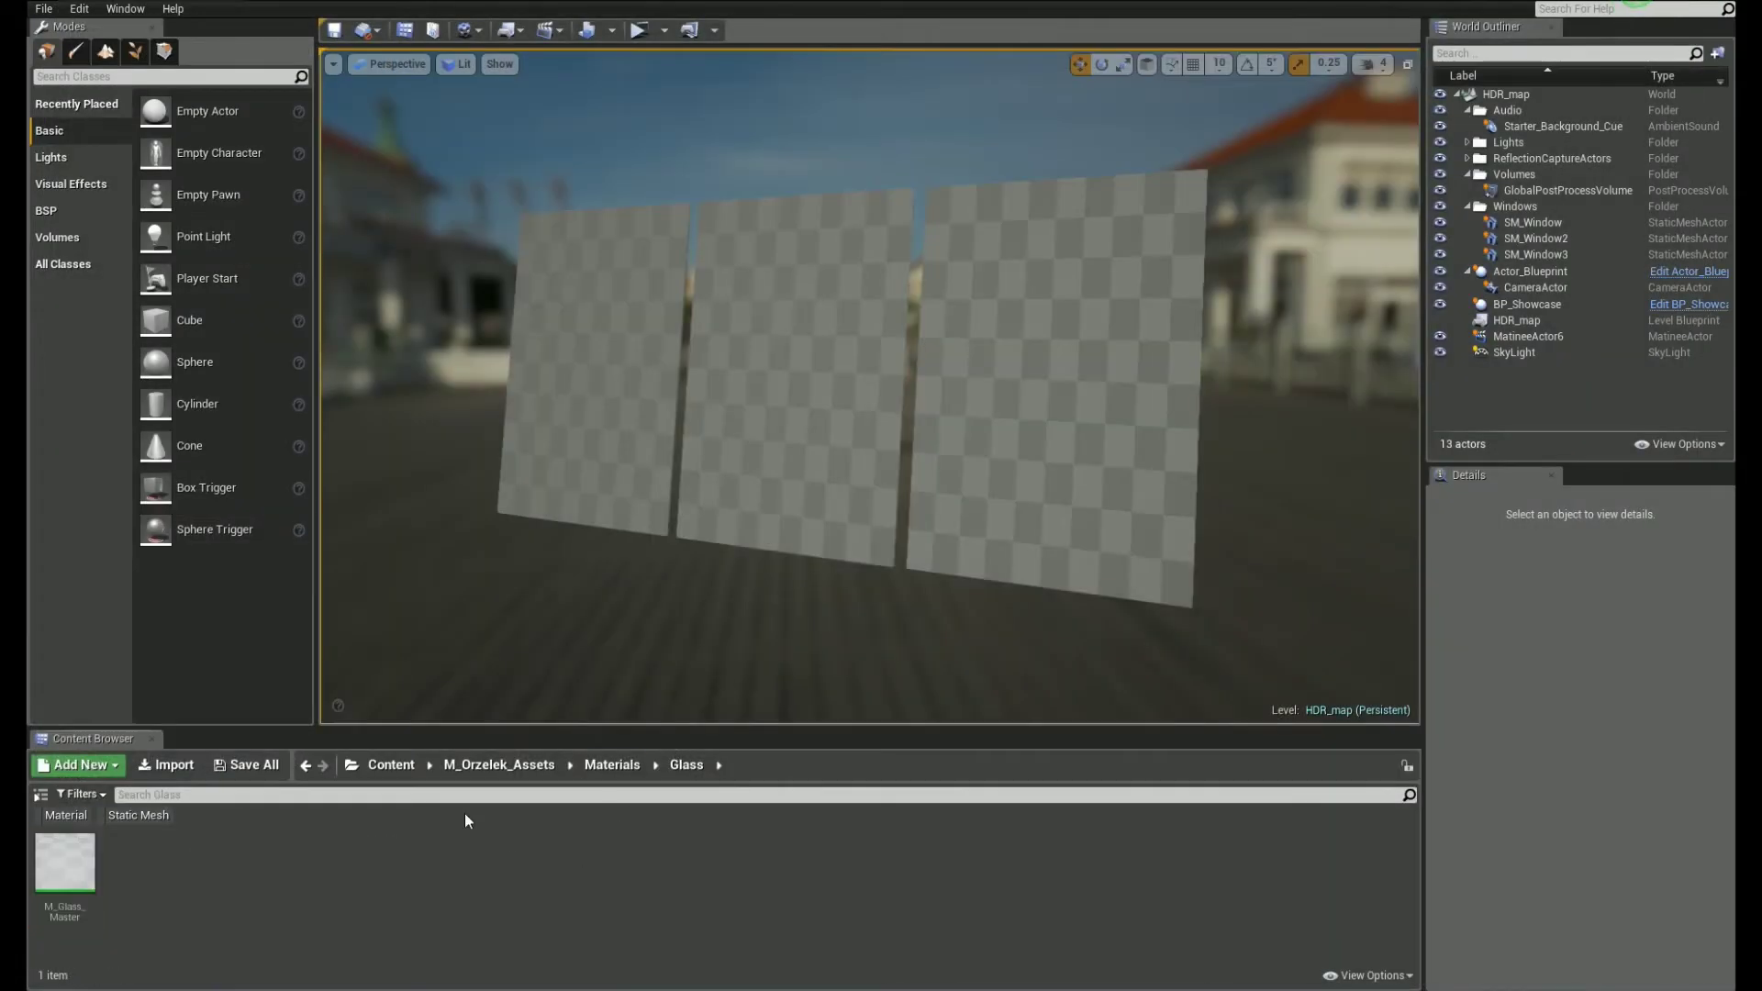
Step: Create a material instance of M_Glass_Master named M_Glass_Dirty in the Glass folder
right_click(66, 865)
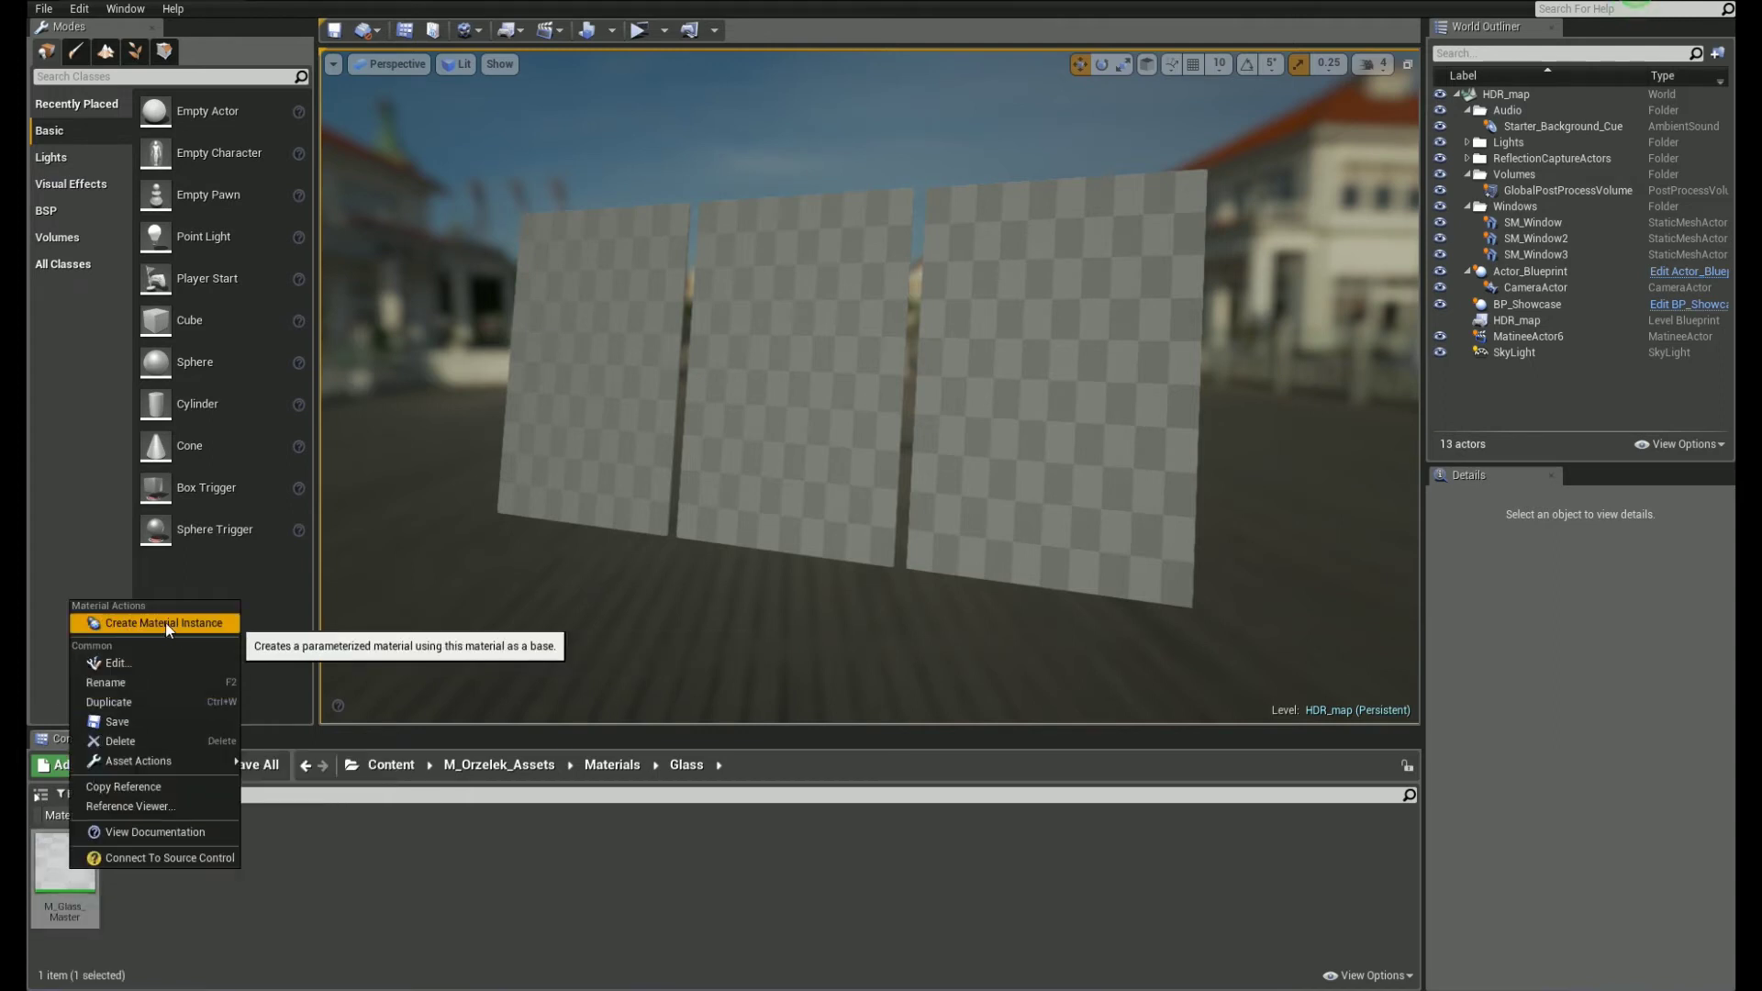
click(220, 621)
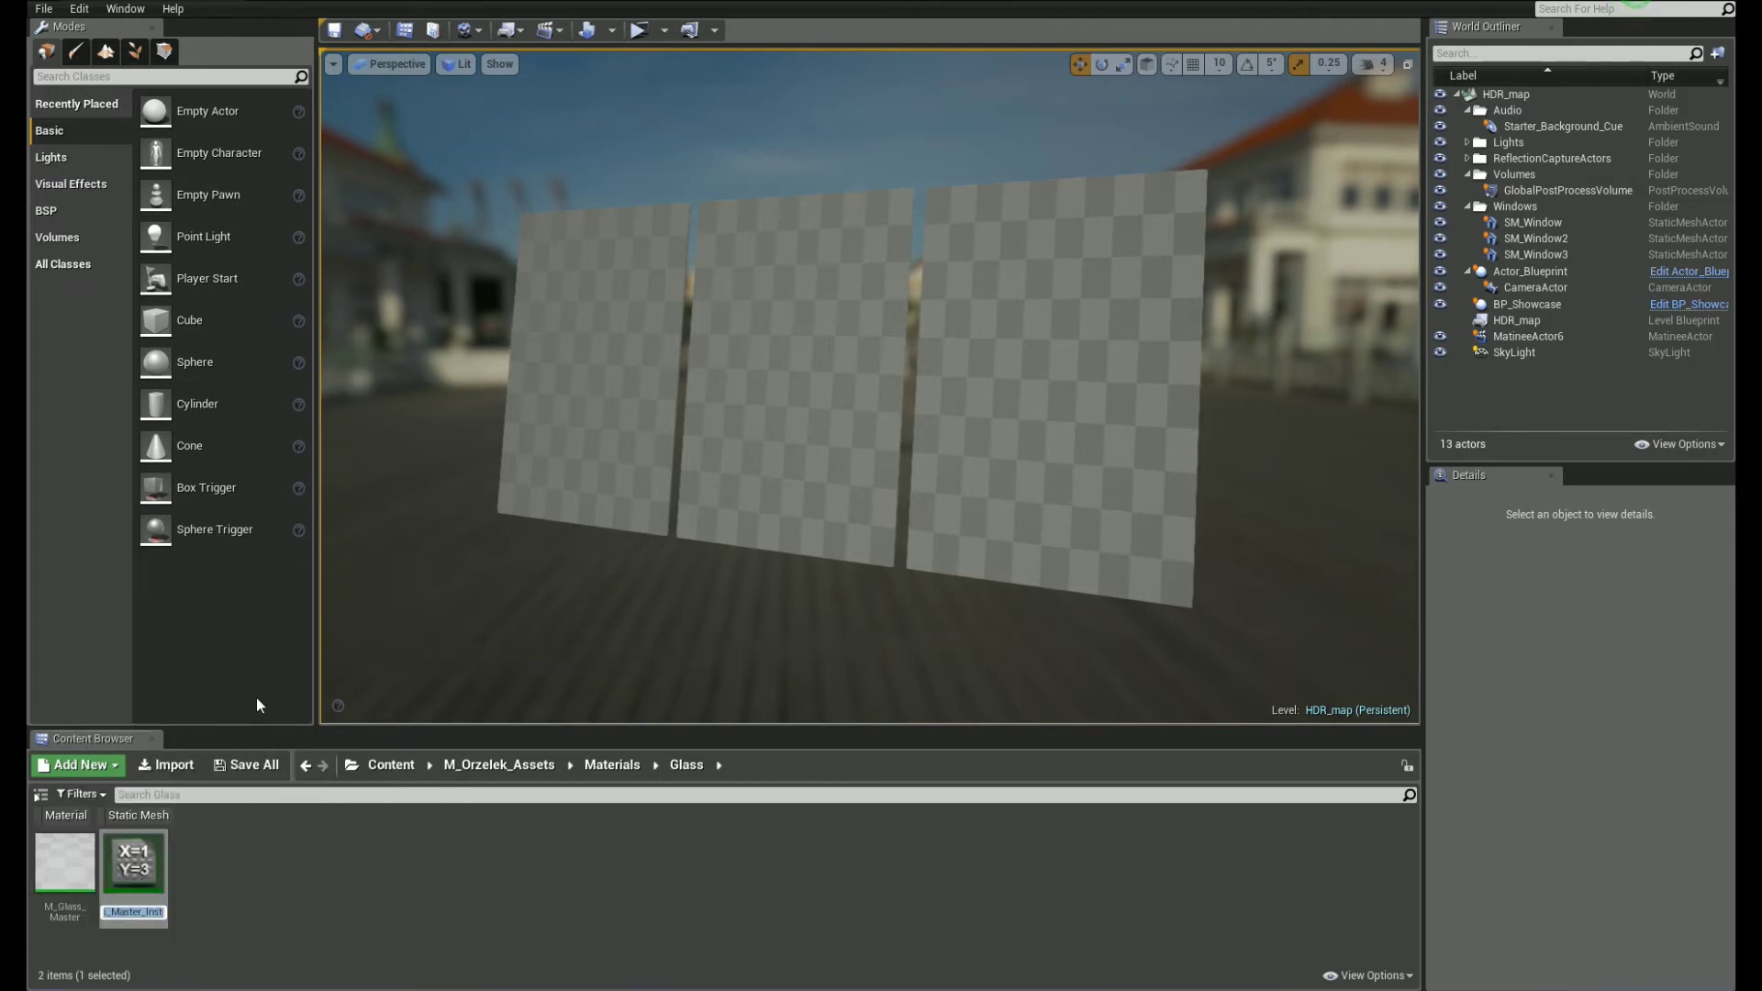
text(M_Glass_Ma)
key(BackSpace)
key(BackSpace)
text(Dirty)
key(Return)
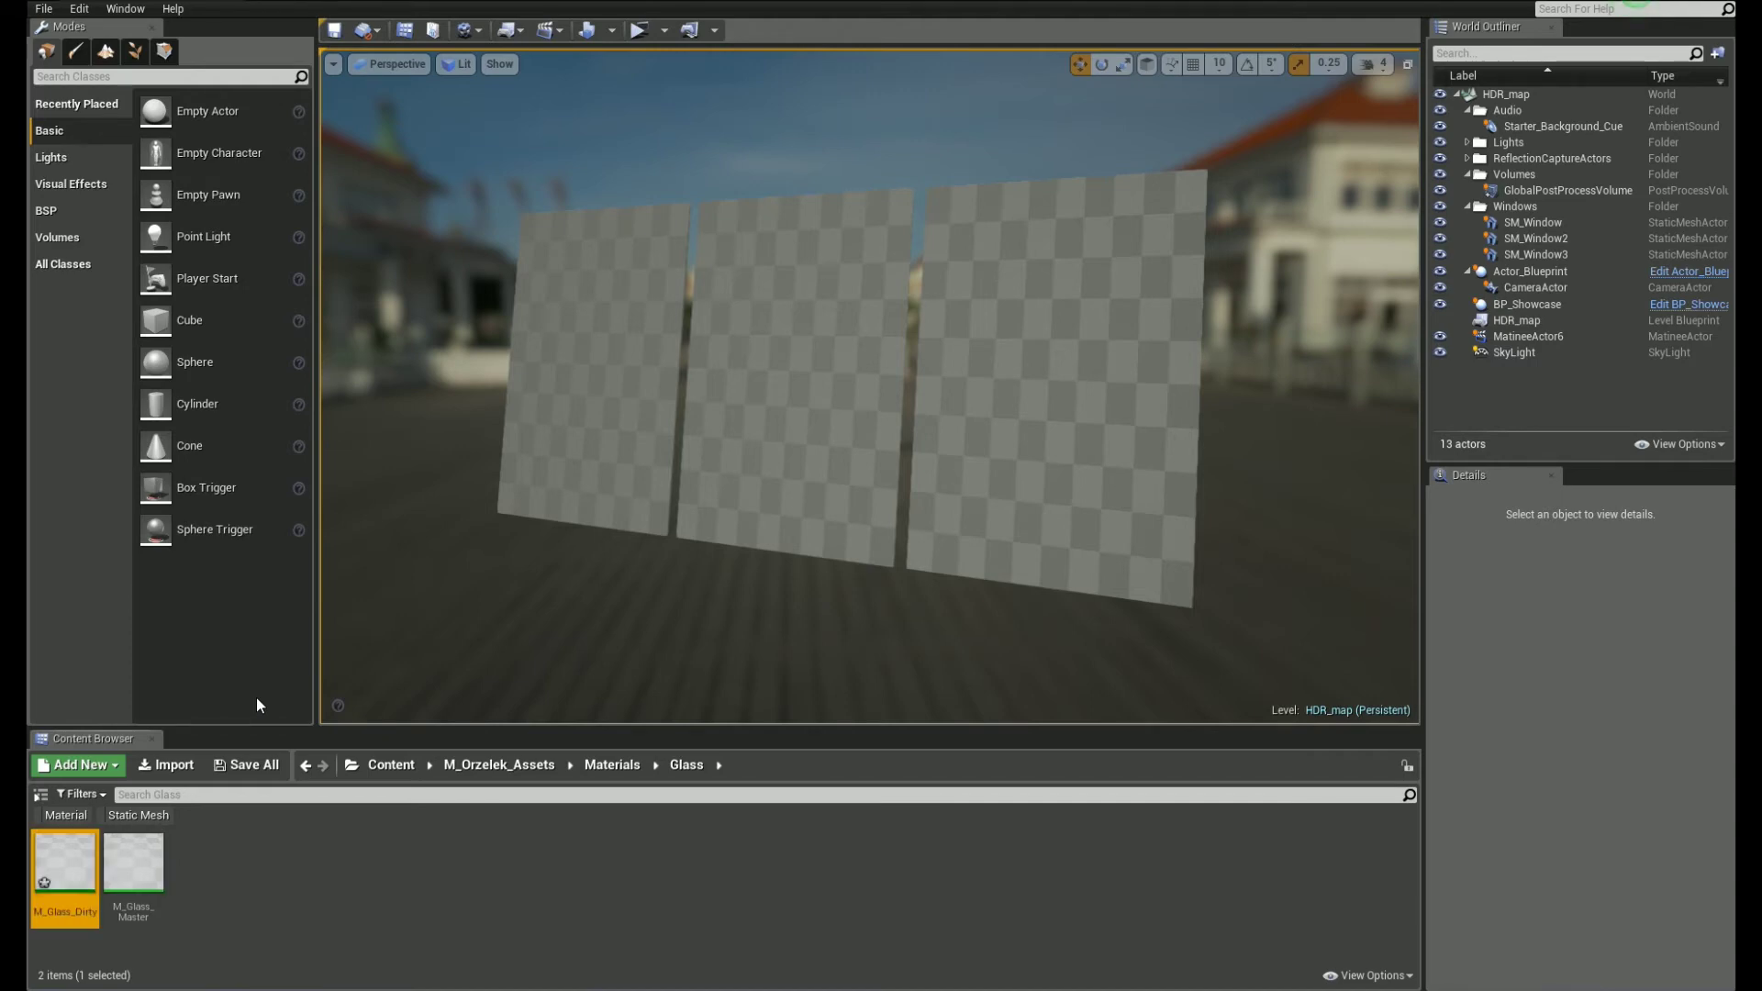
click(294, 862)
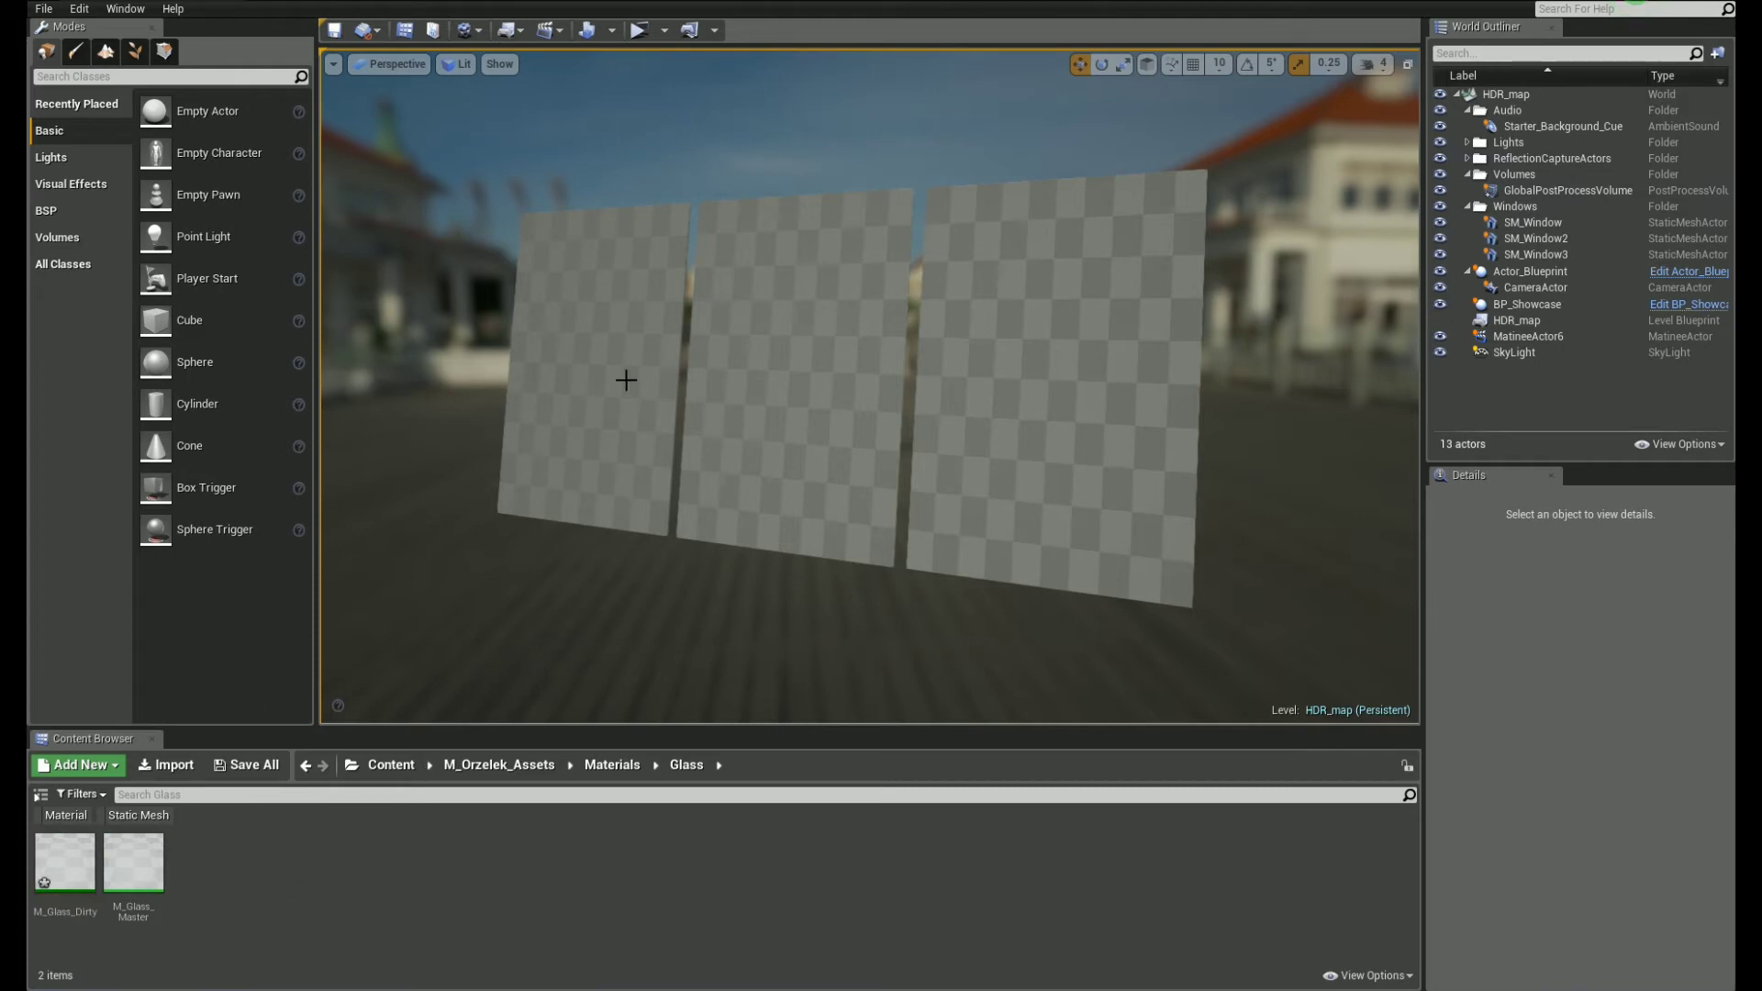
Step: Apply the M_Glass_Dirty instance to the middle window pane in the level
click(802, 362)
click(1017, 342)
key(Escape)
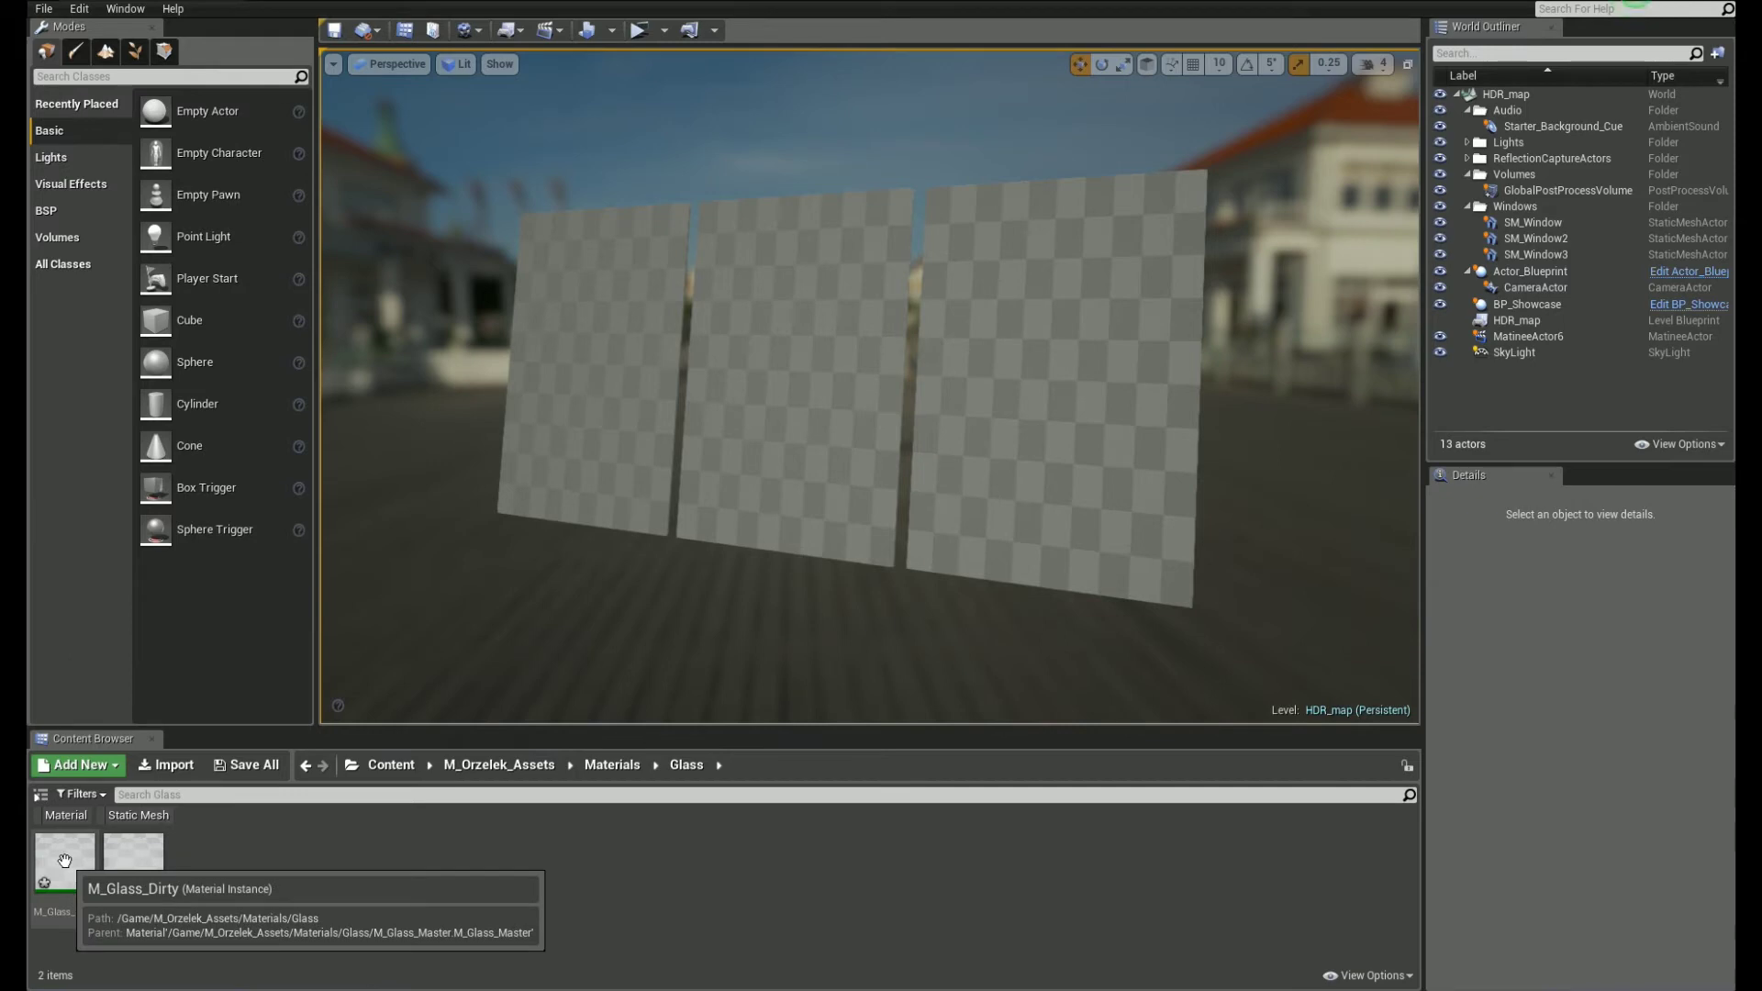
drag(64, 861, 814, 353)
click(806, 354)
right_drag(806, 354, 613, 469)
key(Escape)
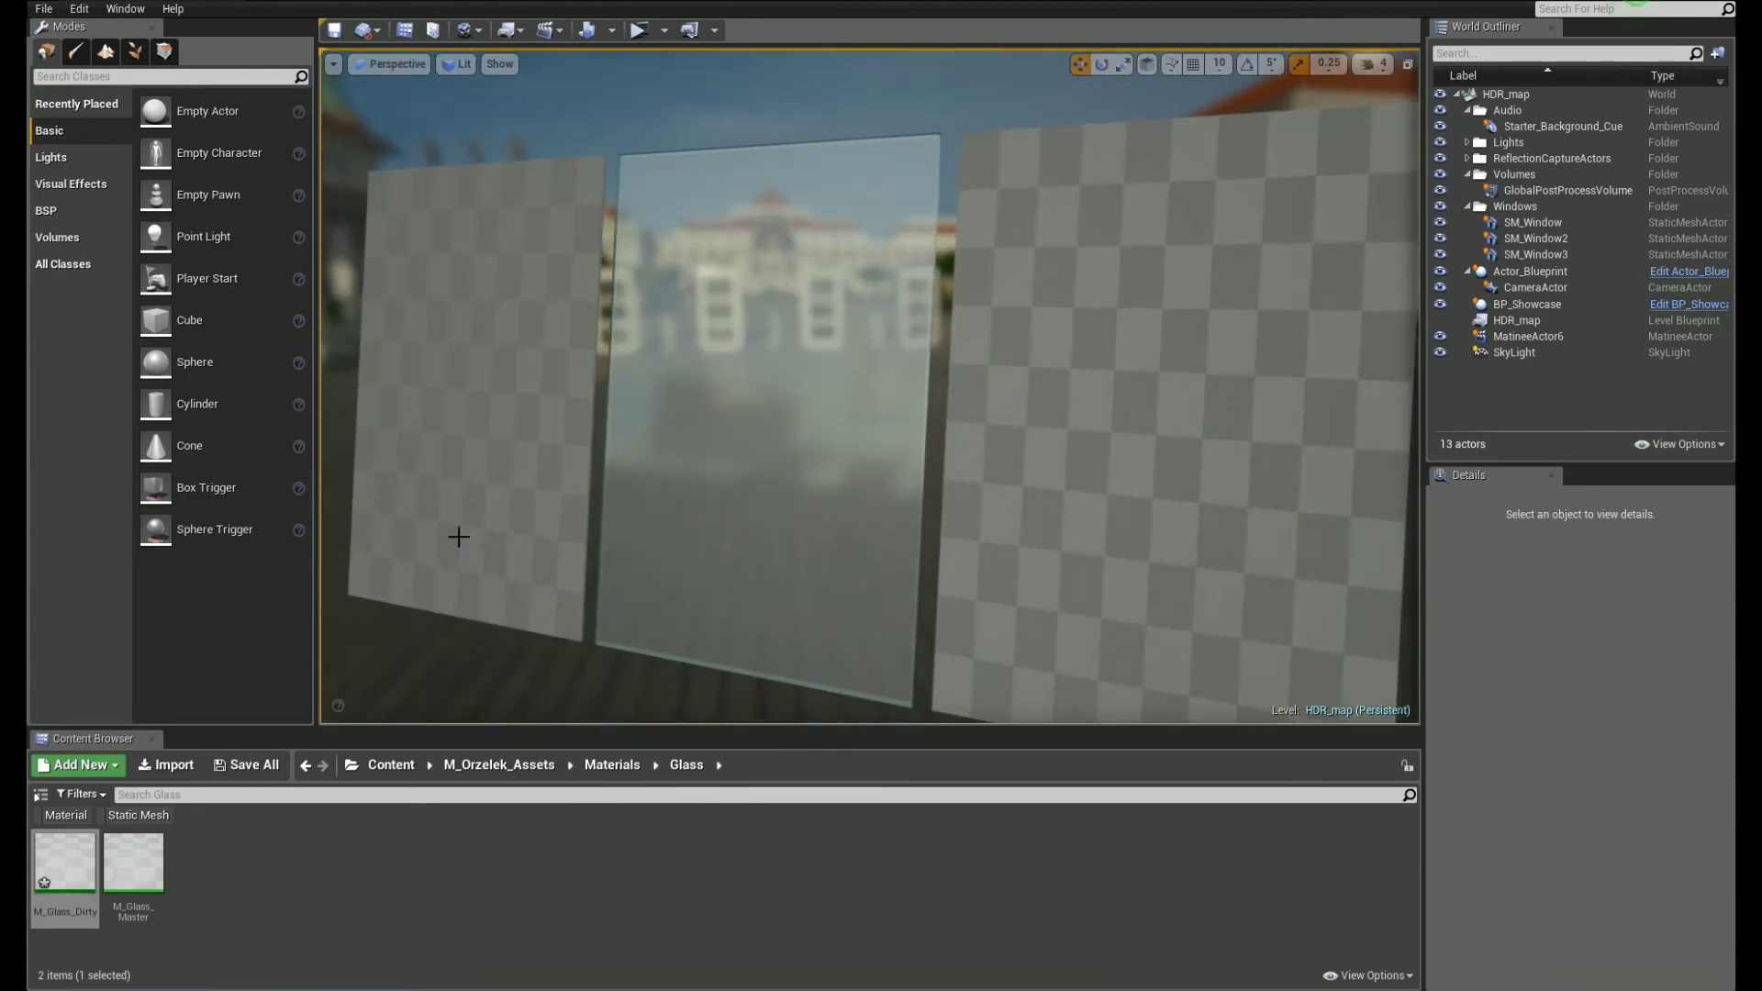
Step: Open M_Glass_Dirty with the level still in view, override Dirt_Intensity with about 0.76 and inspect the middle pane
double_click(68, 861)
drag(527, 13, 1554, 372)
scroll(1171, 613, down, 5)
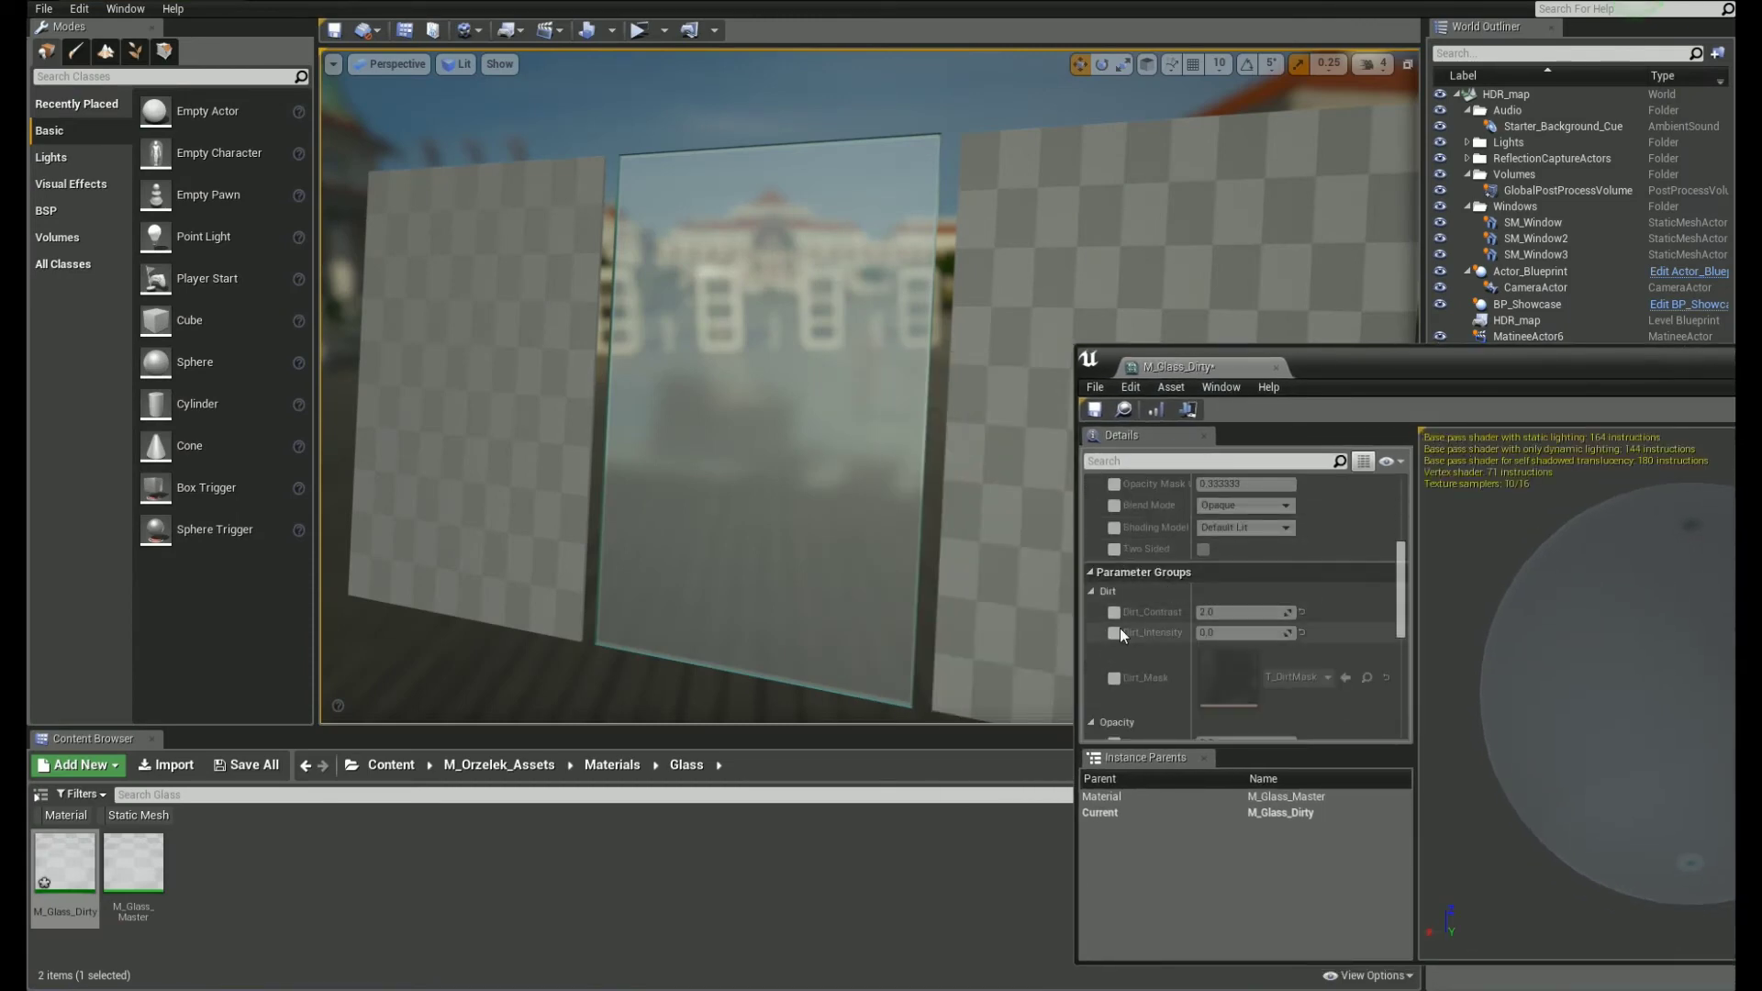
click(1114, 632)
drag(1220, 632, 1253, 633)
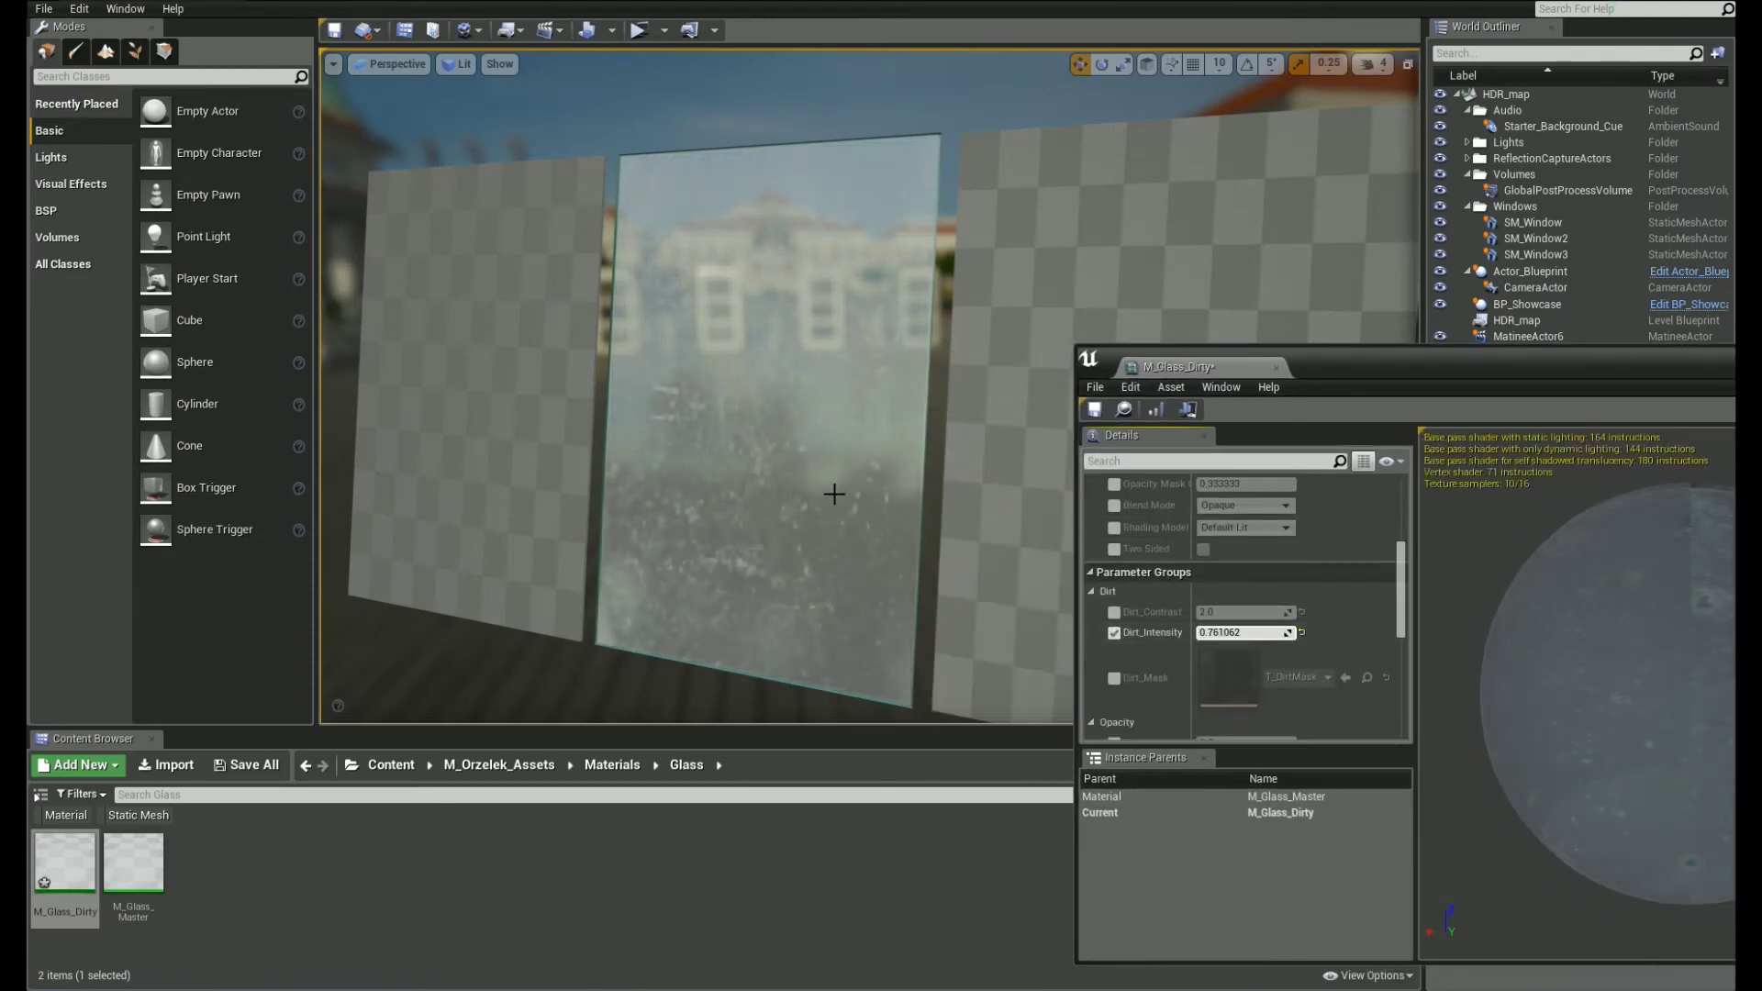
right_drag(835, 494, 950, 468)
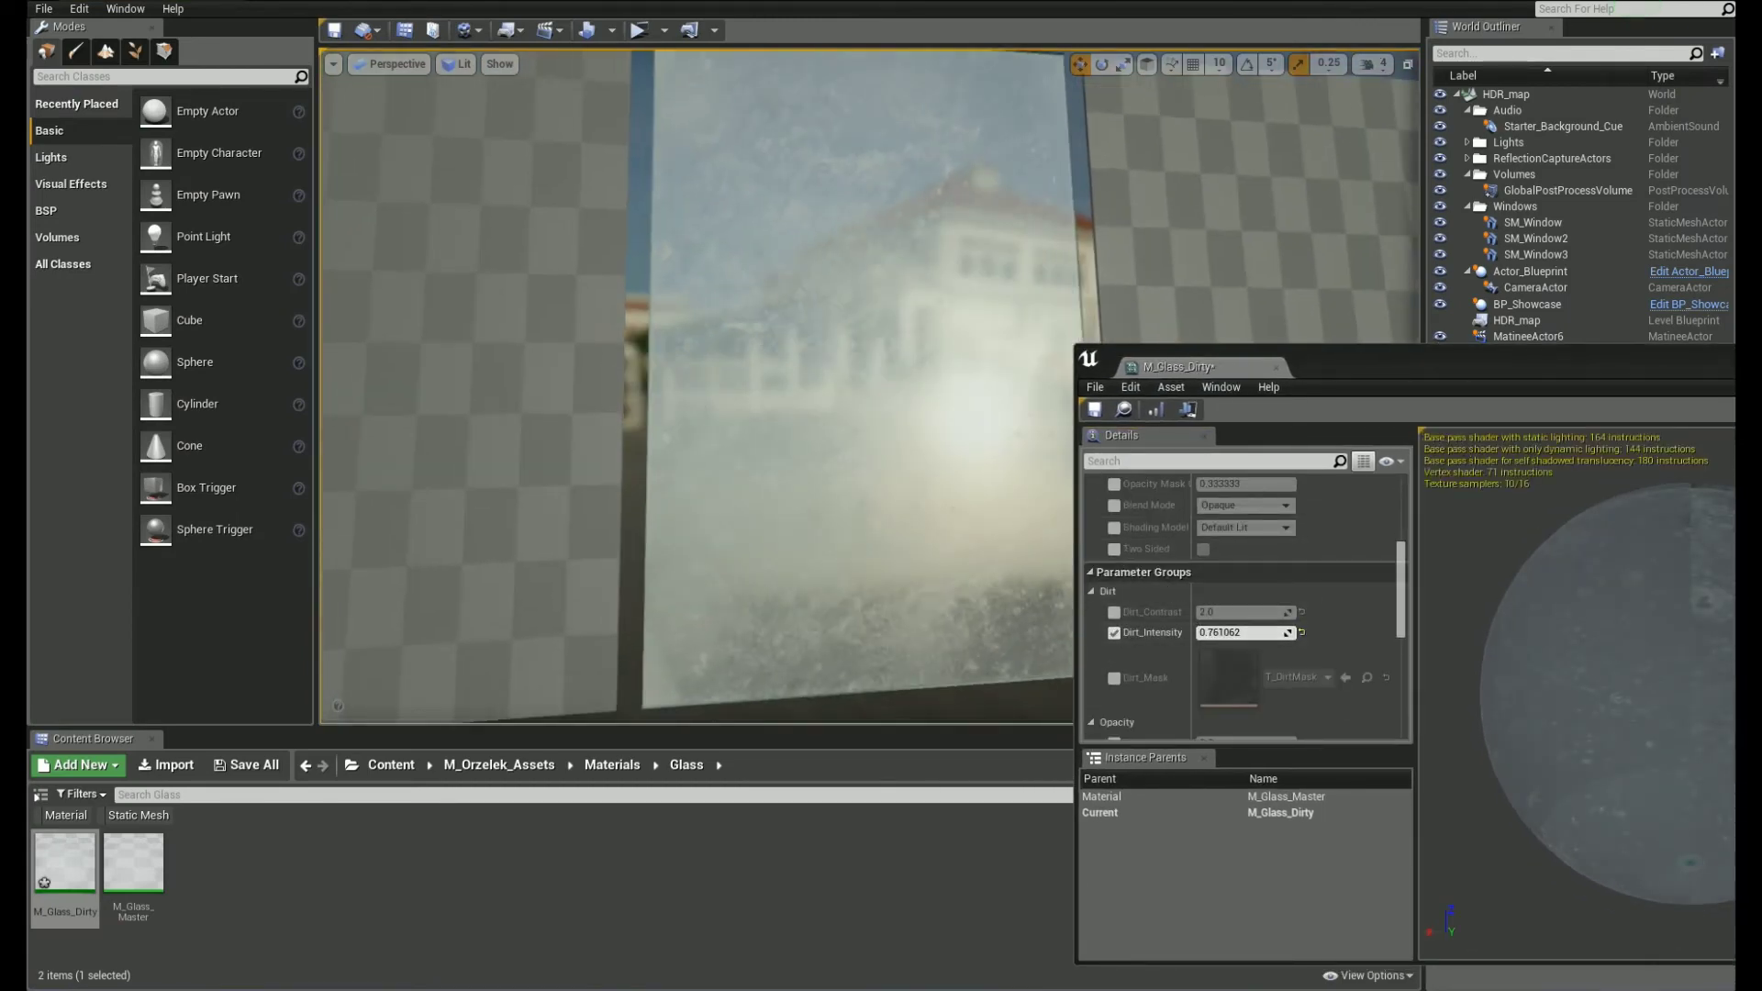
Step: Override Dirt_Contrast with about 3.26, raise Dirt_Intensity to about 0.84 and move the instance editor aside to expose the panes
click(1113, 613)
mouse_move(1230, 612)
mouse_down()
mouse_move(1262, 612)
mouse_move(1234, 634)
mouse_up()
right_drag(1044, 555, 848, 498)
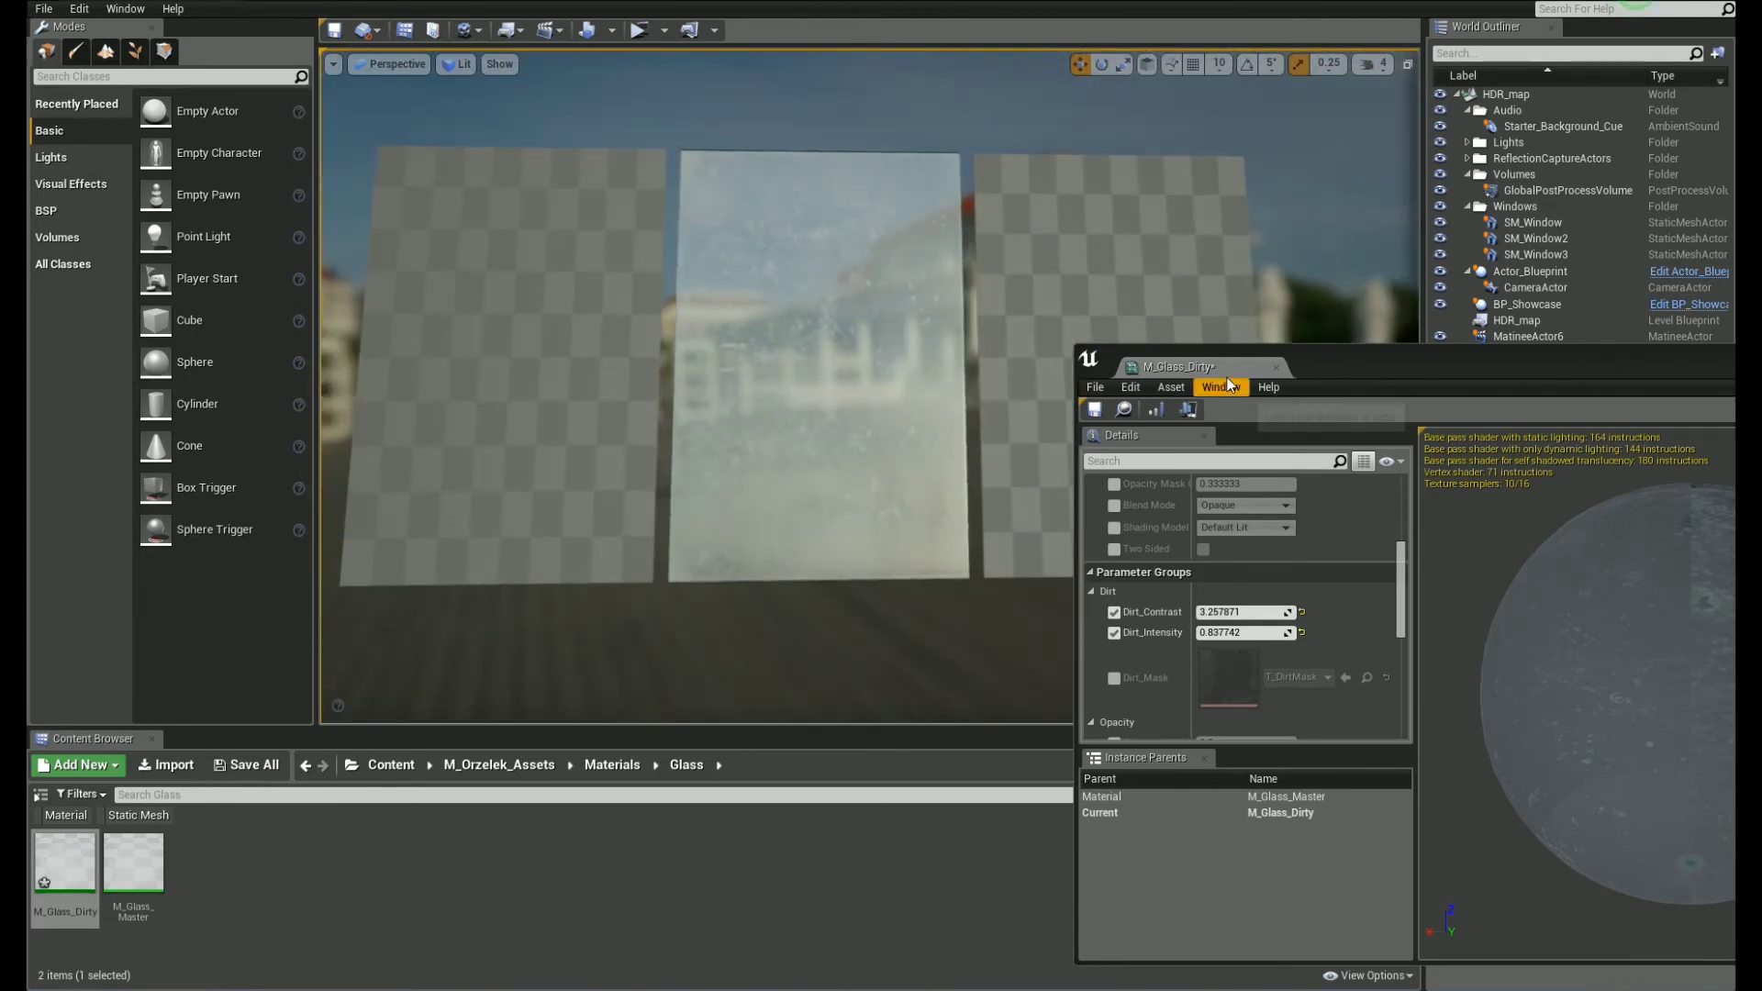
drag(1335, 366, 1453, 353)
right_drag(1047, 355, 1012, 336)
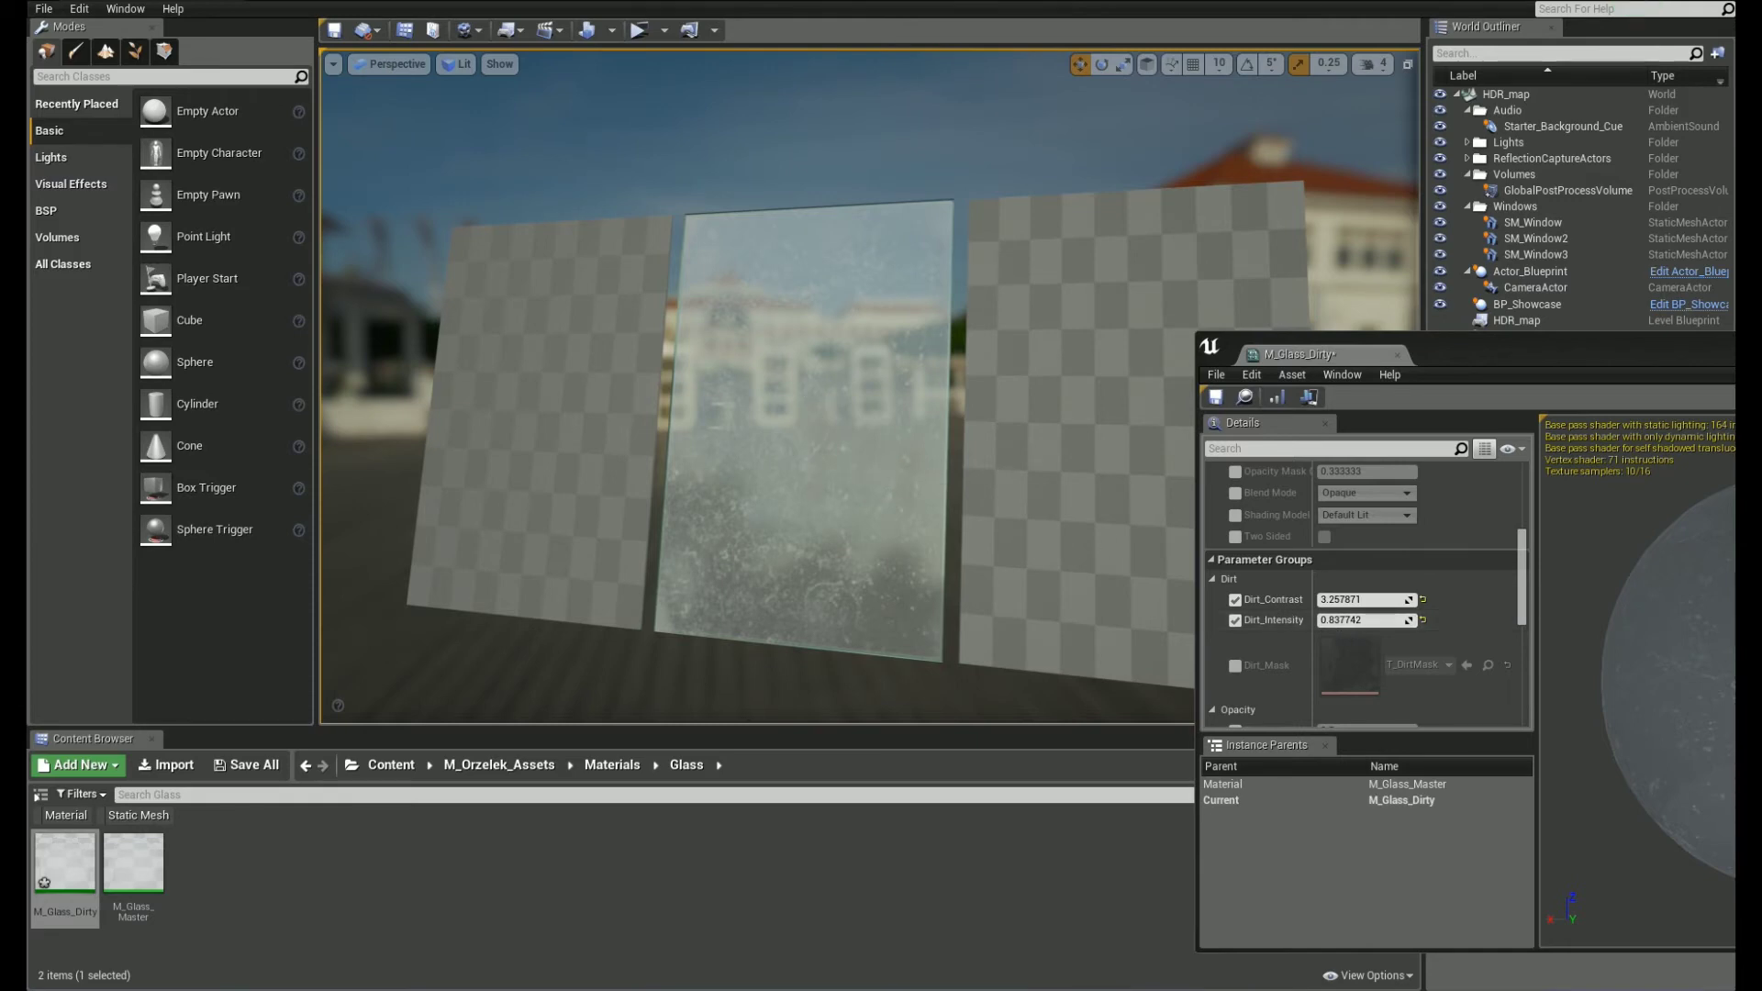
Step: Select the three window panes one after another and clear the selection
click(861, 403)
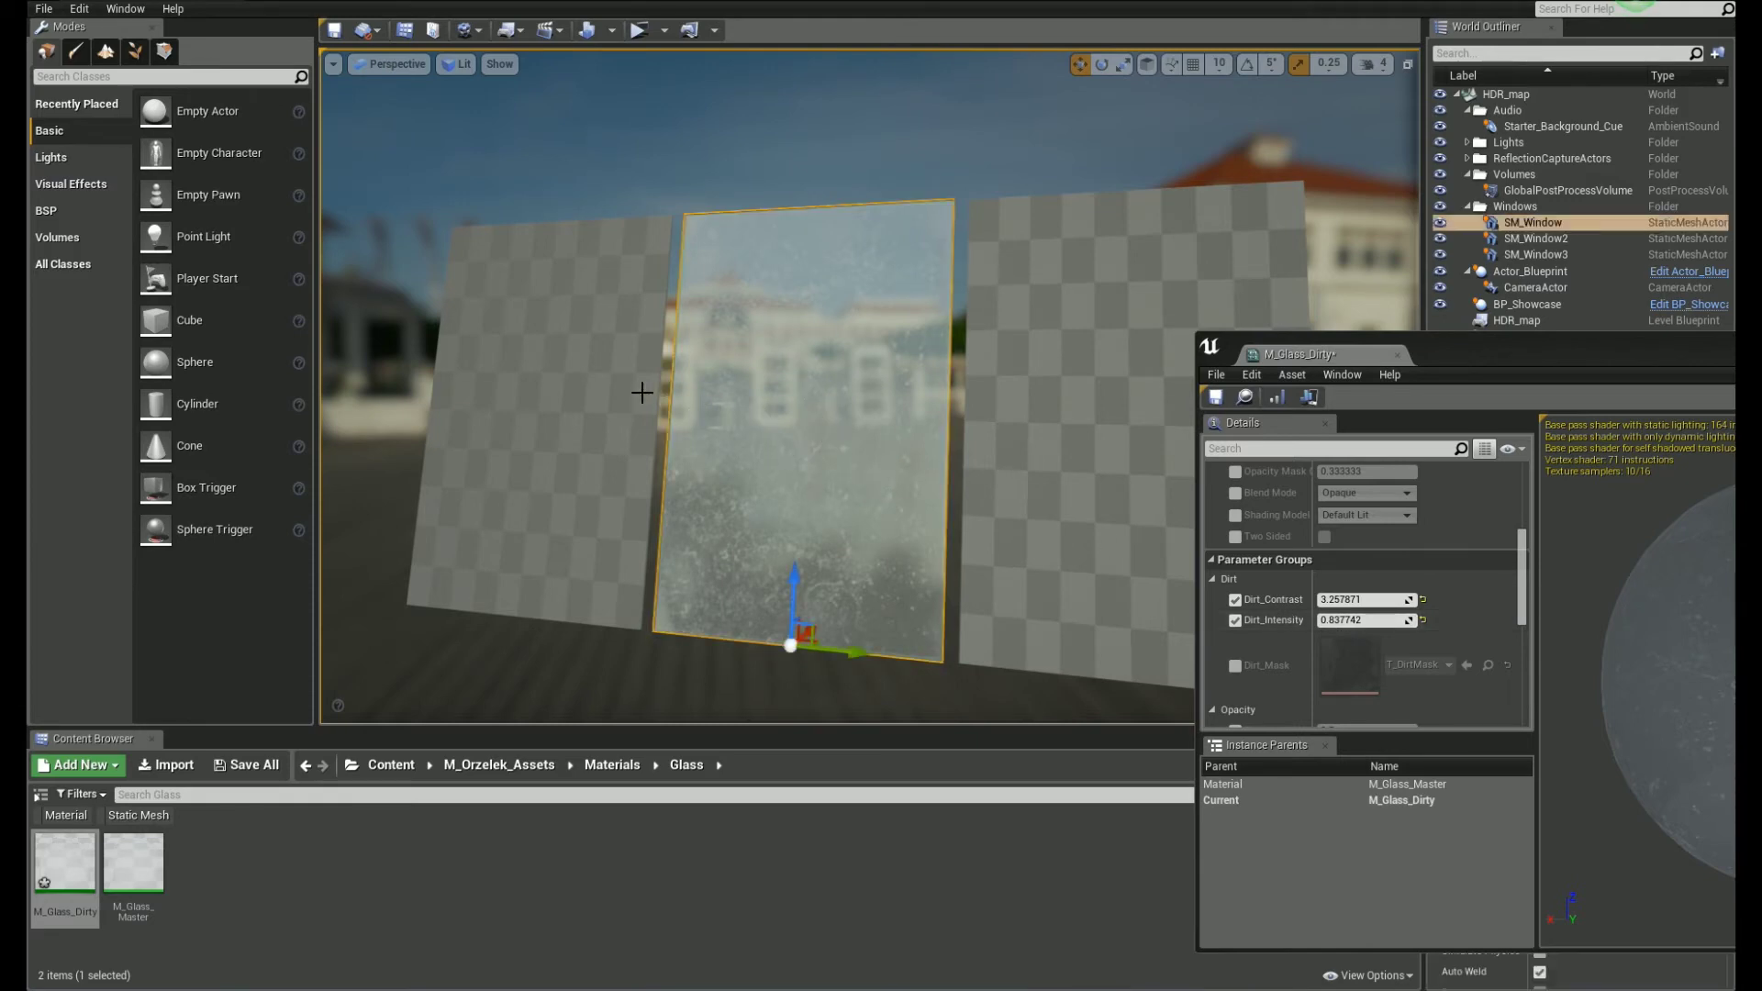
click(538, 401)
click(1019, 344)
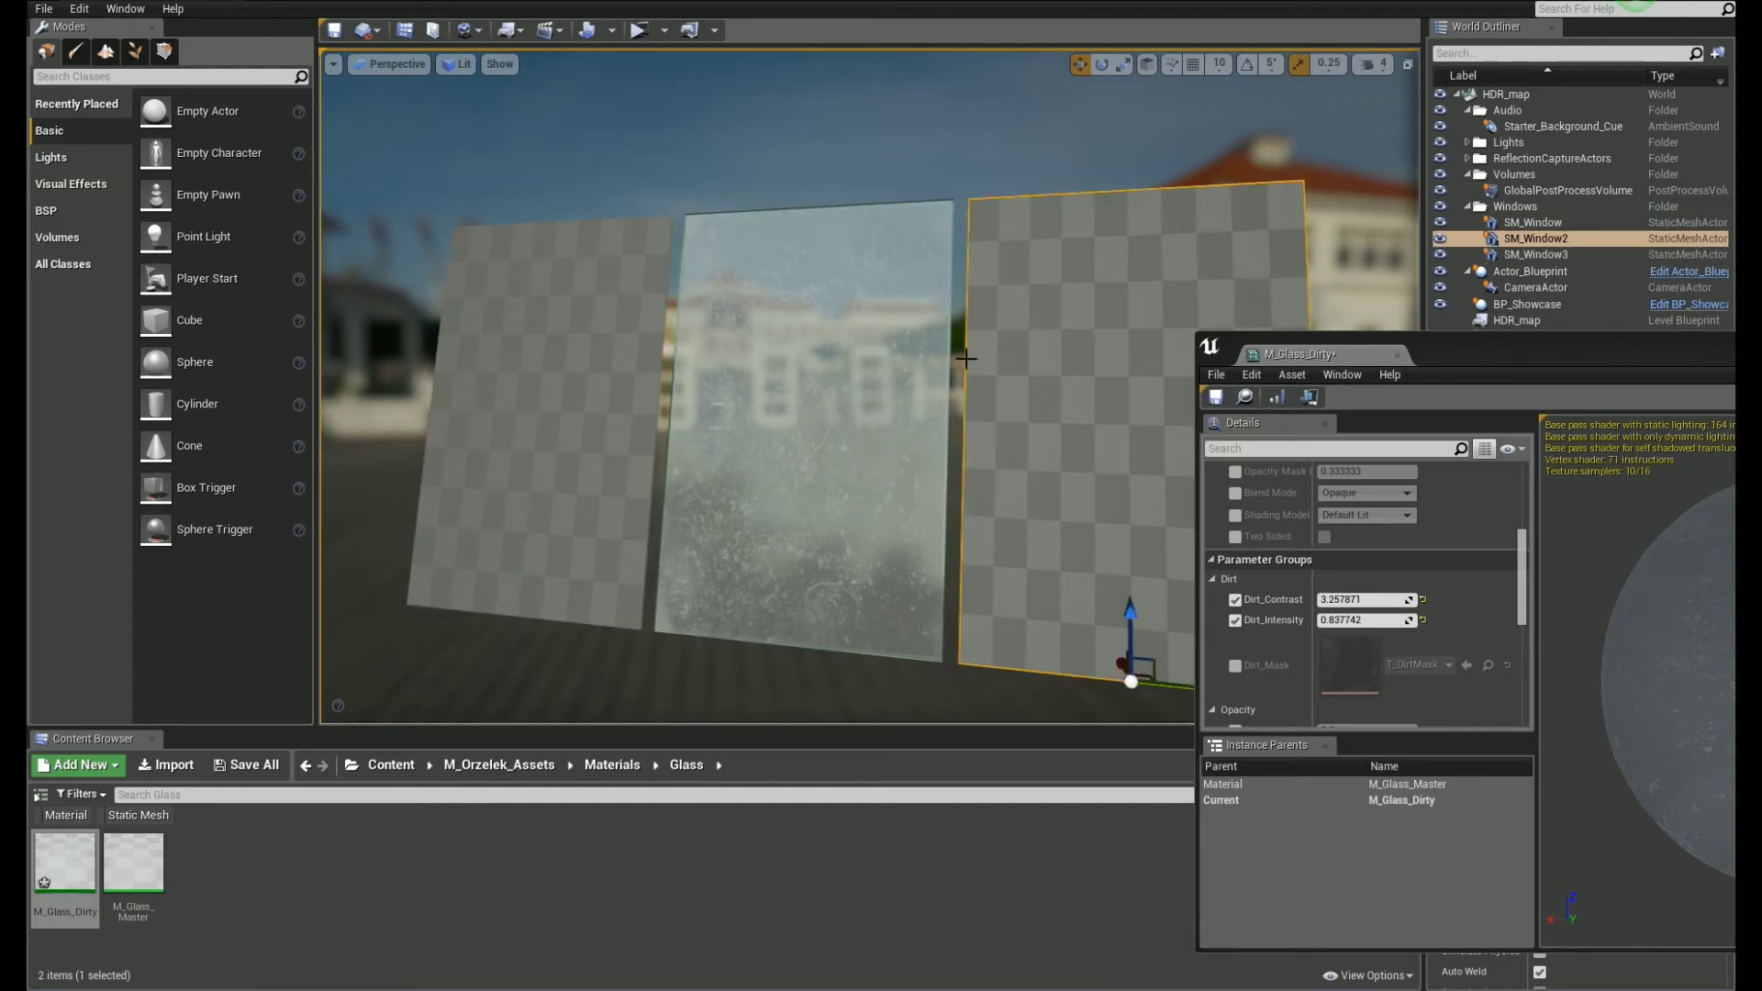
click(959, 360)
right_drag(862, 386, 881, 391)
middle_drag(852, 387, 872, 393)
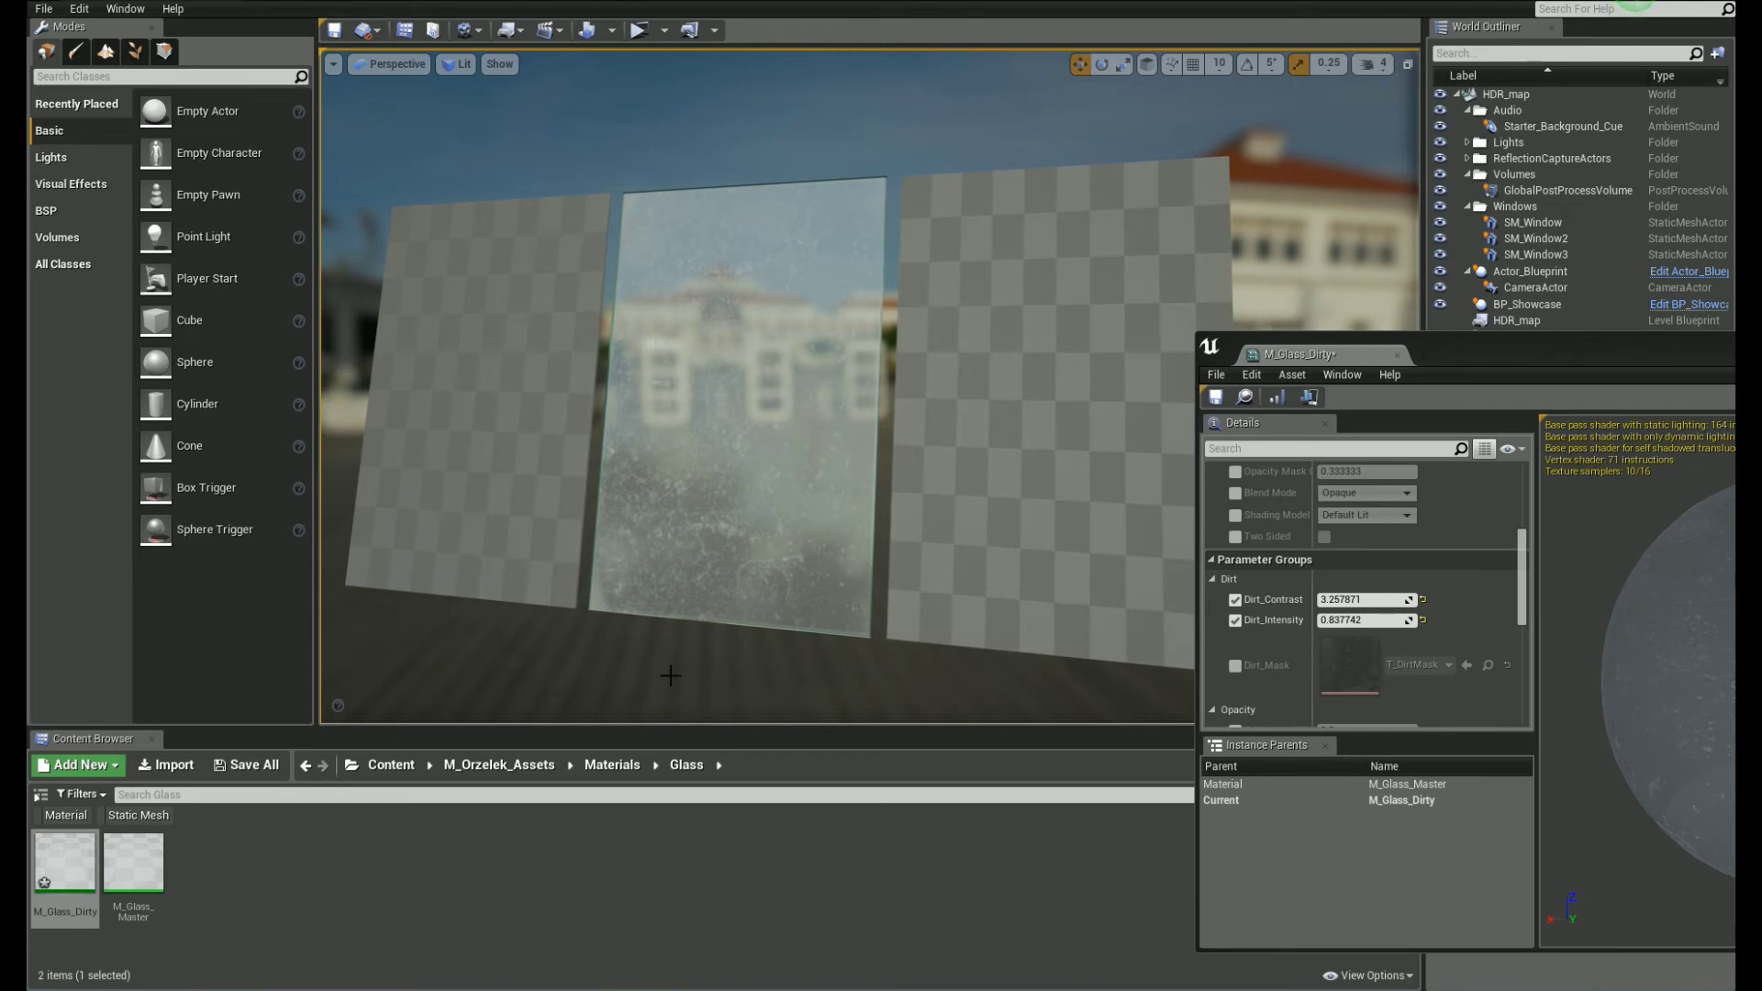
Step: Create a child material instance of M_Glass_Dirty named M_Glass_Dirty_Red
right_click(66, 865)
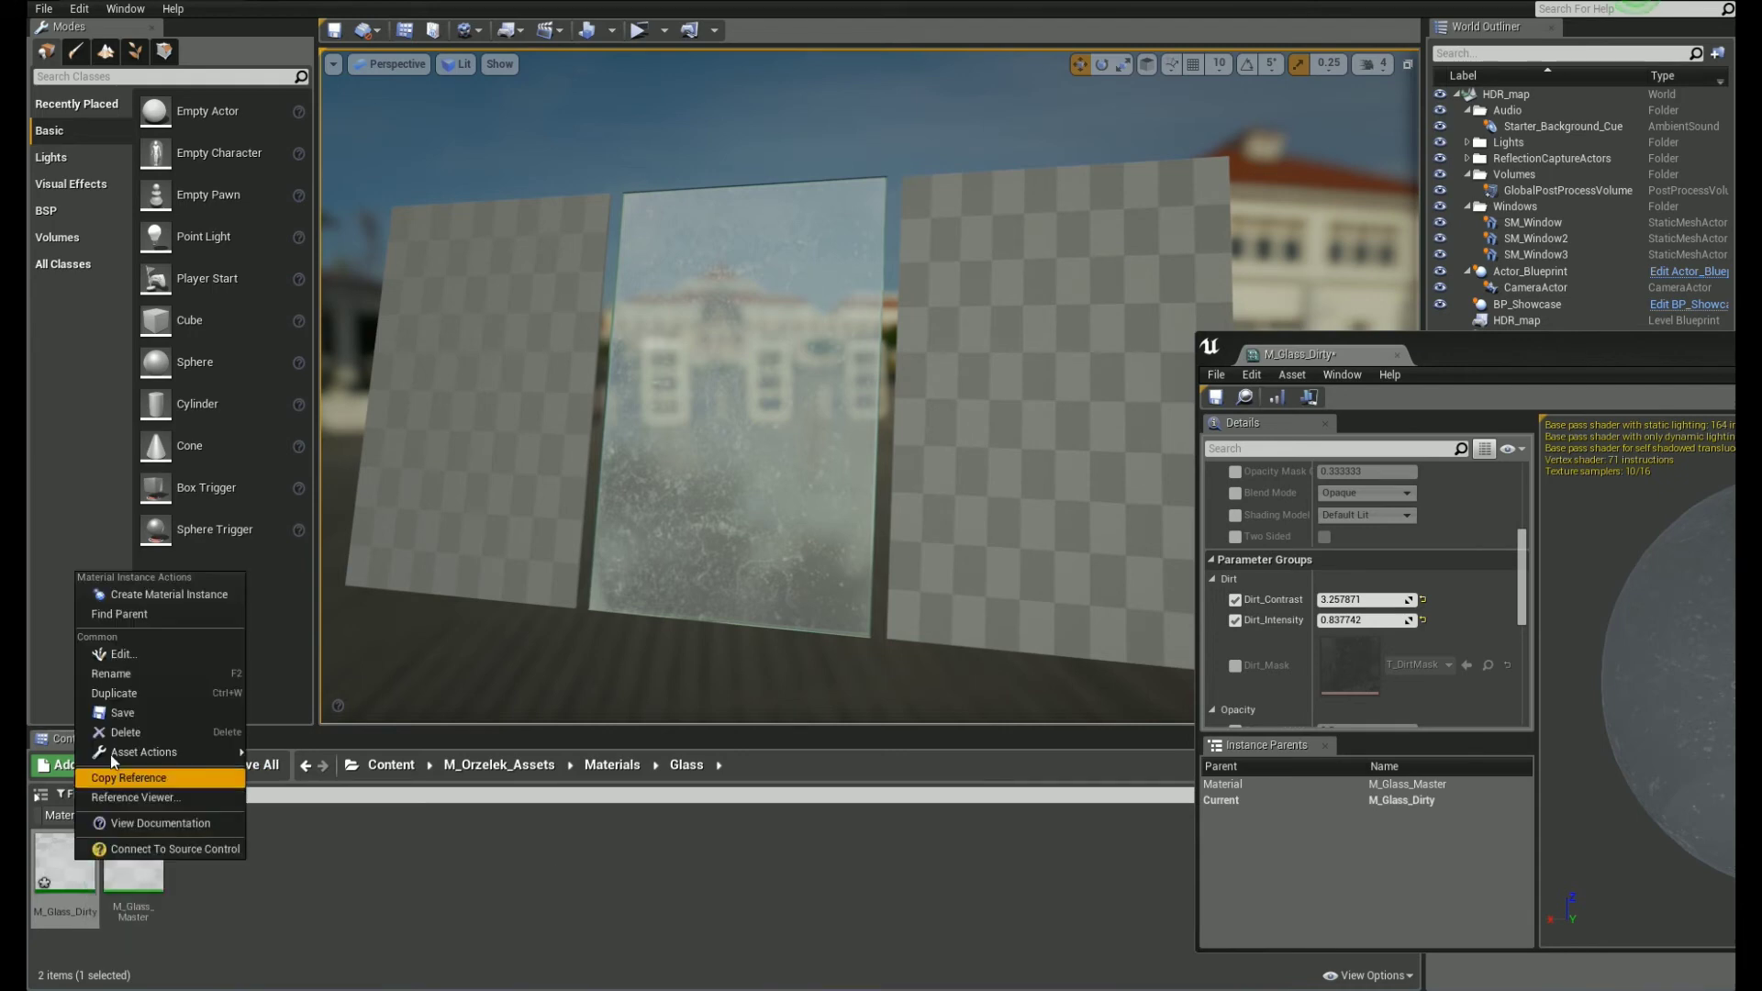
click(158, 594)
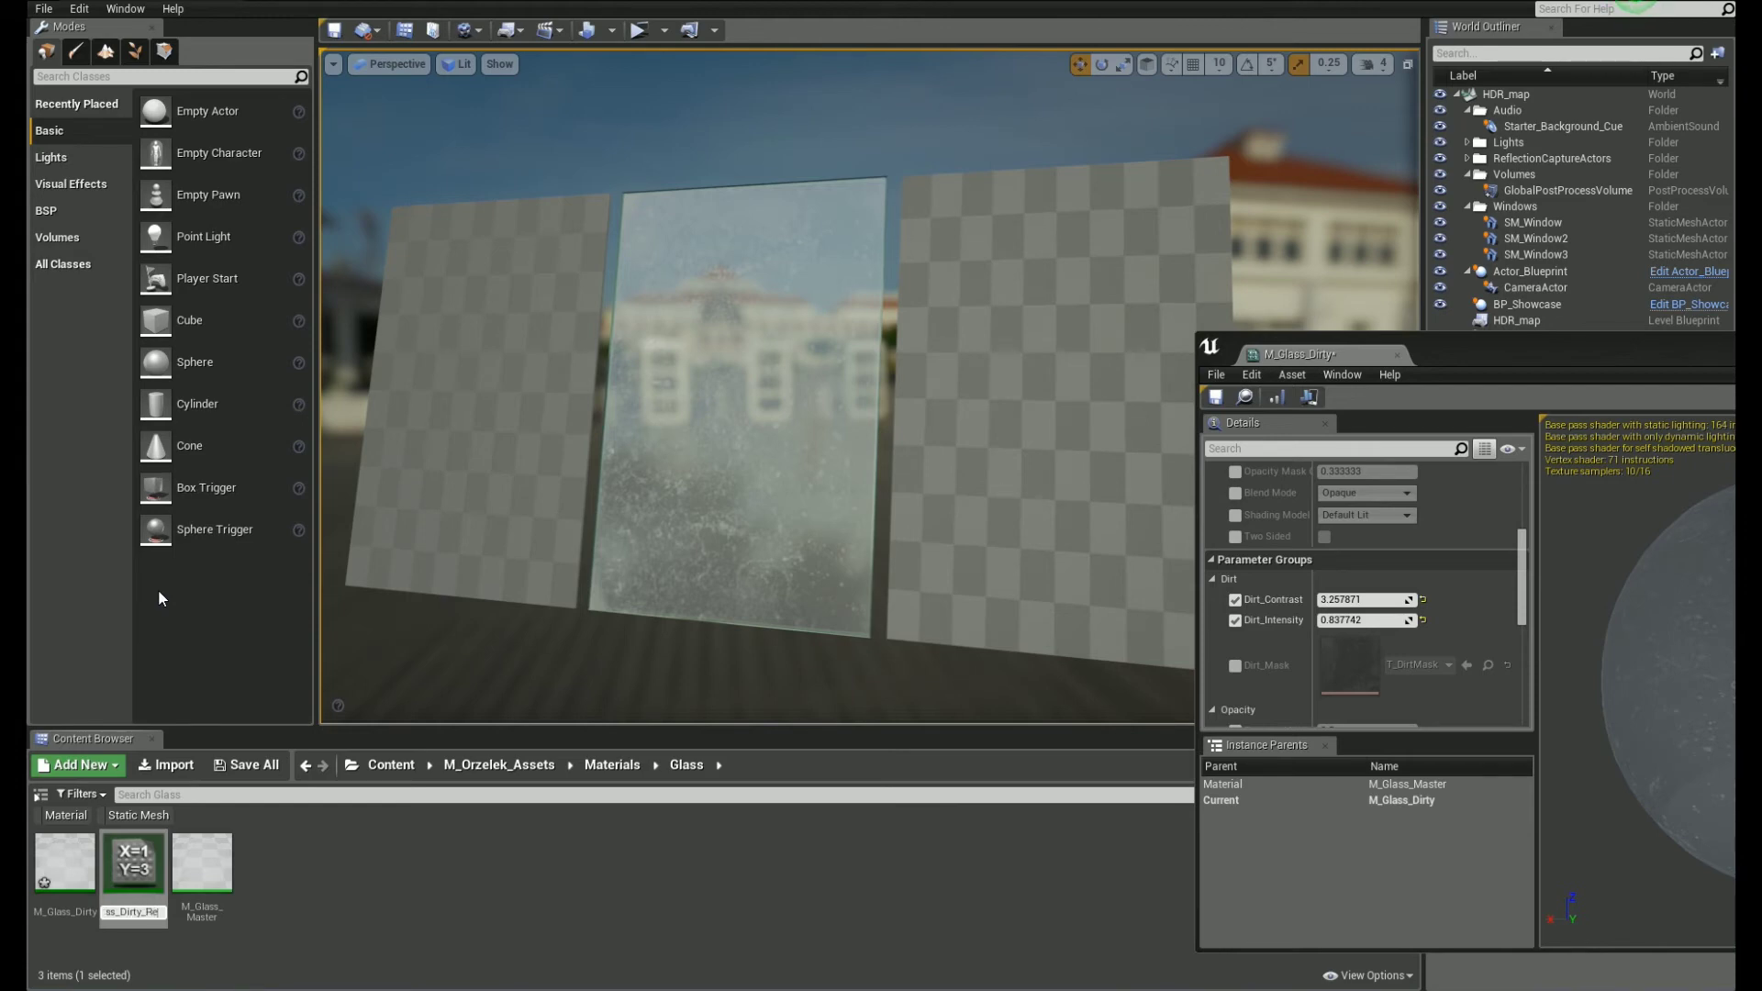
key(Return)
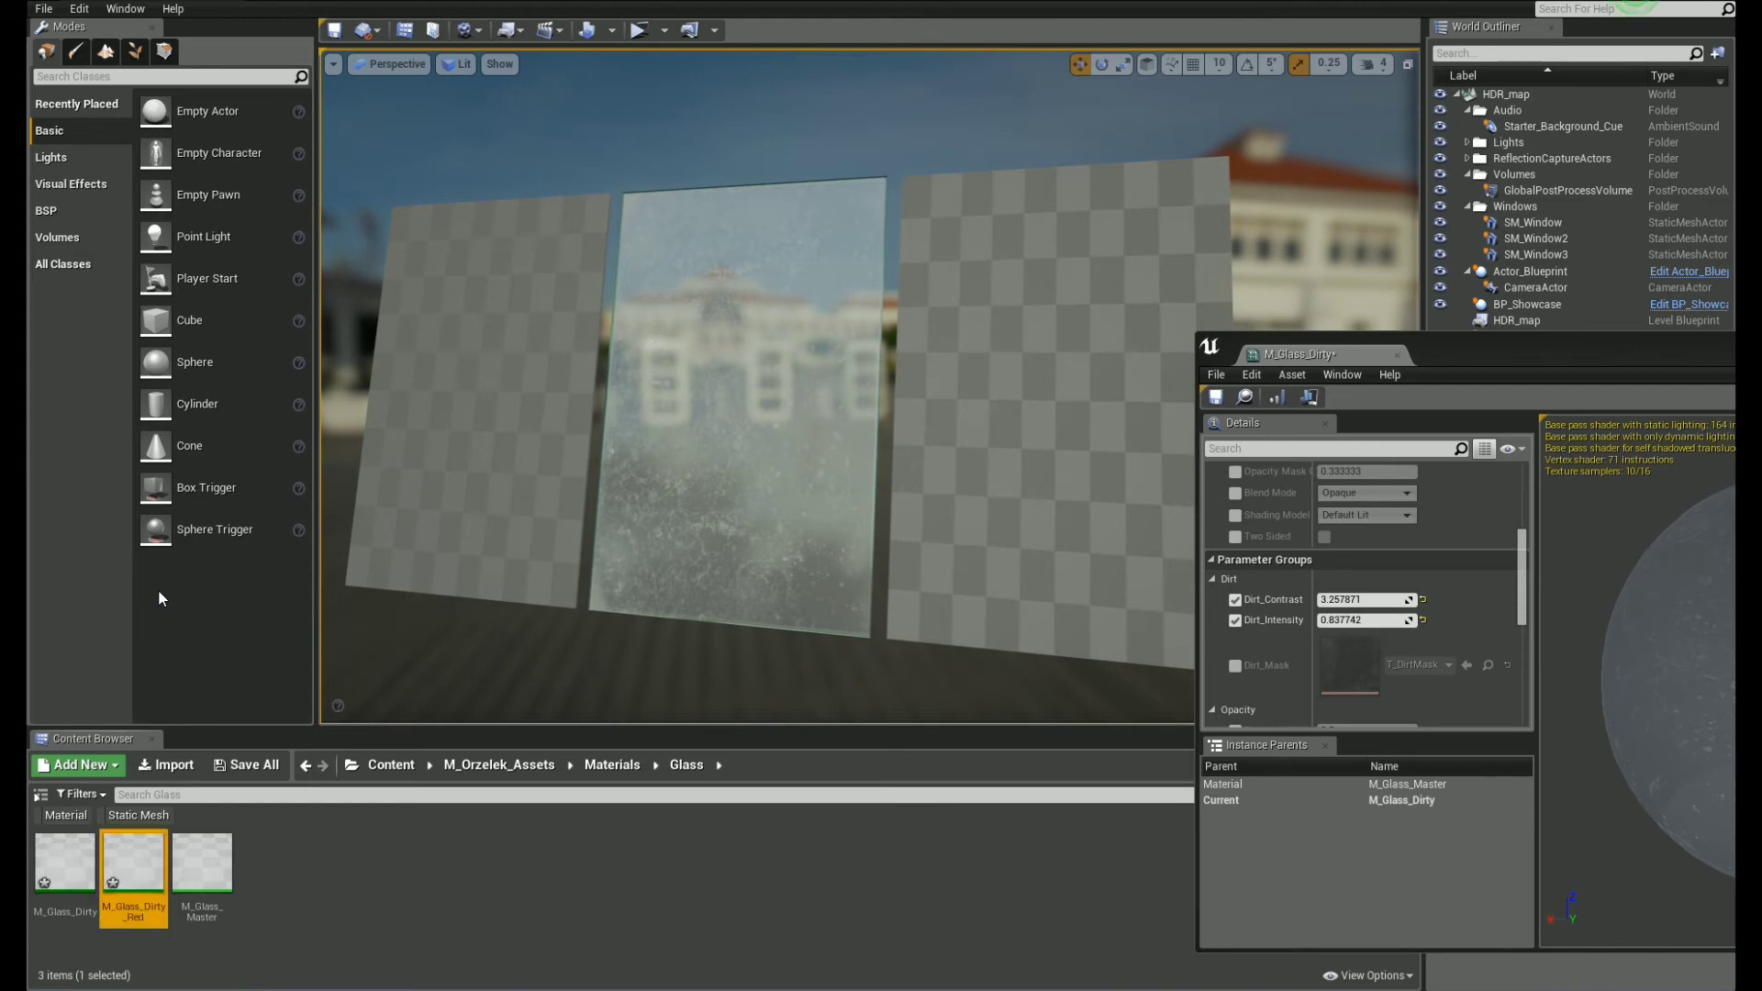
Step: Duplicate M_Glass_Dirty_Red and name the copy M_Glass_Dirty_Blue
right_click(134, 859)
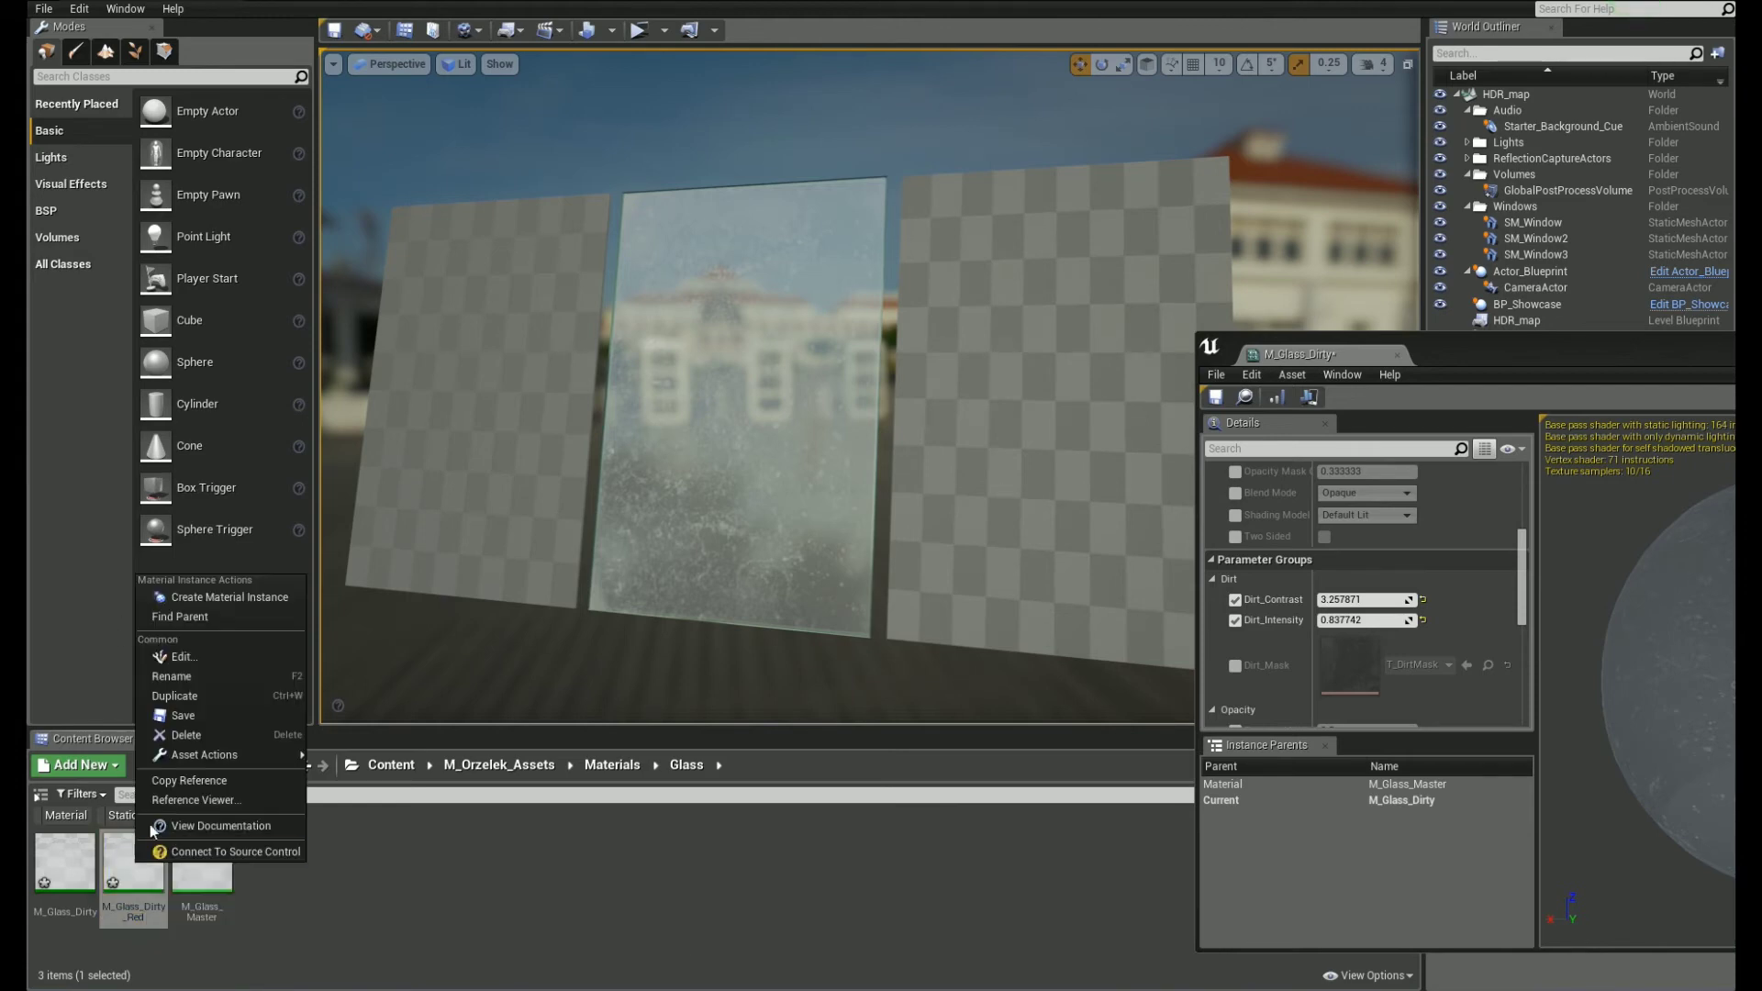
click(179, 698)
text(M_Glass_Dirty_)
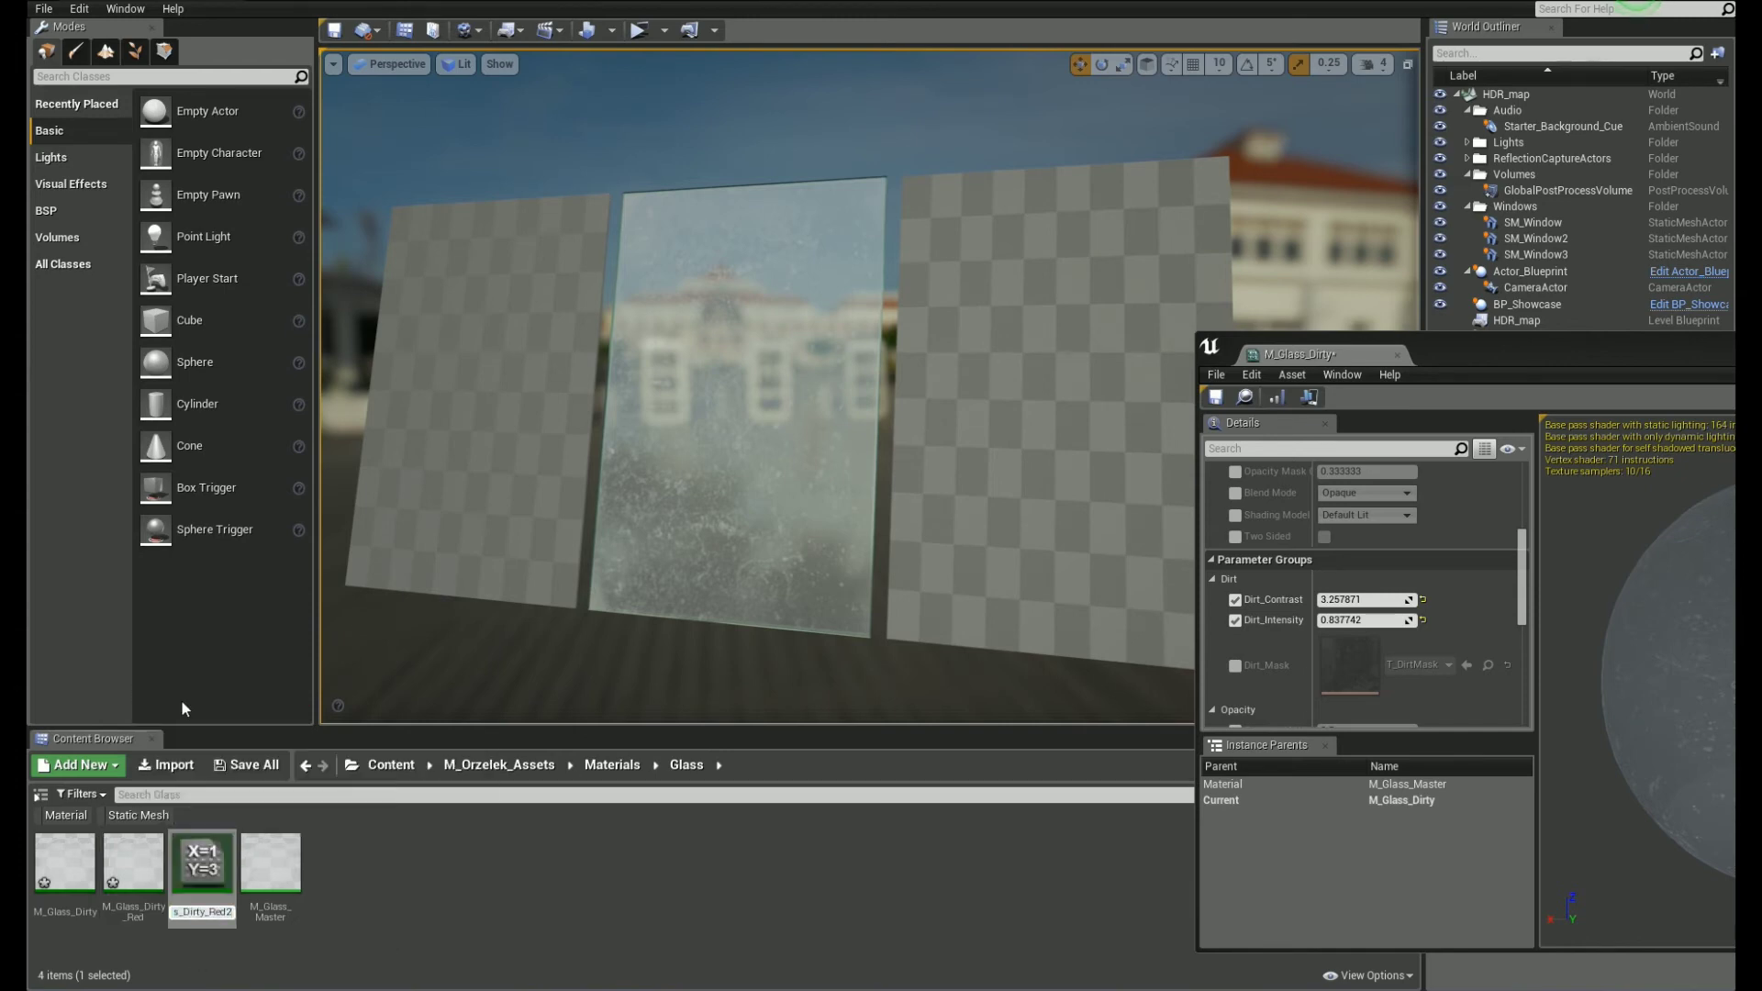
text(Blue)
key(Return)
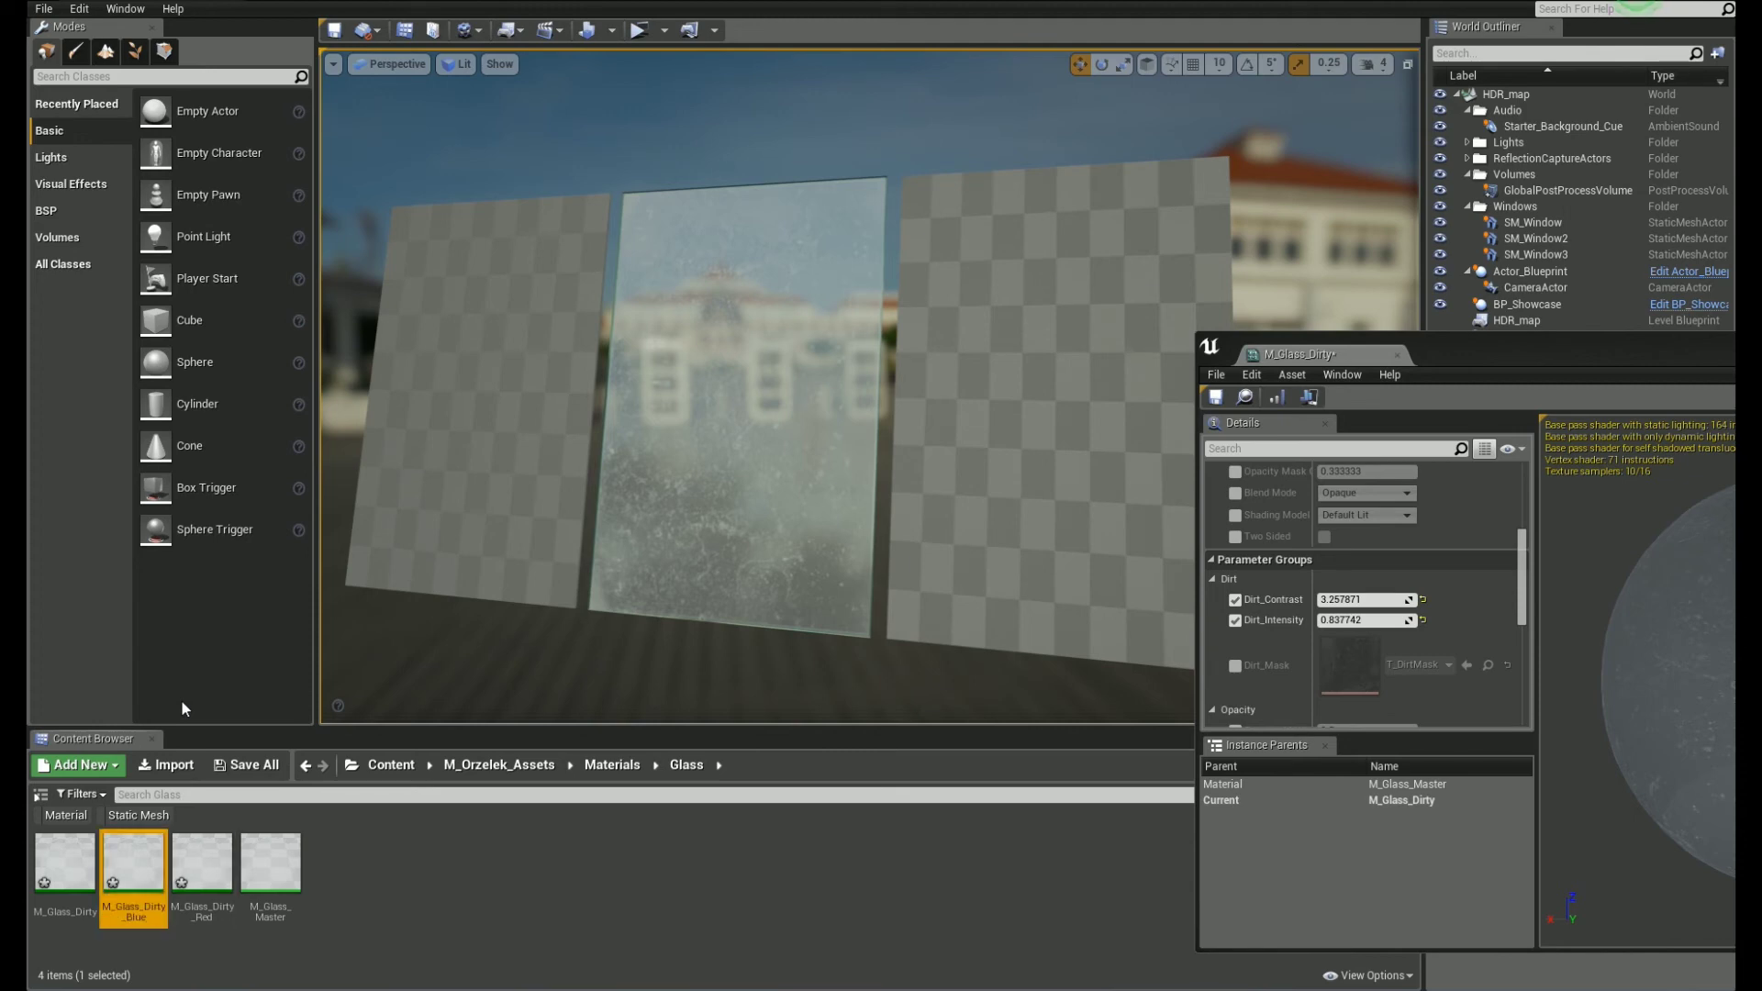
Step: Create a folder named Dirty inside Glass and move the three M_Glass_Dirty instances into it
right_click(372, 877)
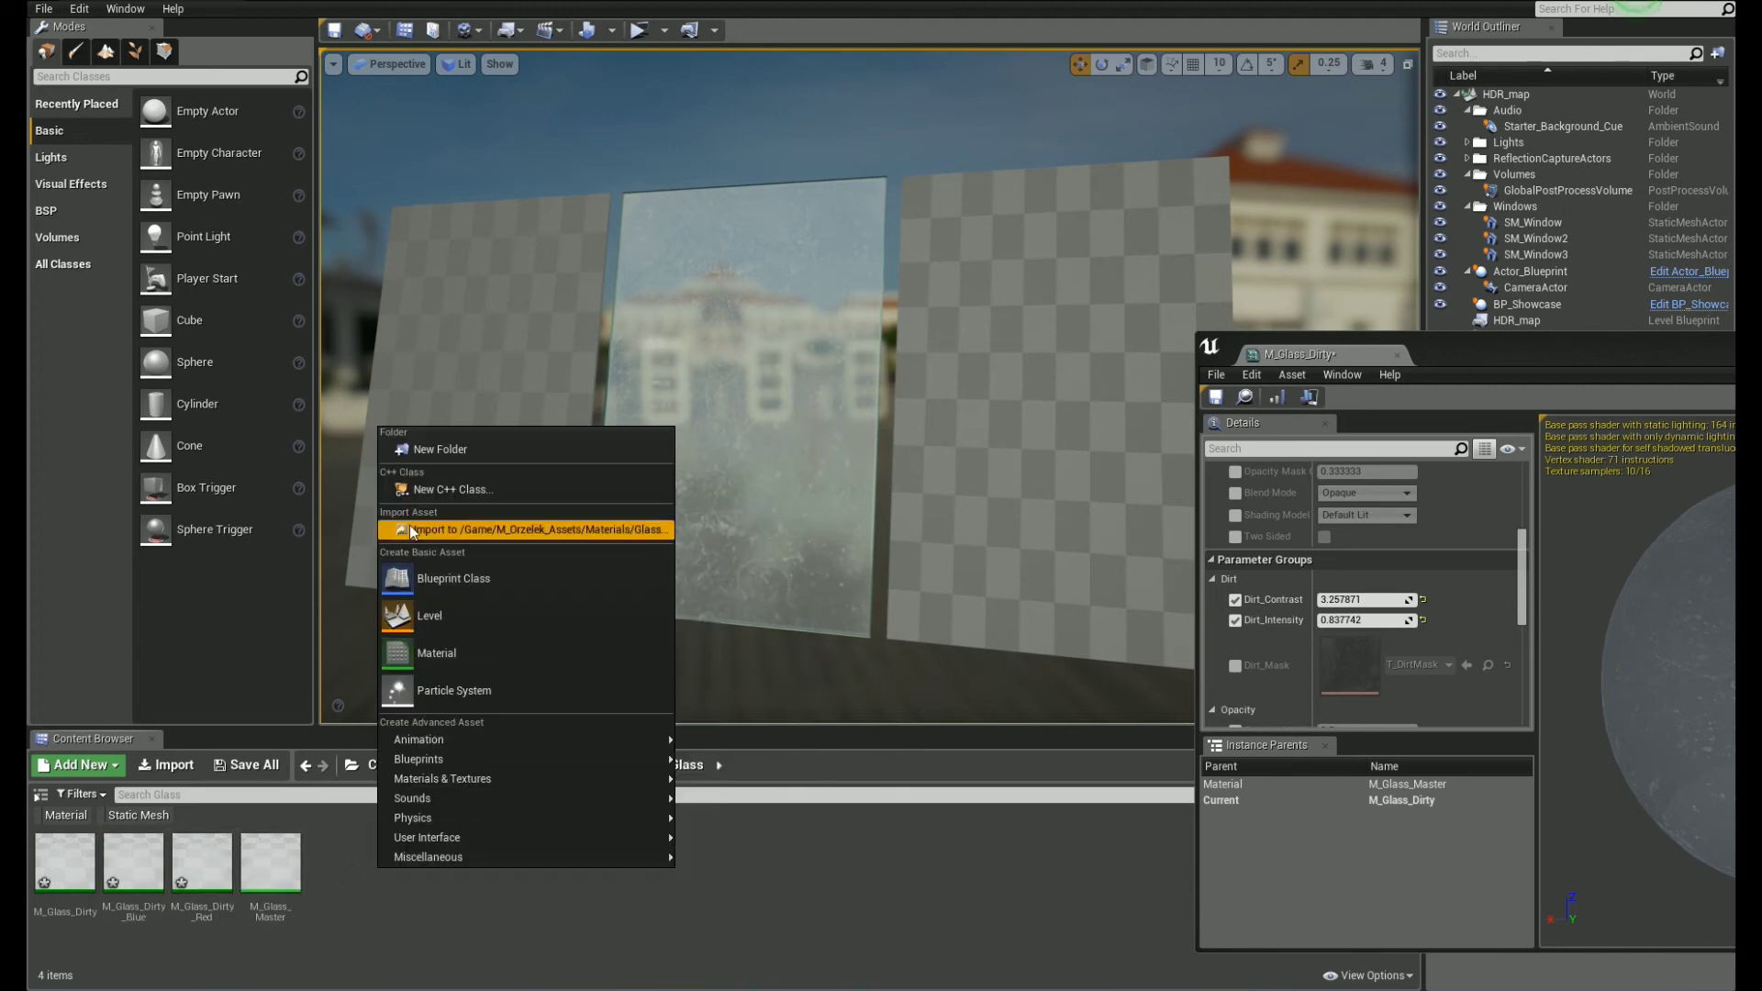
click(433, 450)
text(Dirty)
key(Return)
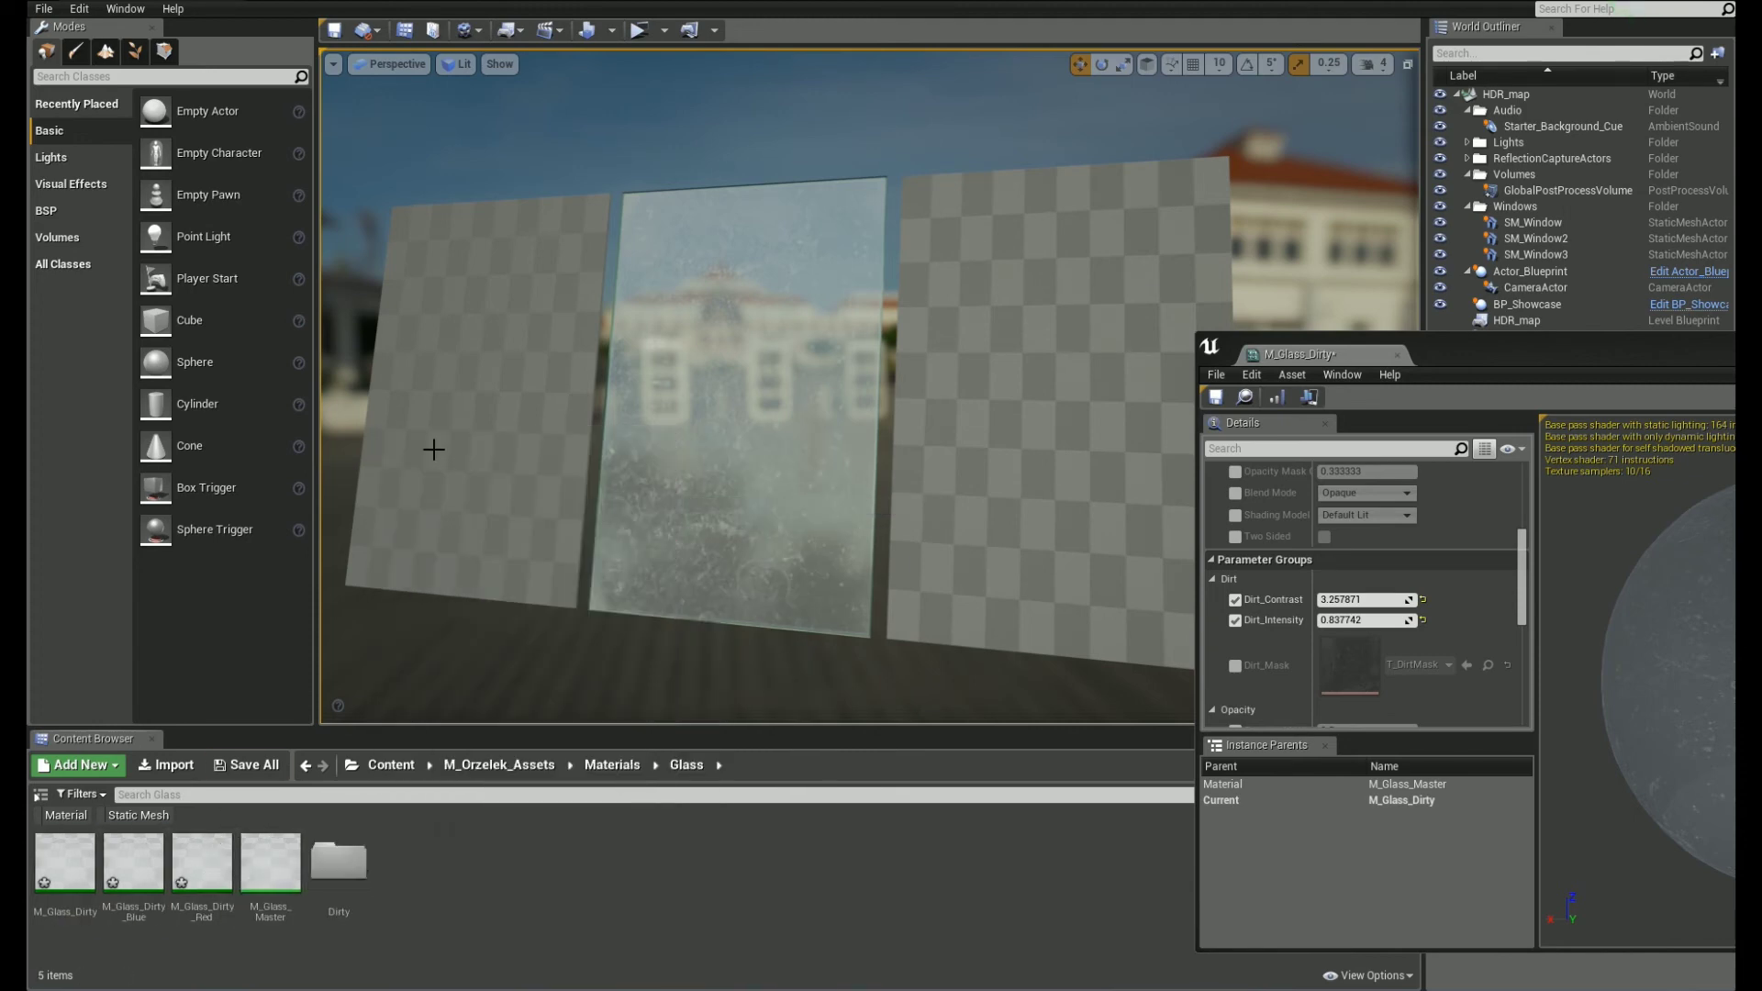
click(185, 859)
shift+click(76, 859)
drag(221, 855, 339, 856)
click(370, 895)
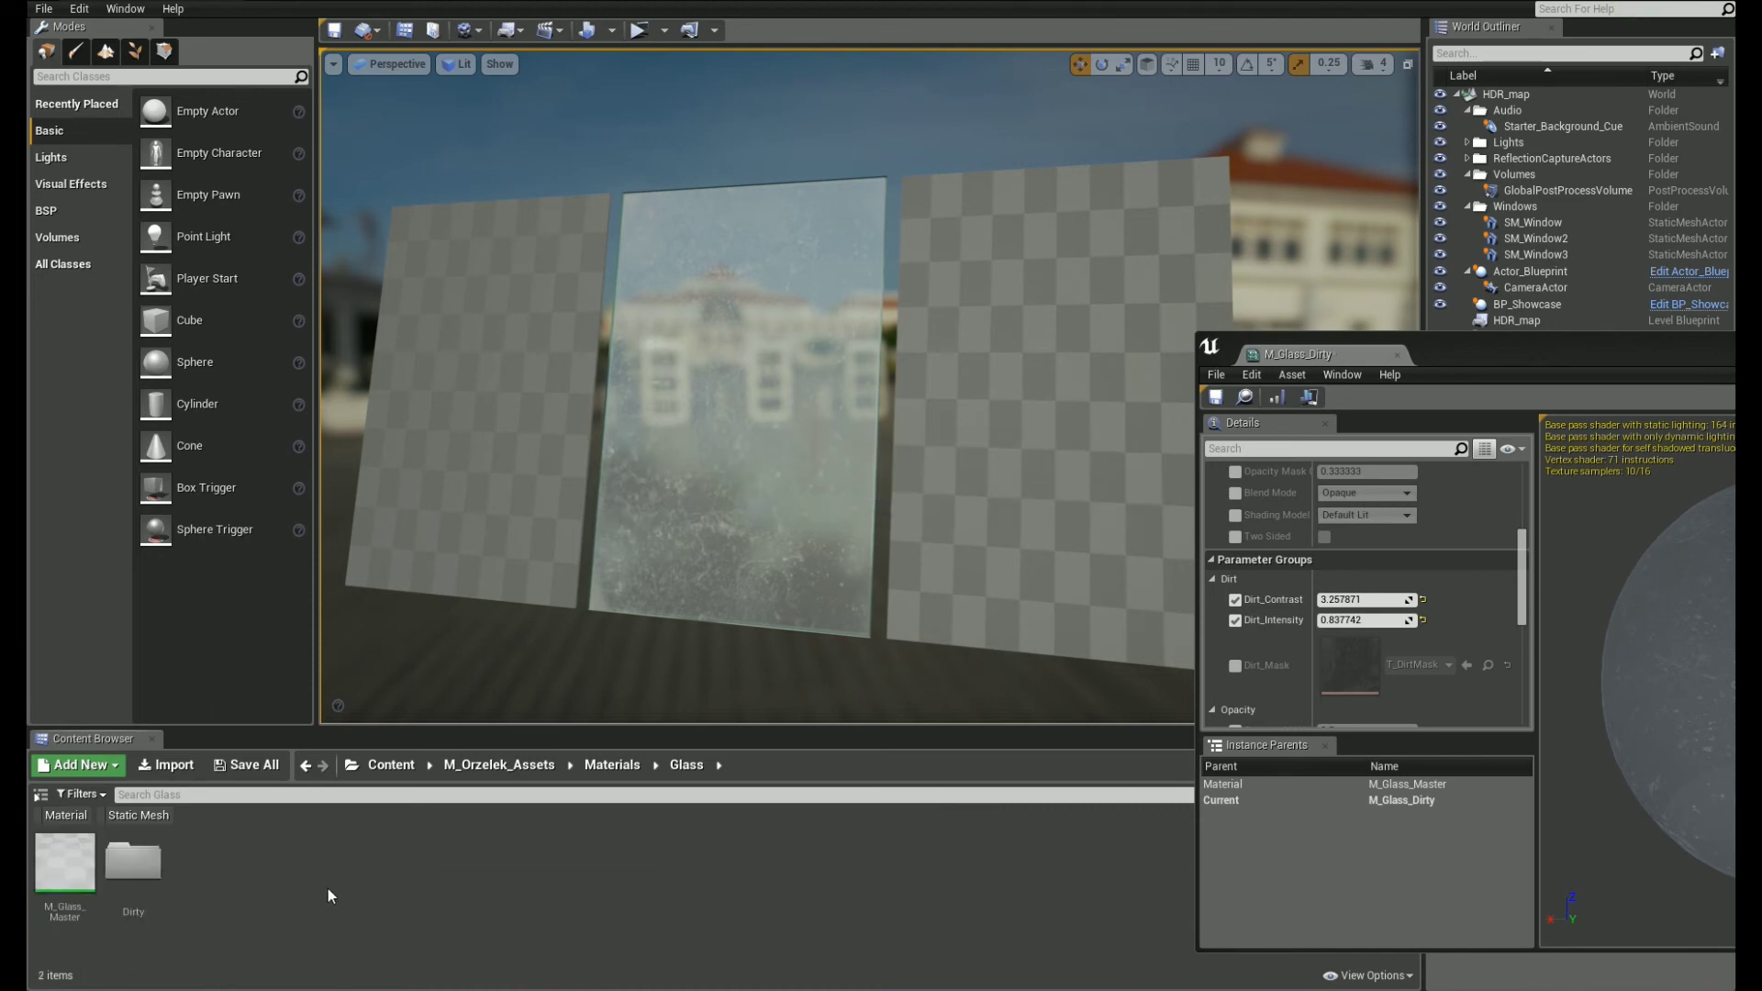
Step: Open the Dirty folder and apply M_Glass_Dirty_Red to the right window pane and M_Glass_Dirty_Blue to the left one
double_click(138, 867)
drag(202, 861, 1055, 482)
drag(133, 863, 496, 528)
Step: Open M_Glass_Dirty_Blue, filter its parameters by "colo" and override Color with the light blue 9AB7EAFF
double_click(140, 849)
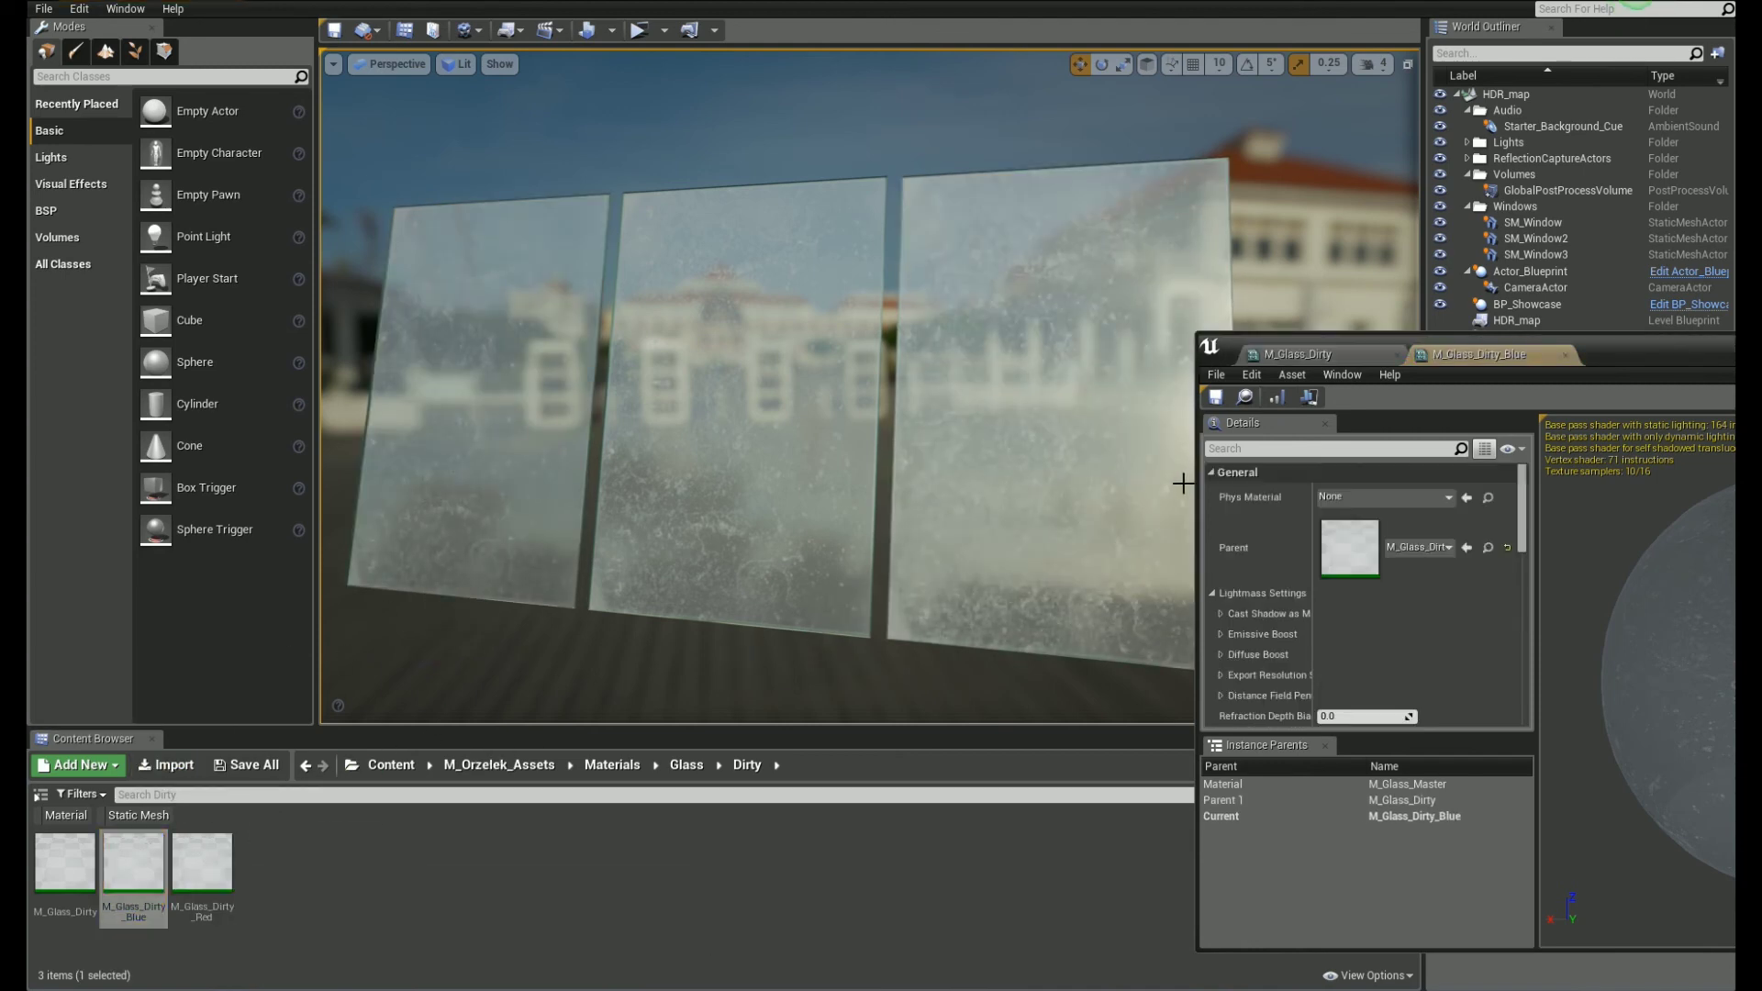
click(1270, 453)
text(colo)
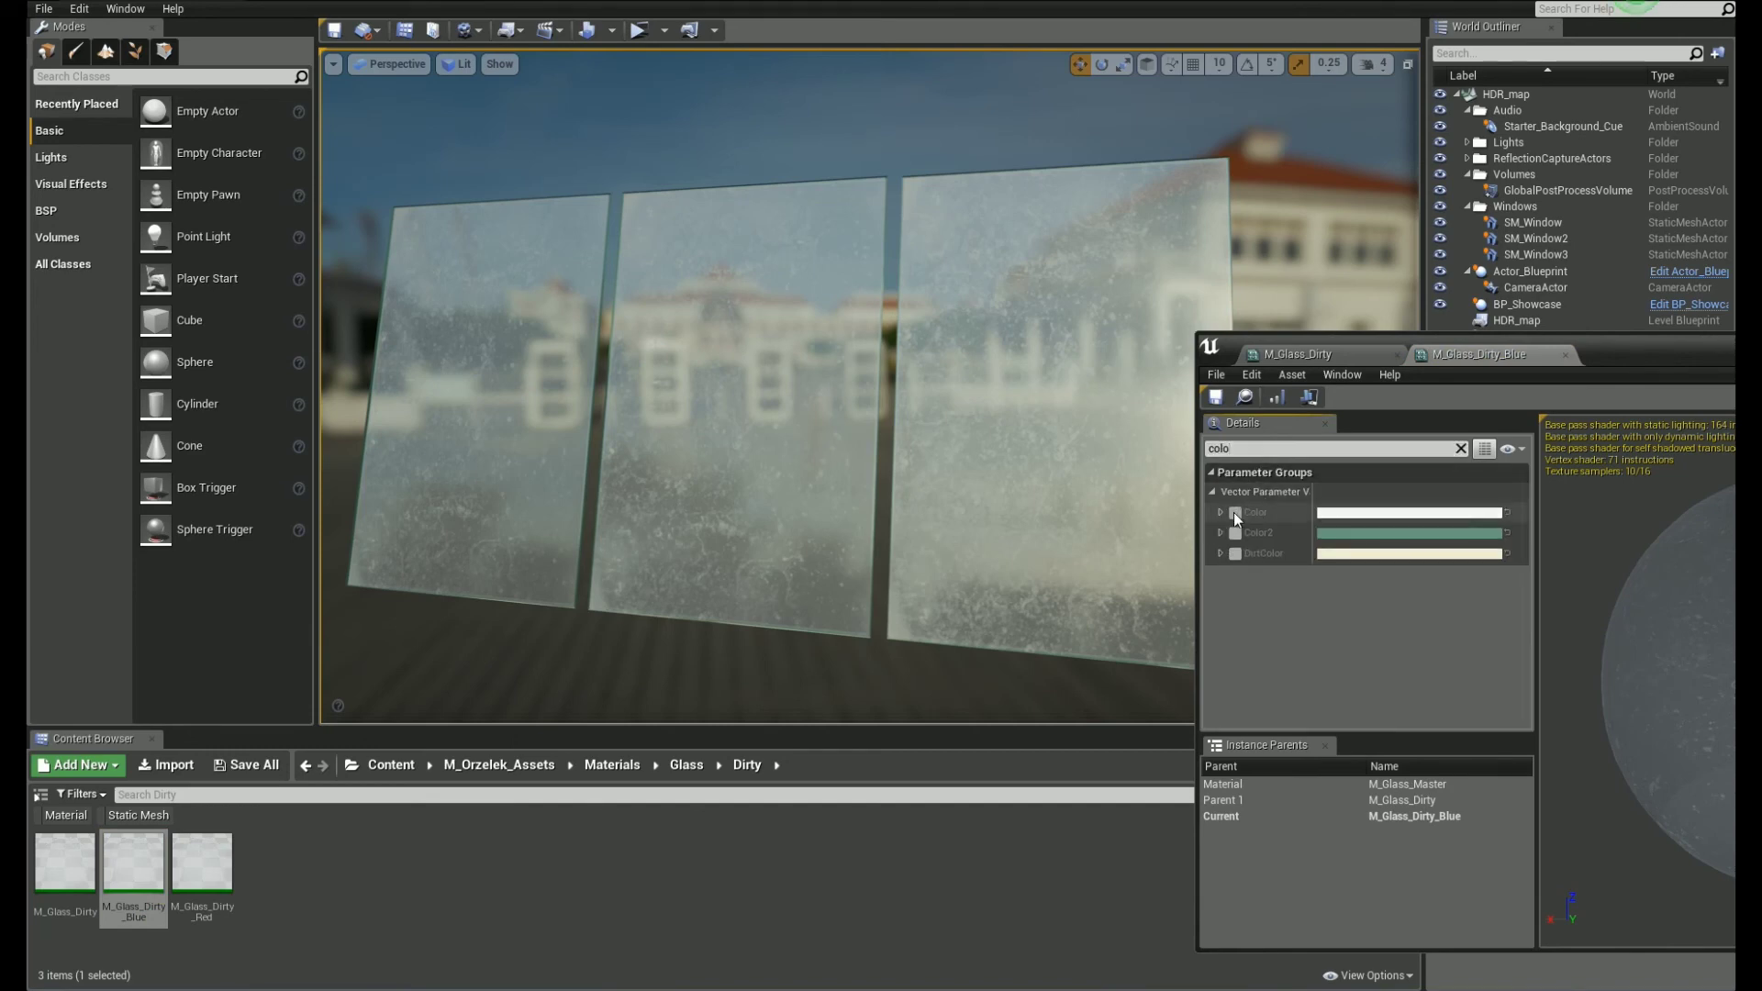
click(1235, 512)
click(1349, 512)
drag(1444, 665, 1429, 650)
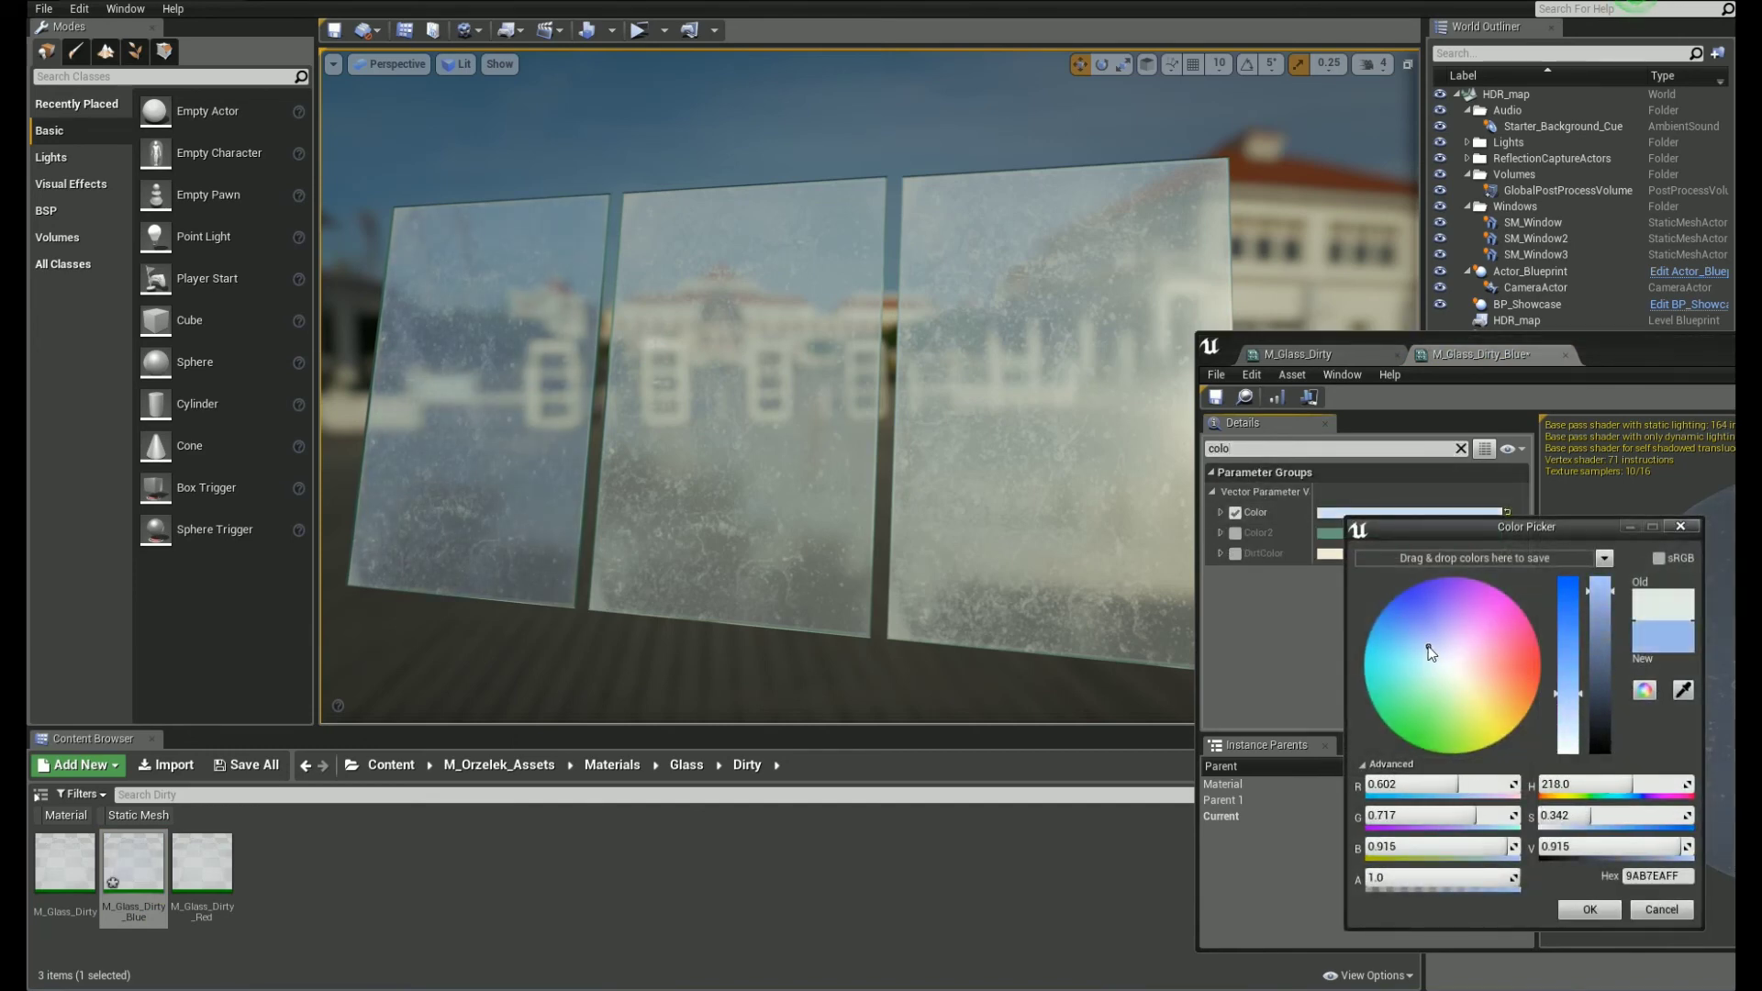
click(1590, 910)
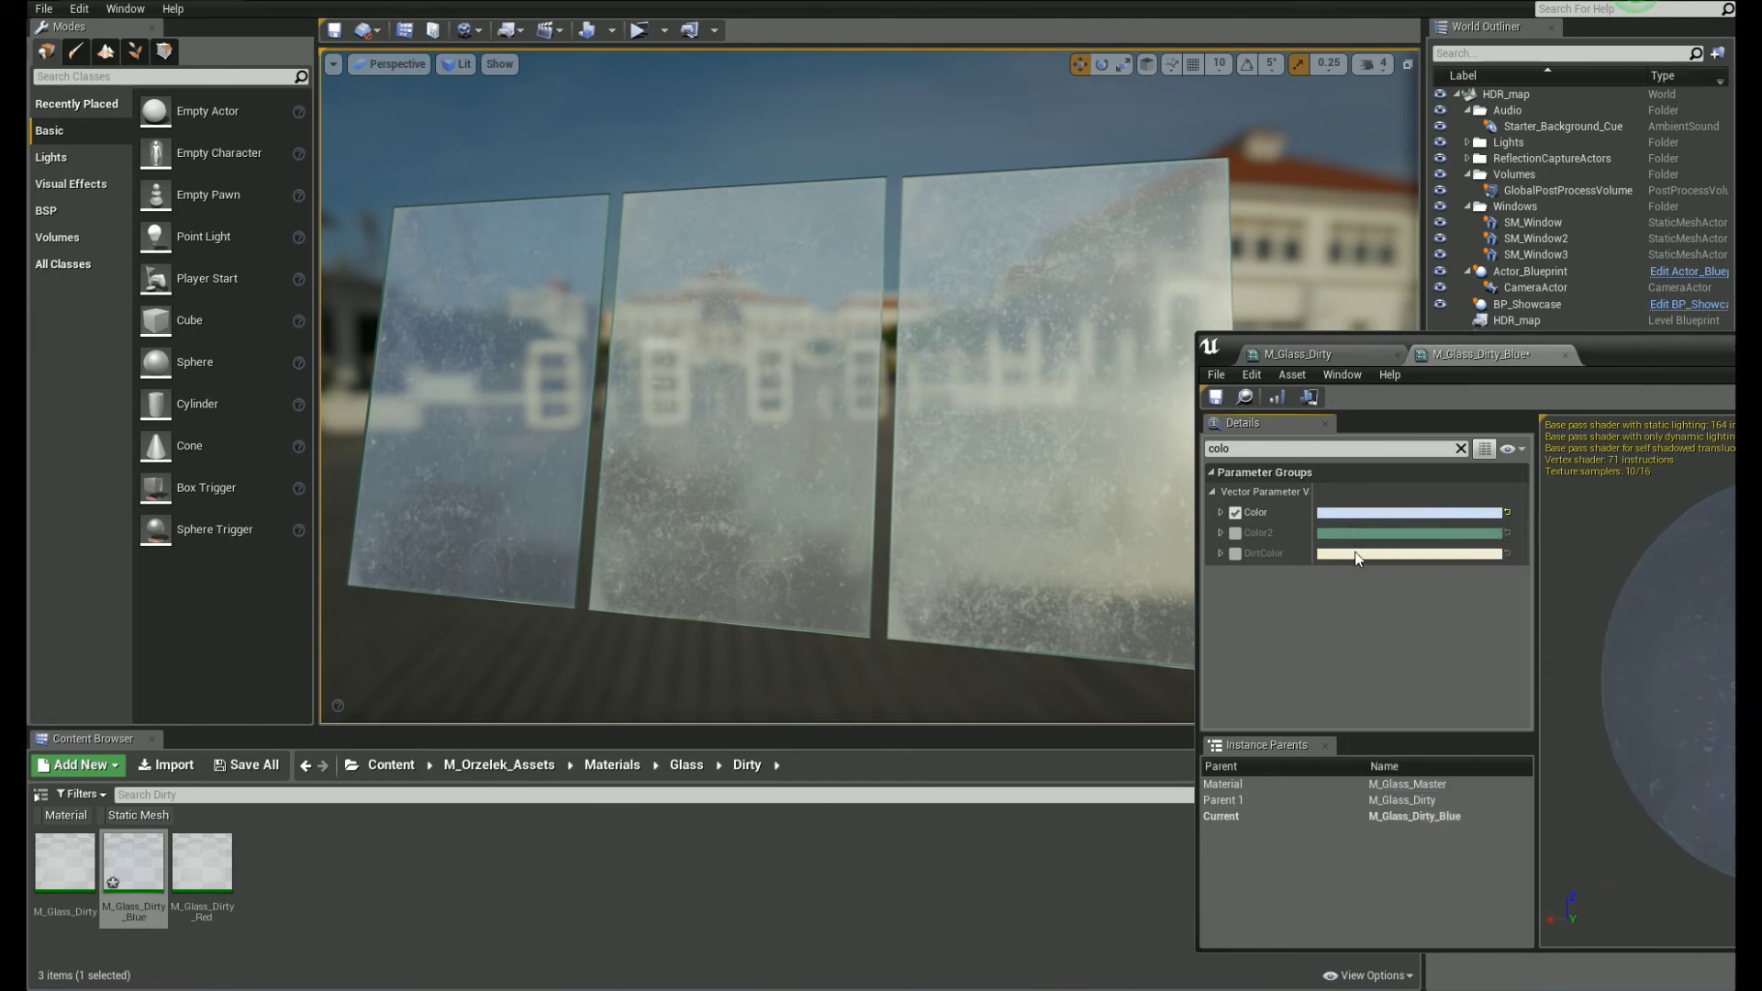
Step: Override Color2 of M_Glass_Dirty_Blue with a more saturated blue and inspect the tinted pane in the level
click(1237, 533)
click(1335, 534)
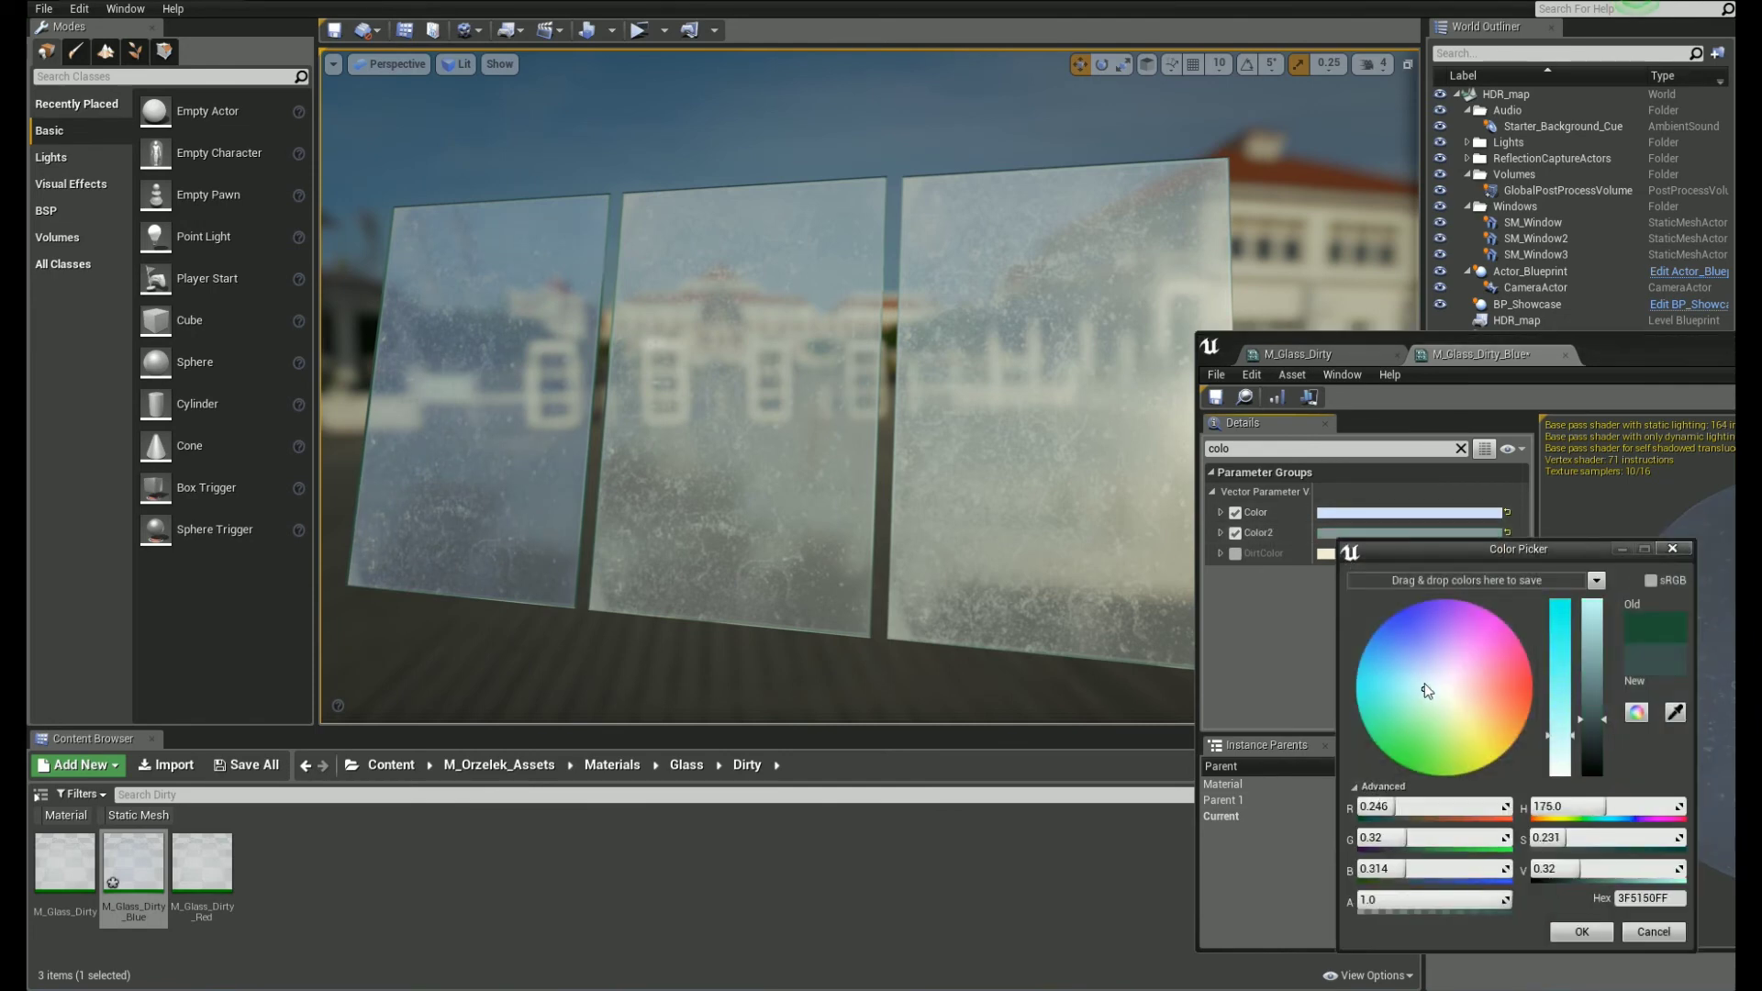
click(1419, 658)
drag(1419, 657, 1416, 658)
drag(1563, 679, 1562, 657)
click(1580, 936)
right_drag(1078, 539, 1046, 602)
drag(1055, 486, 779, 389)
Step: Open M_Glass_Dirty_Red, filter its parameters by "col" and override Color with a light salmon red
double_click(202, 863)
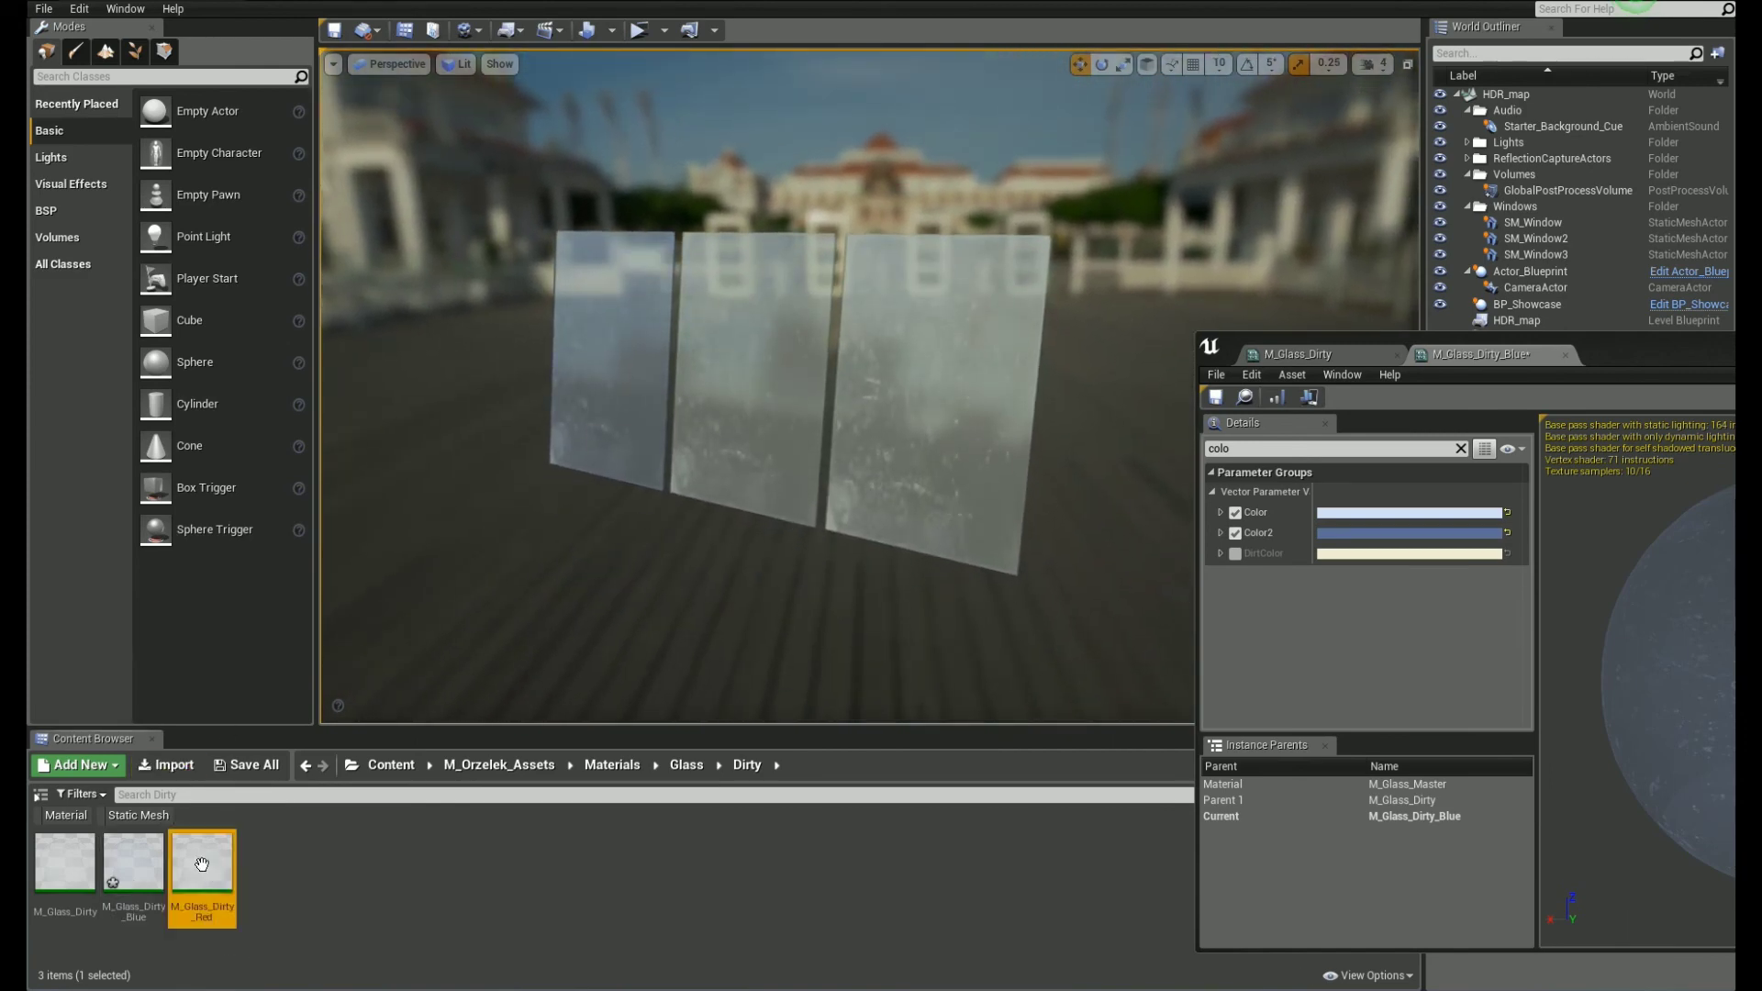
click(1322, 448)
text(col)
click(1235, 512)
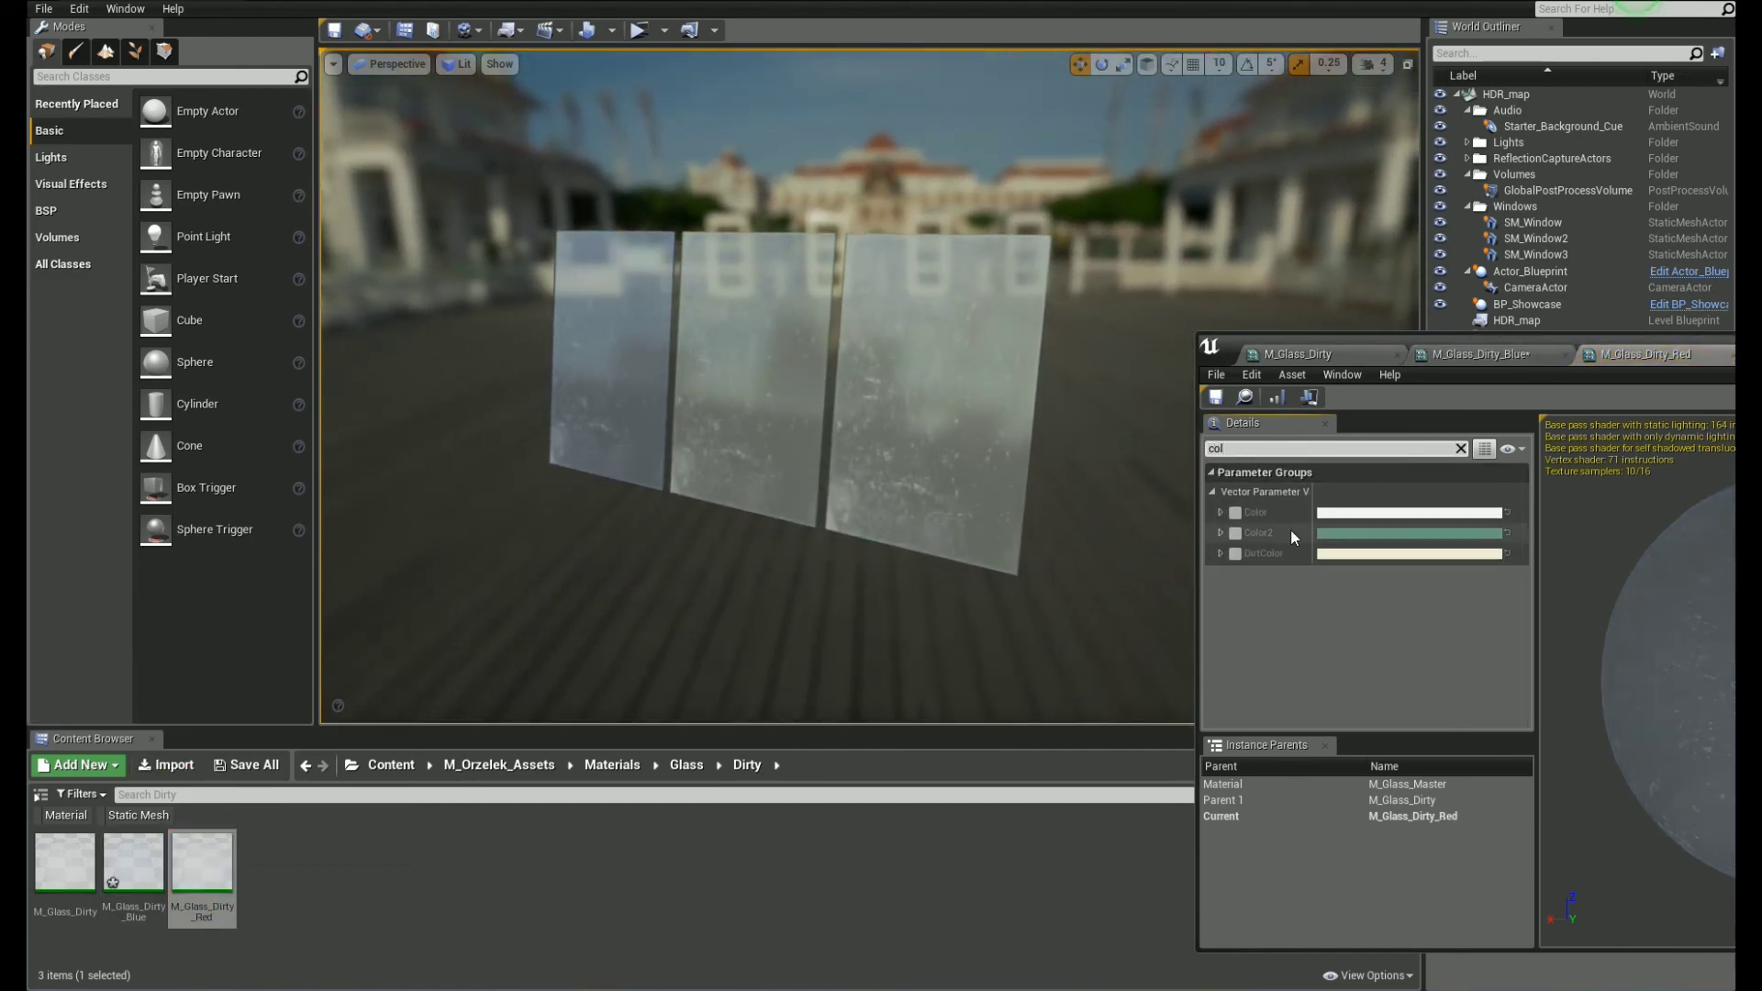
click(1342, 513)
click(1488, 669)
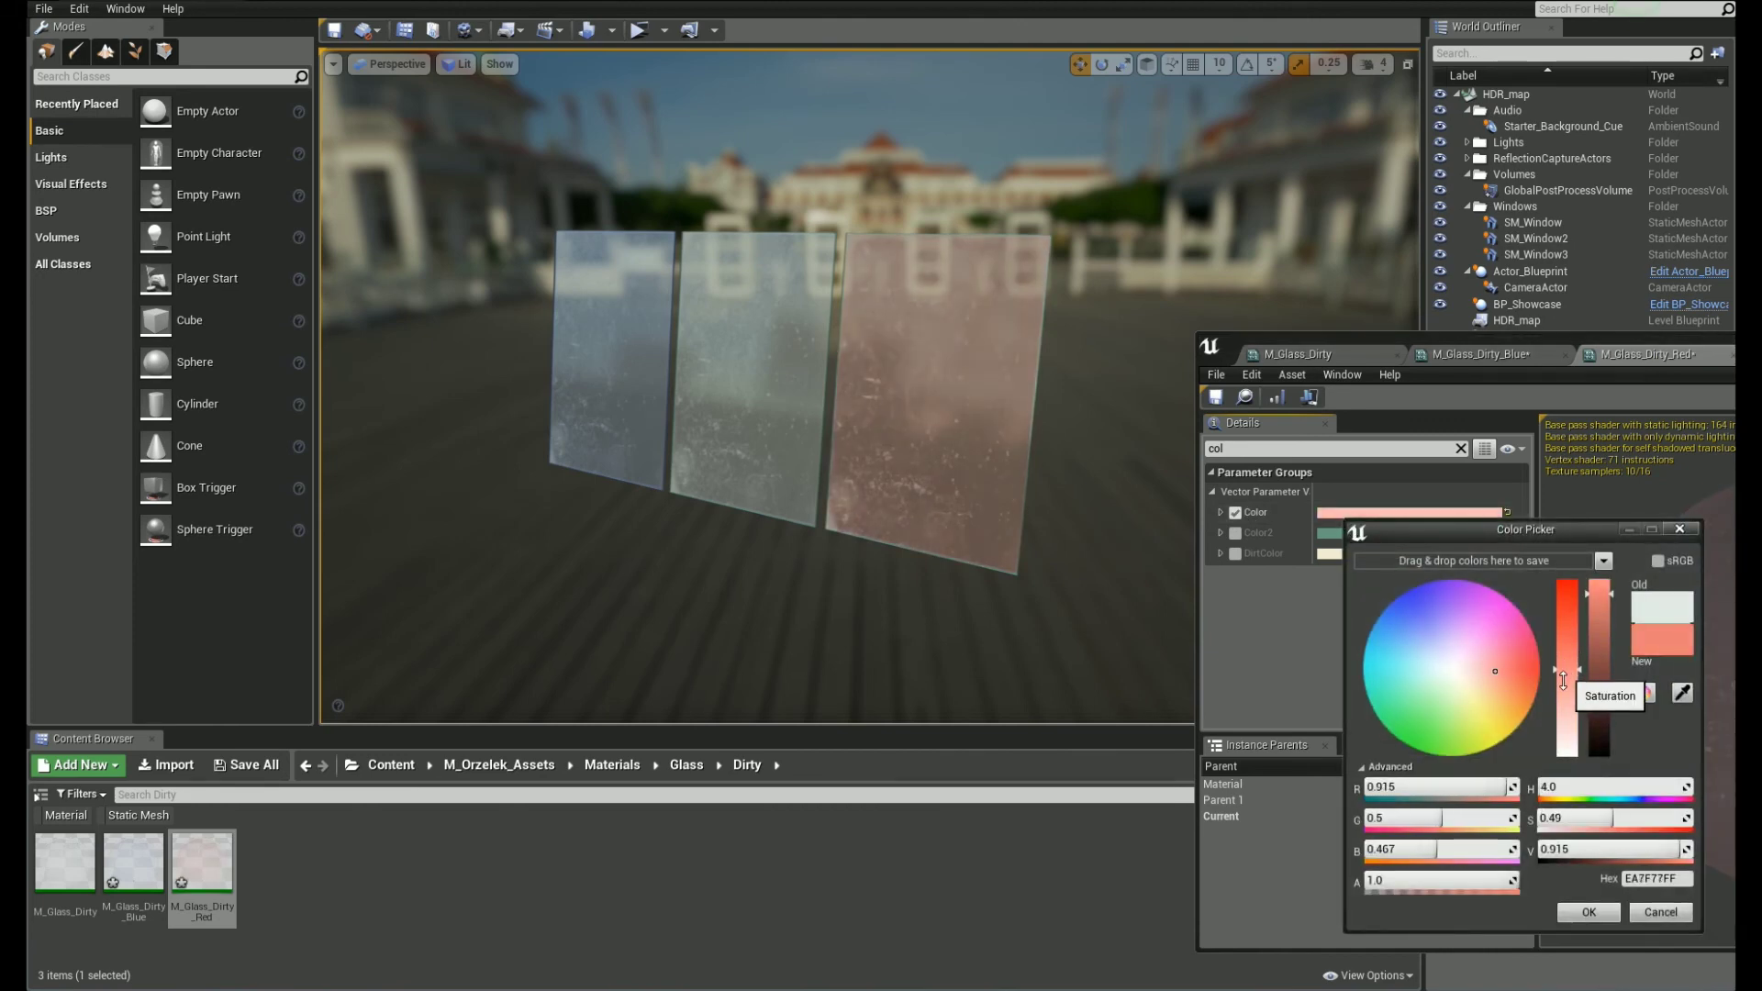
click(1588, 913)
Step: Override Color2 of M_Glass_Dirty_Red with a darker muted red and inspect the tinted panes in the level
click(1235, 533)
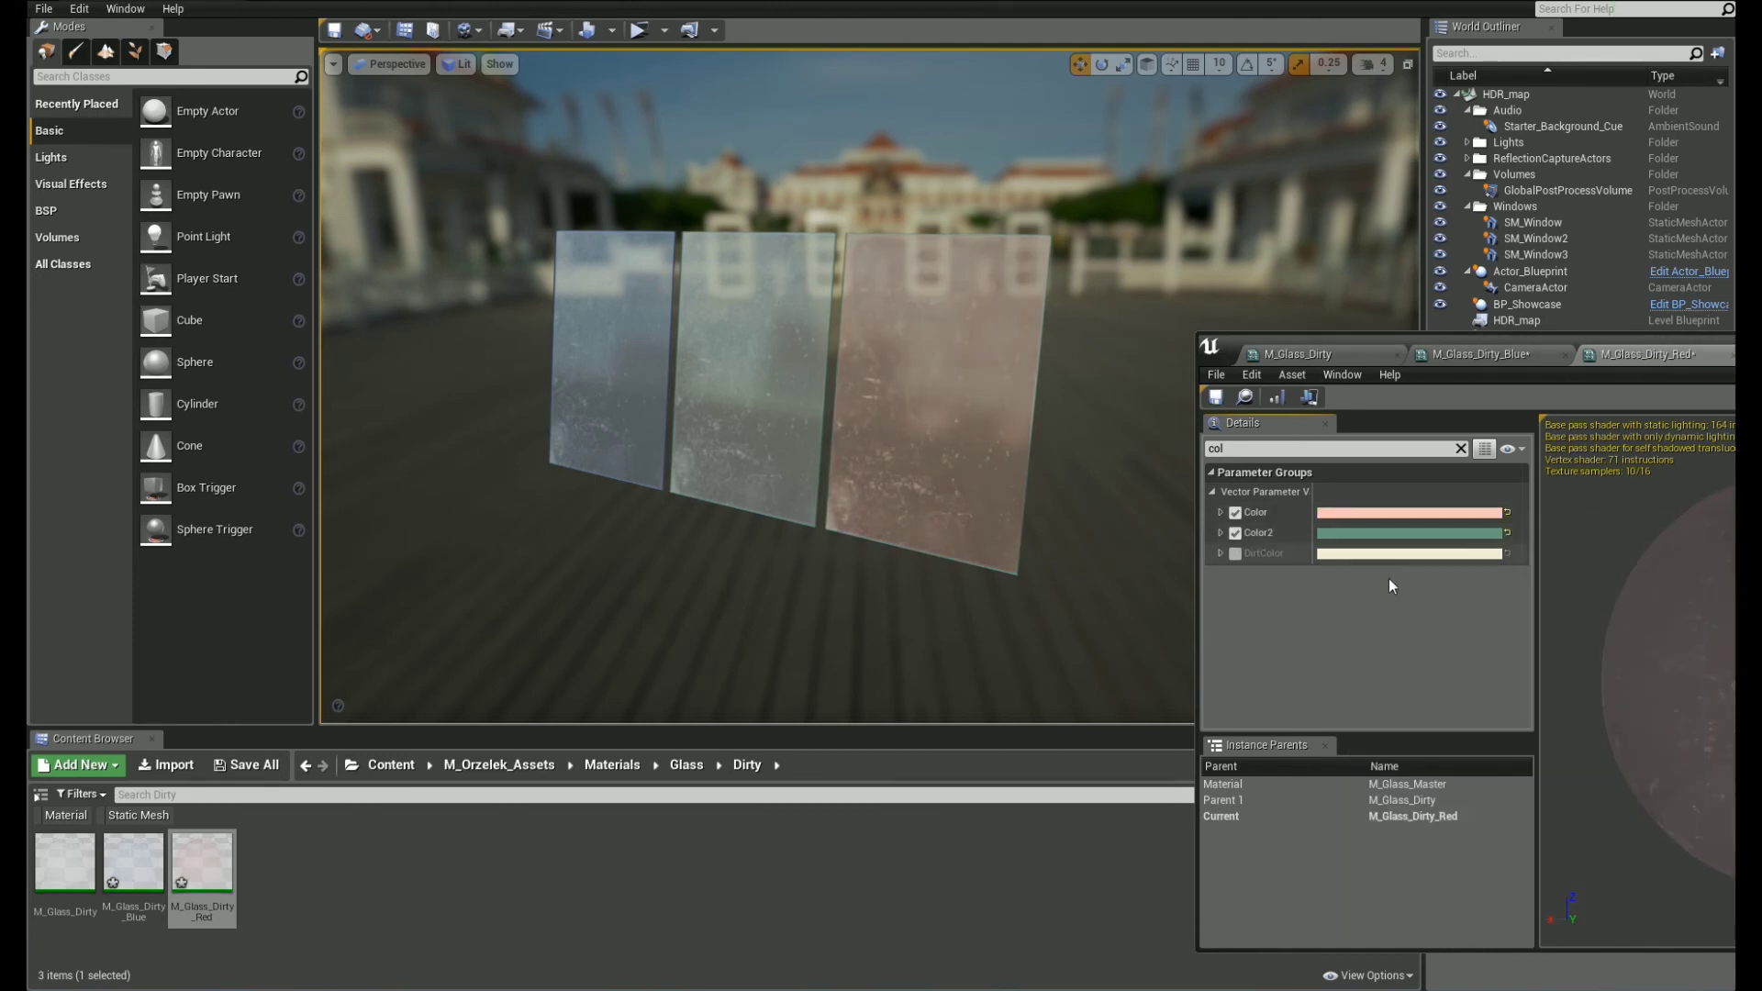
click(1346, 542)
drag(1524, 690, 1513, 686)
click(1589, 934)
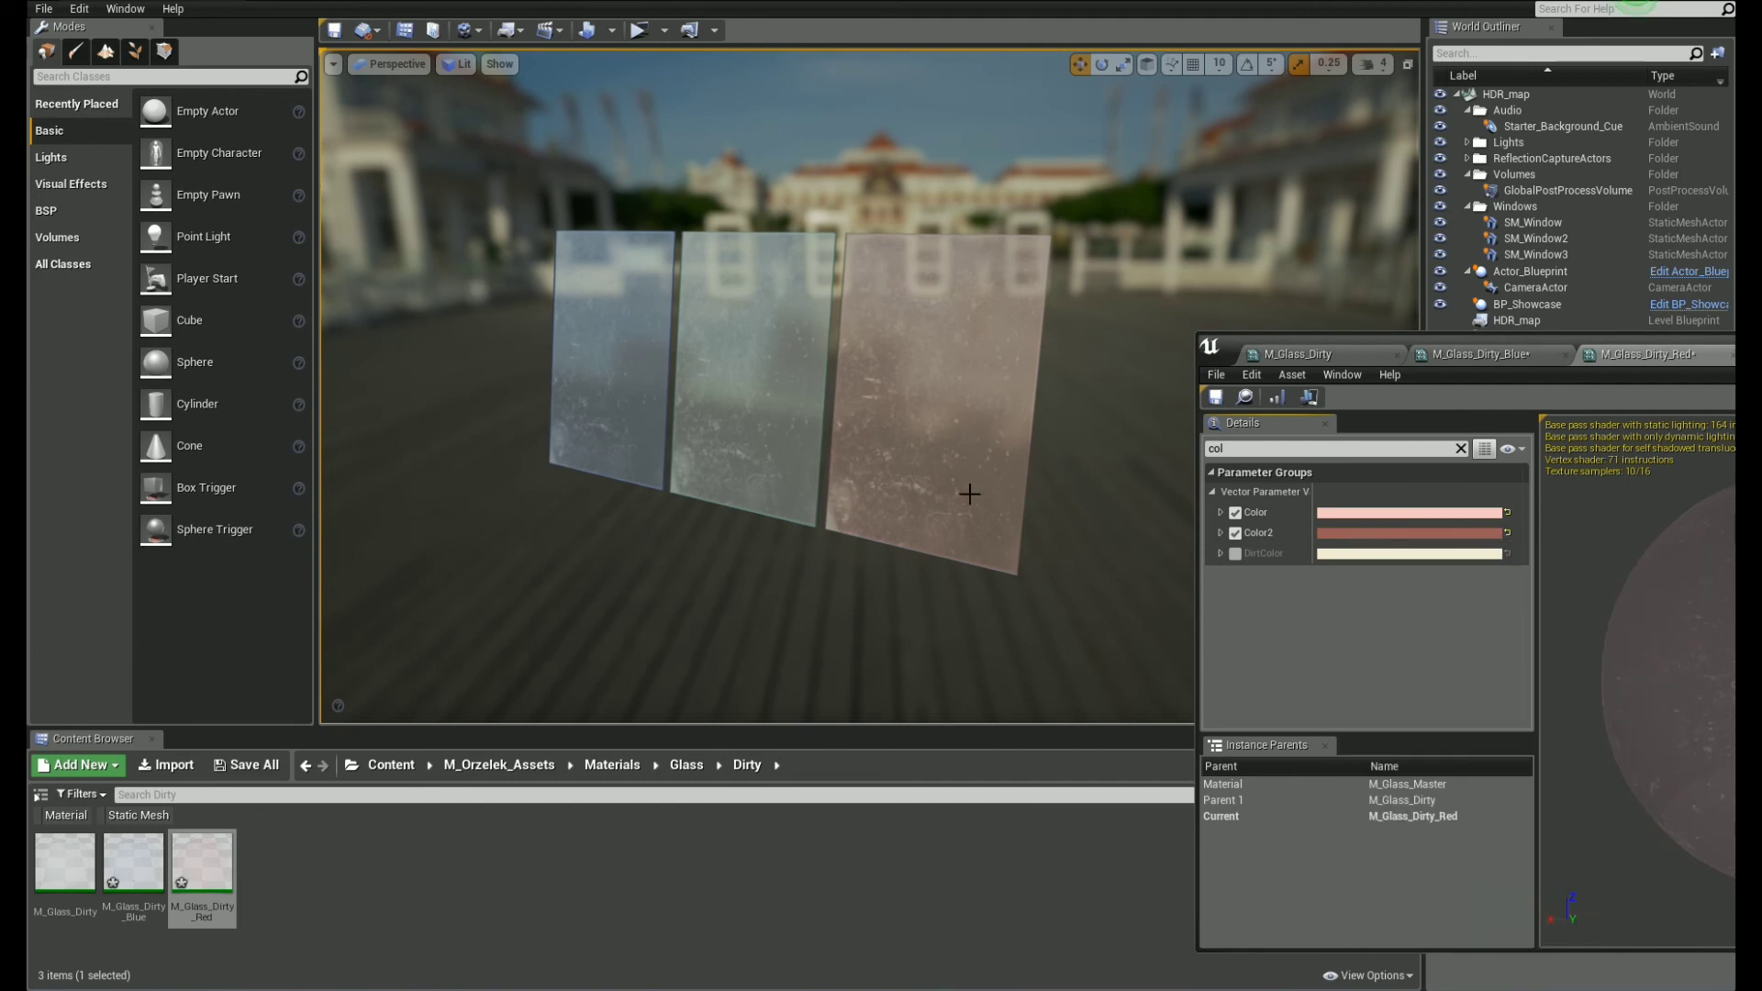
right_drag(967, 492, 1175, 393)
key(a)
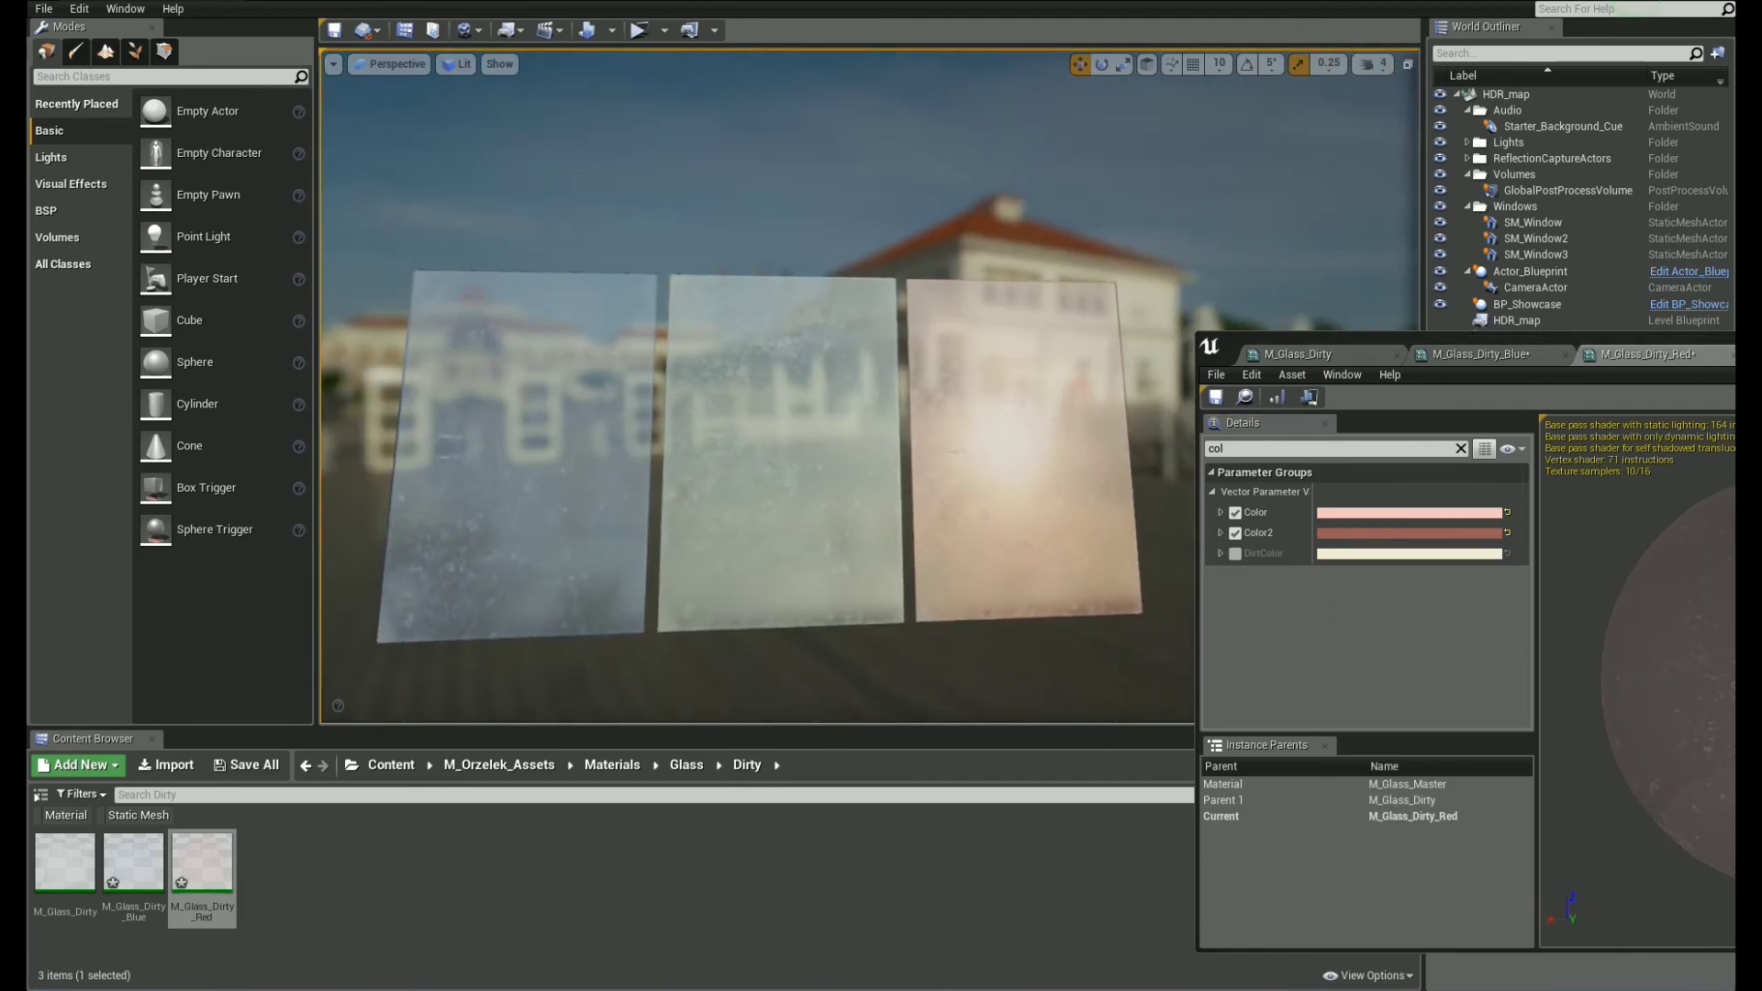
Step: Bring up the parent M_Glass_Dirty's parameters and review the master material in Glass and the parent and child instances in Dirty
click(1338, 351)
key(a)
right_drag(607, 419, 643, 413)
click(686, 765)
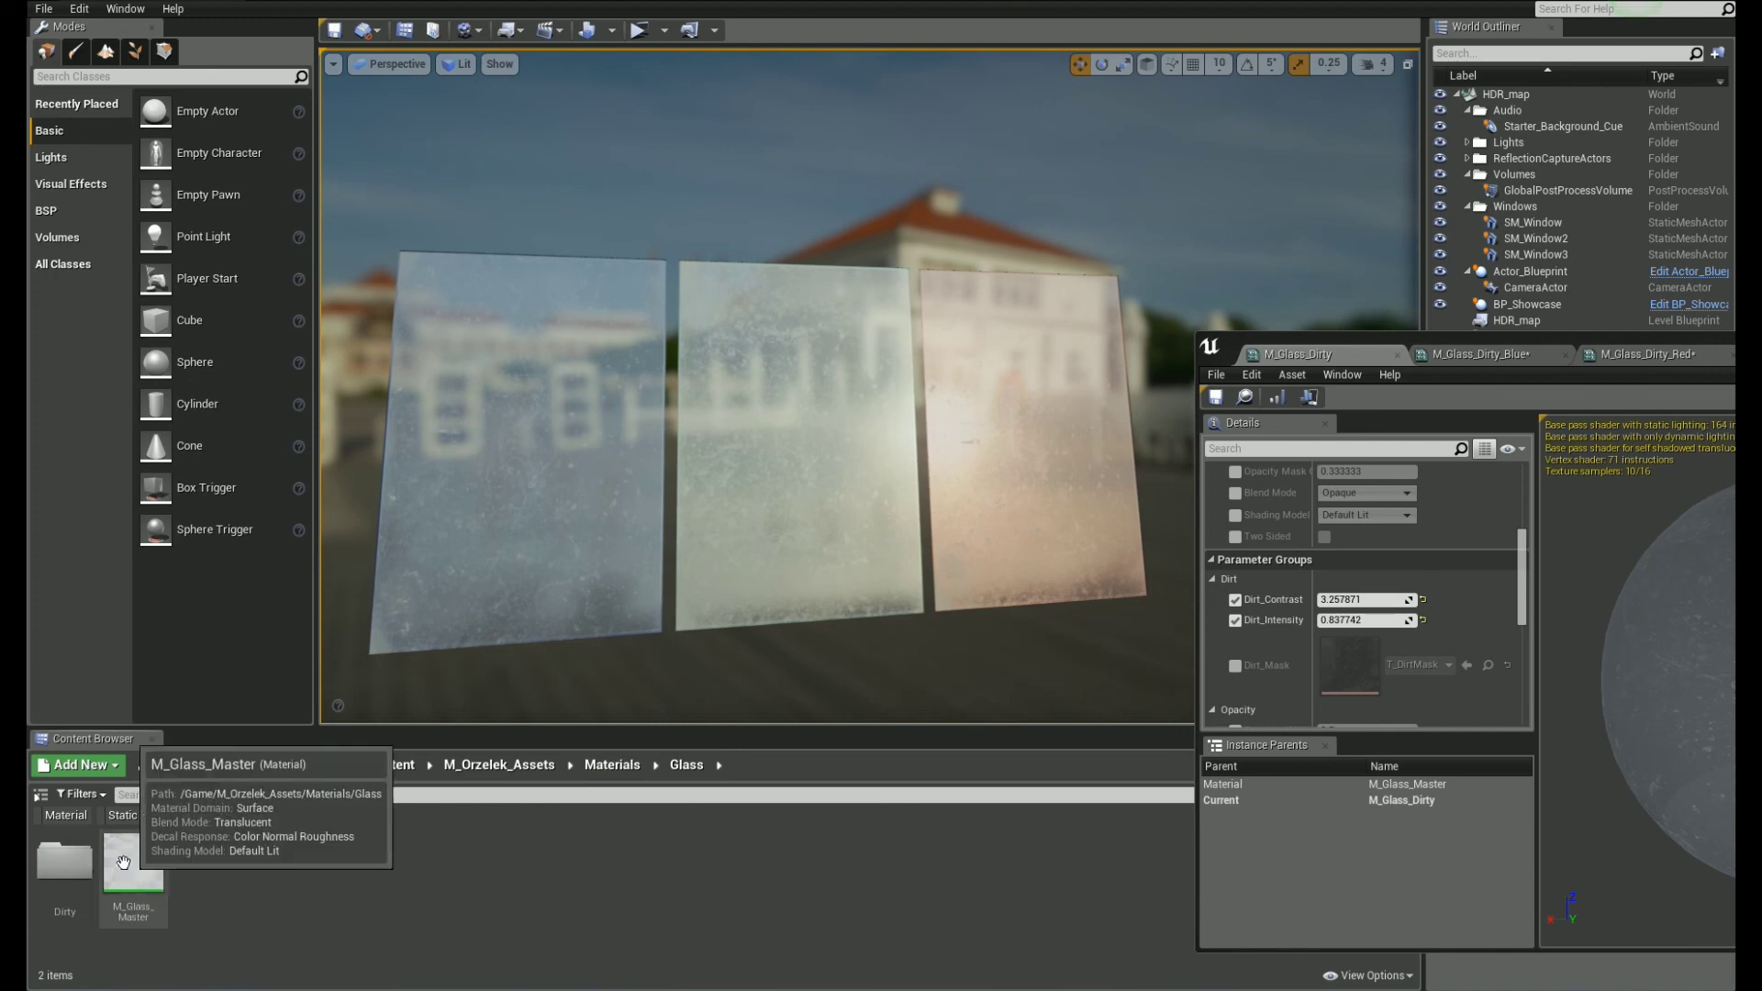
double_click(72, 863)
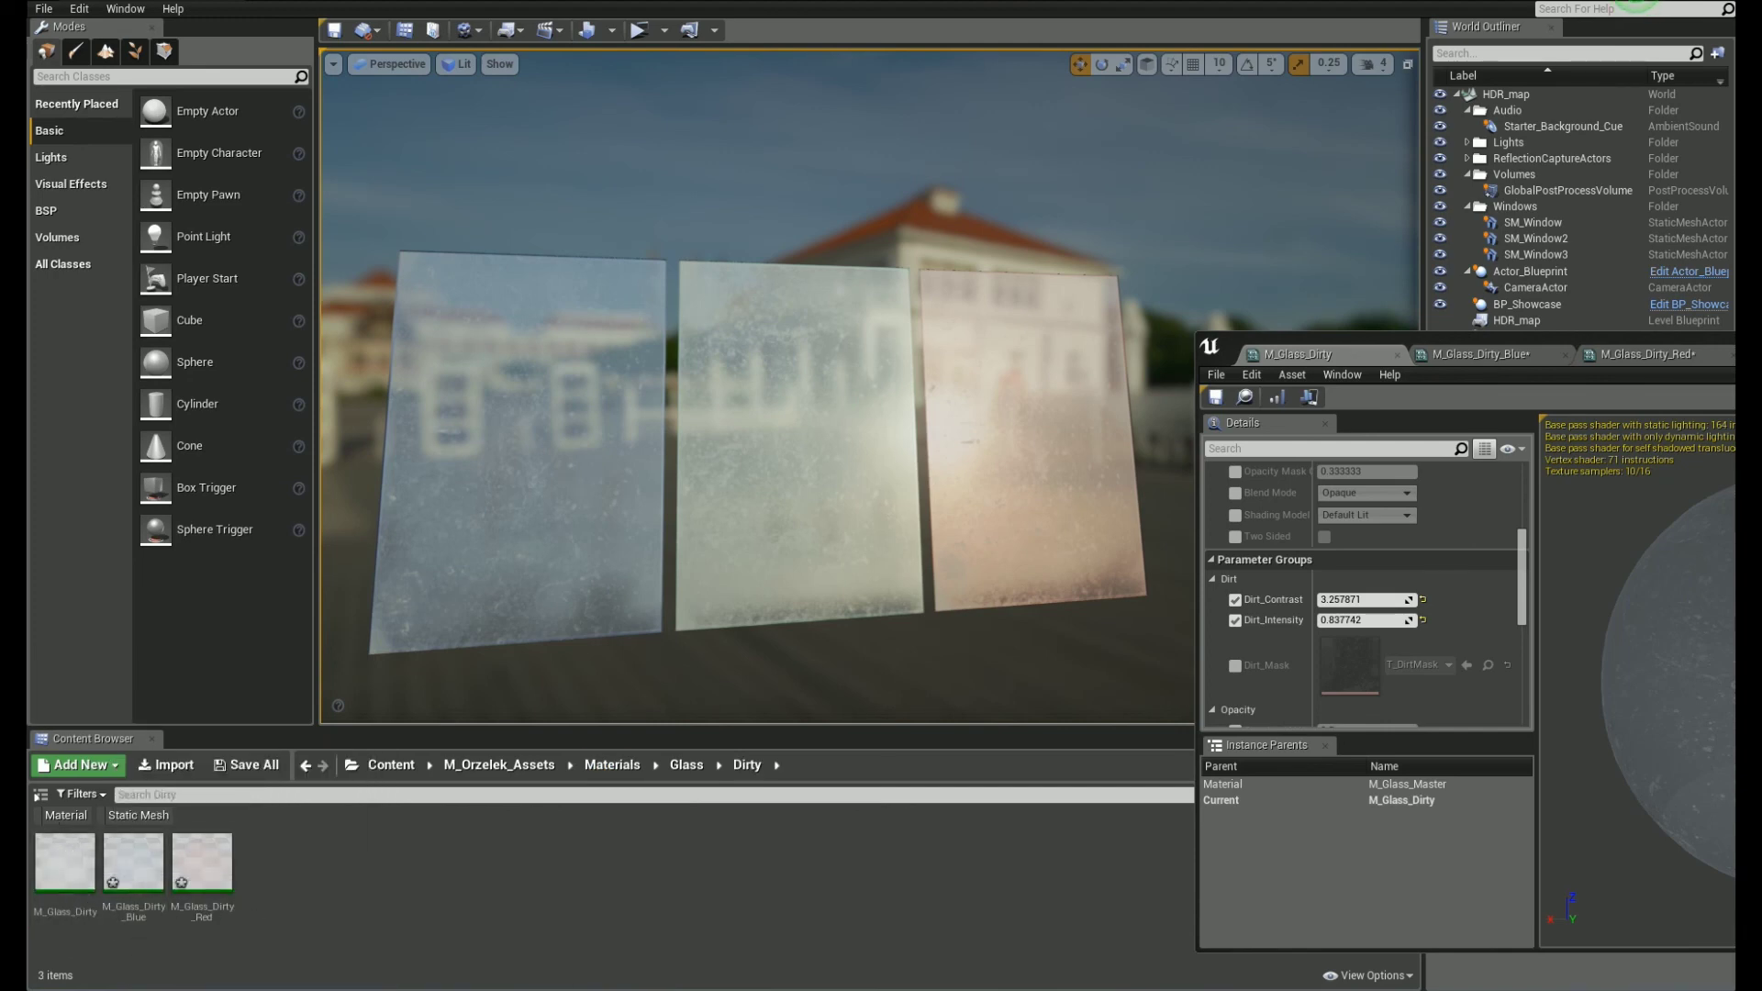
mouse_move(619, 466)
right_down()
mouse_move(583, 471)
mouse_move(620, 465)
right_up()
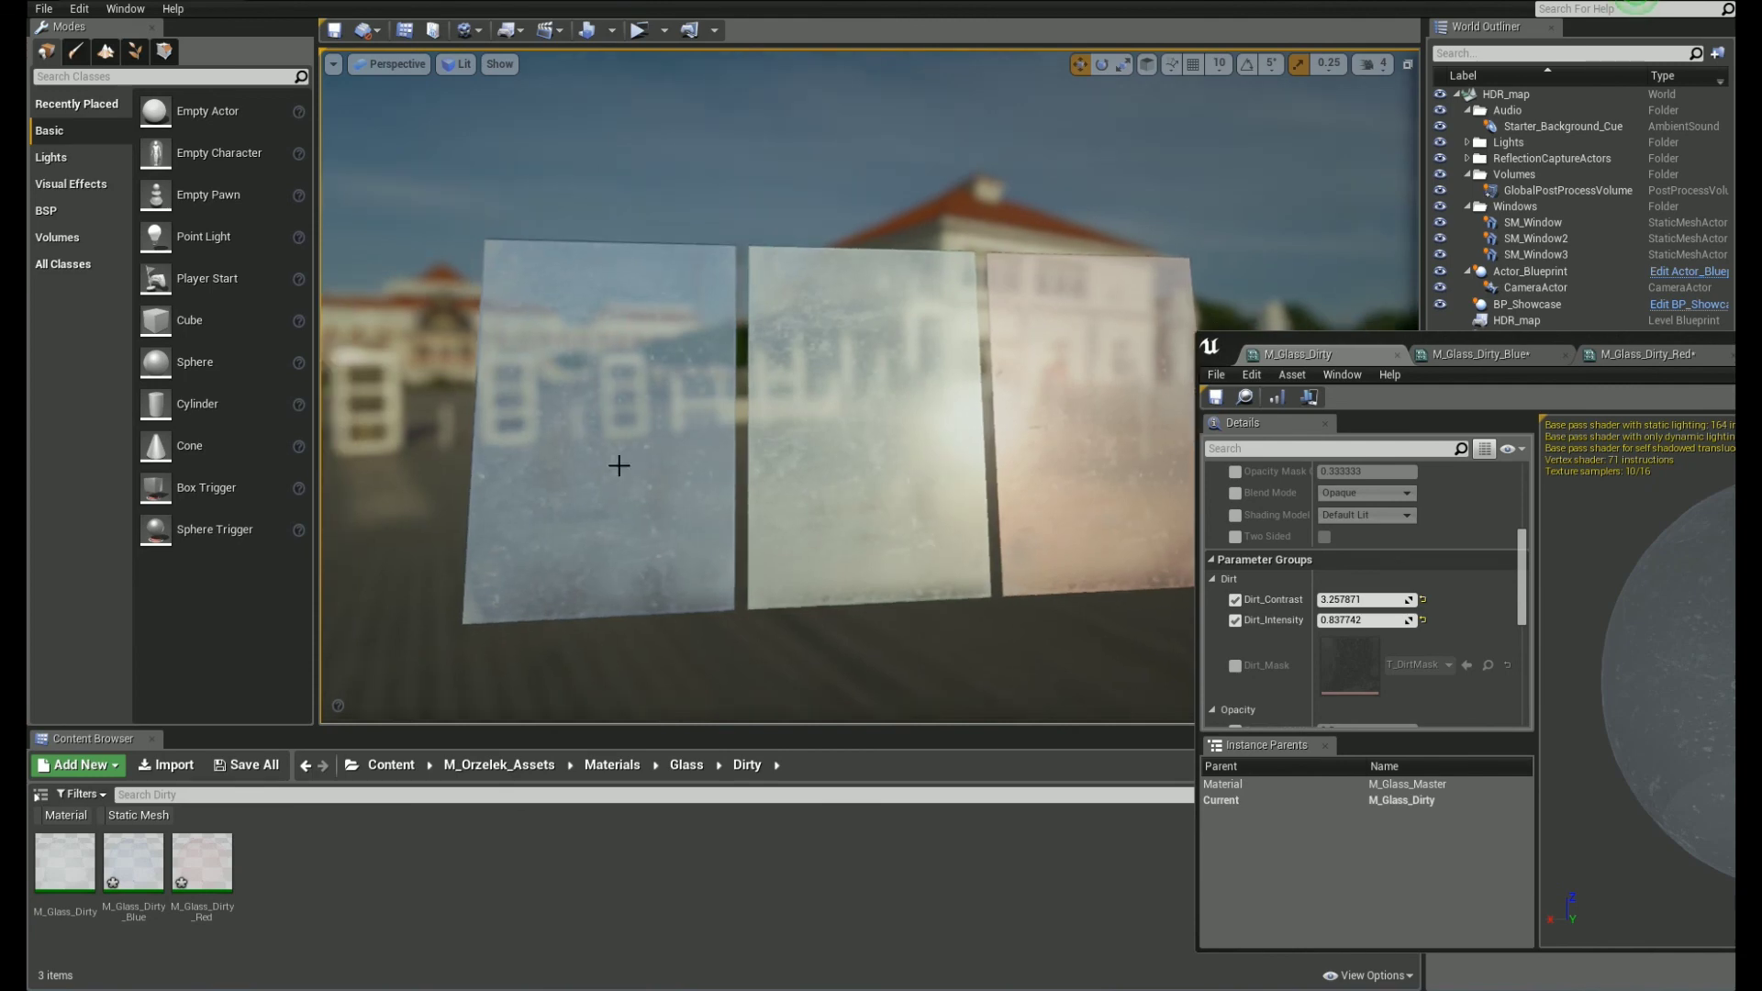
click(202, 861)
ctrl+click(142, 857)
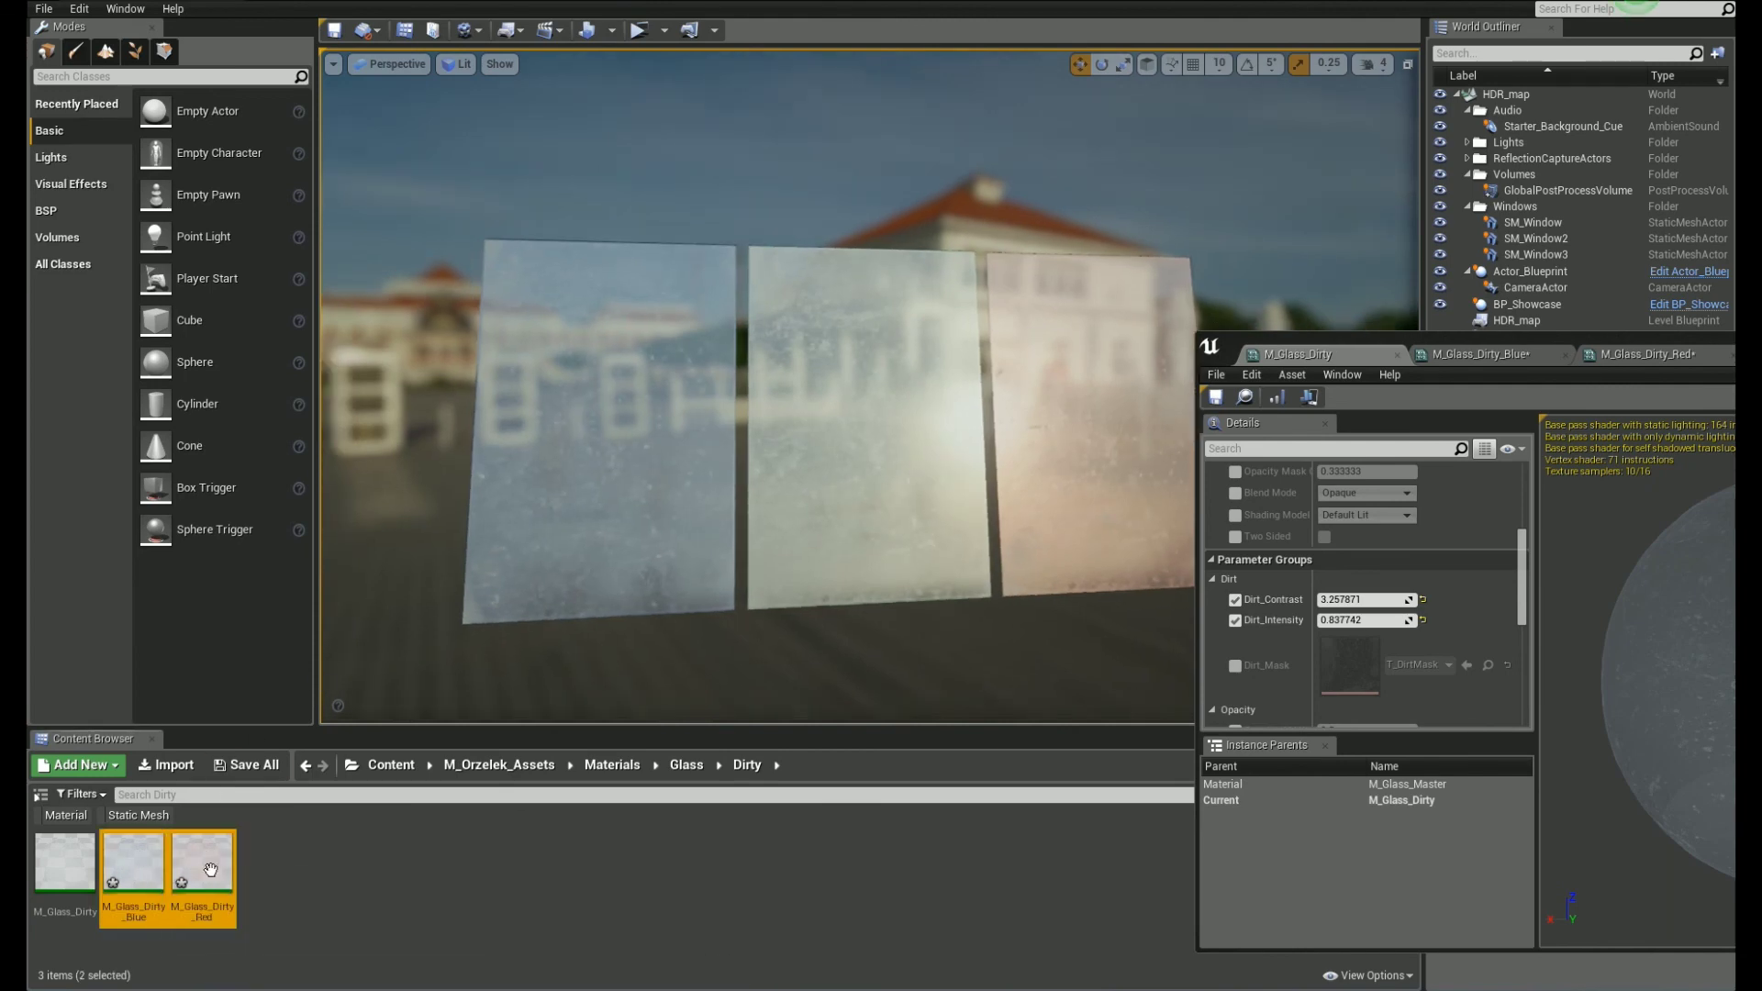
click(61, 859)
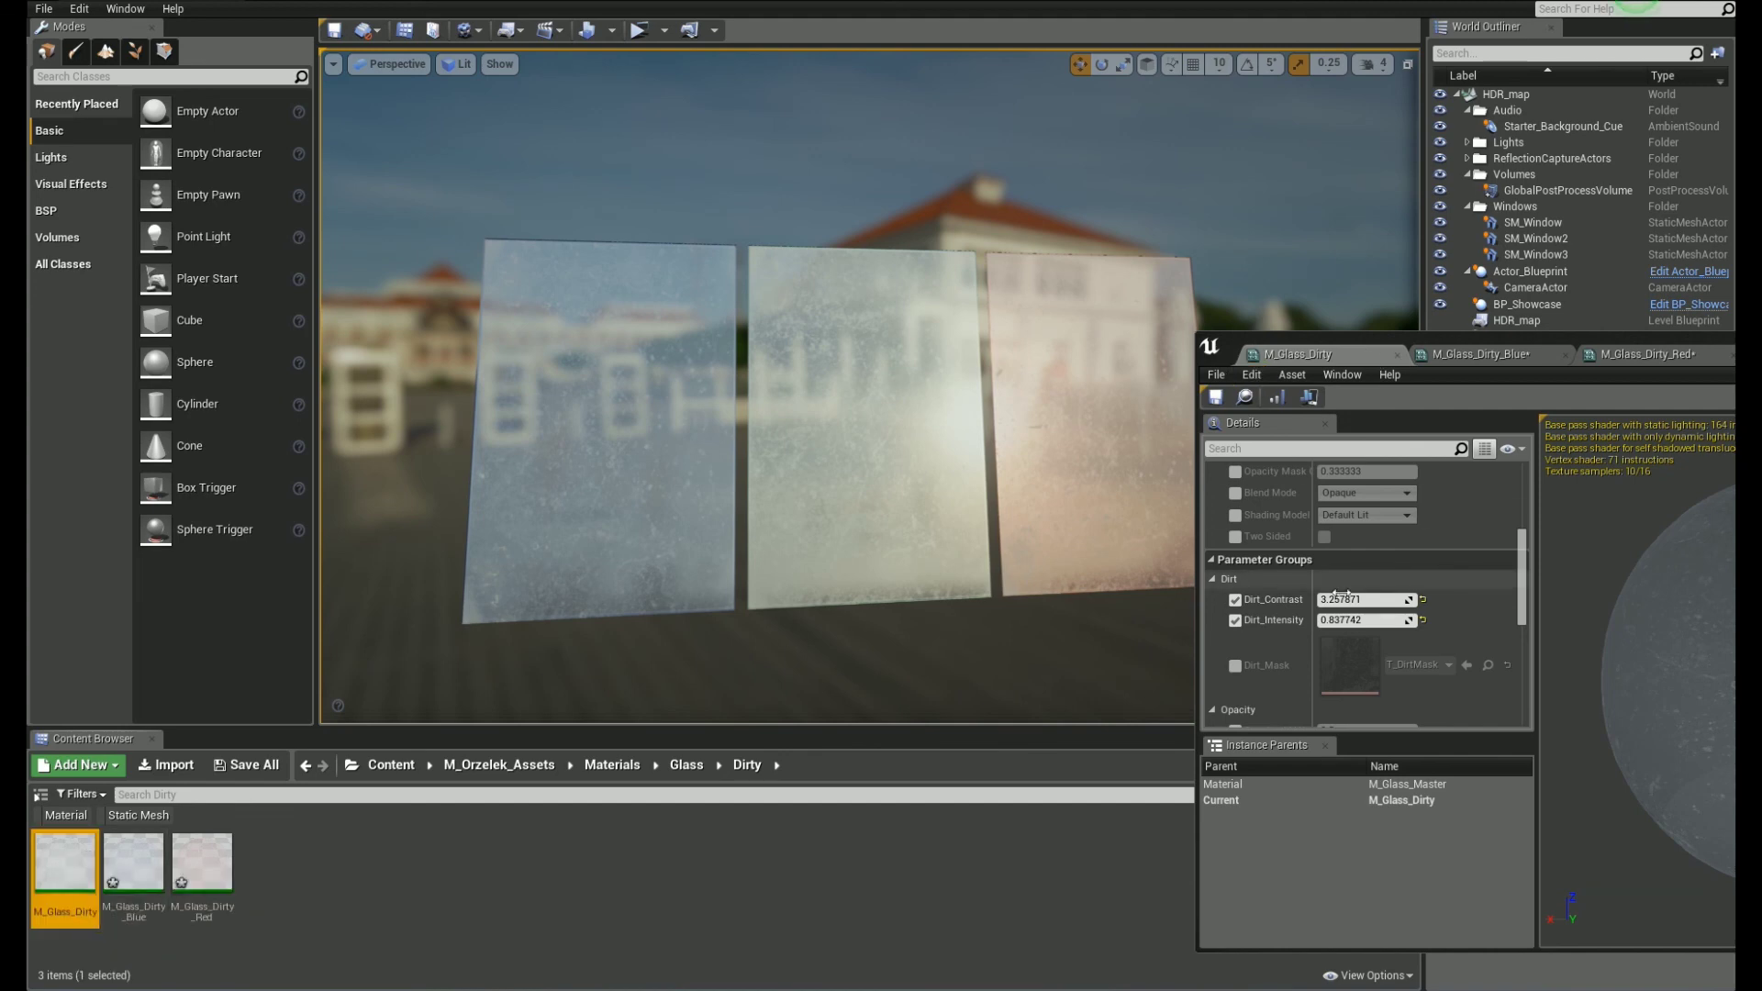
Step: Try Dirt_Intensity on M_Glass_Dirty at about 0.56 and about 0.91, viewing the dirt on all three panes
drag(1346, 620, 1341, 622)
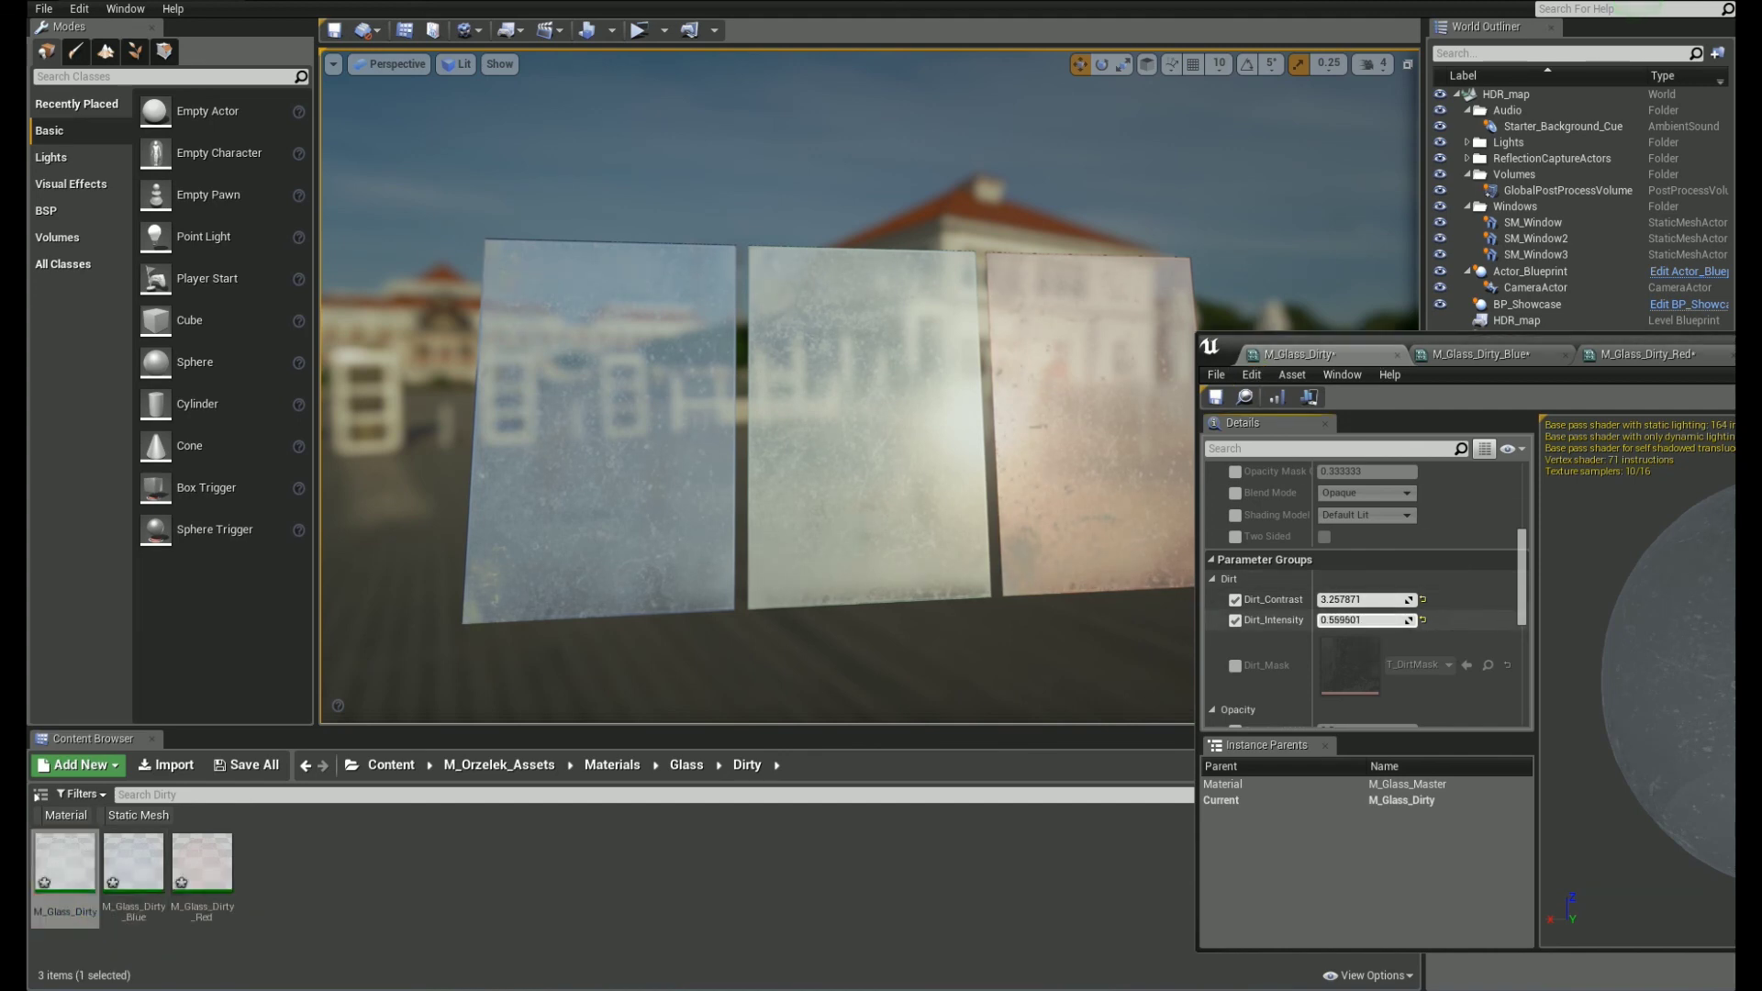
alt+drag(1020, 551, 1138, 624)
right_drag(918, 413, 918, 413)
drag(1358, 621, 1379, 620)
Step: Set M_Glass_Dirty's Dirt_Contrast to 1 and its Dirt_Intensity to about 0.30
click(1336, 597)
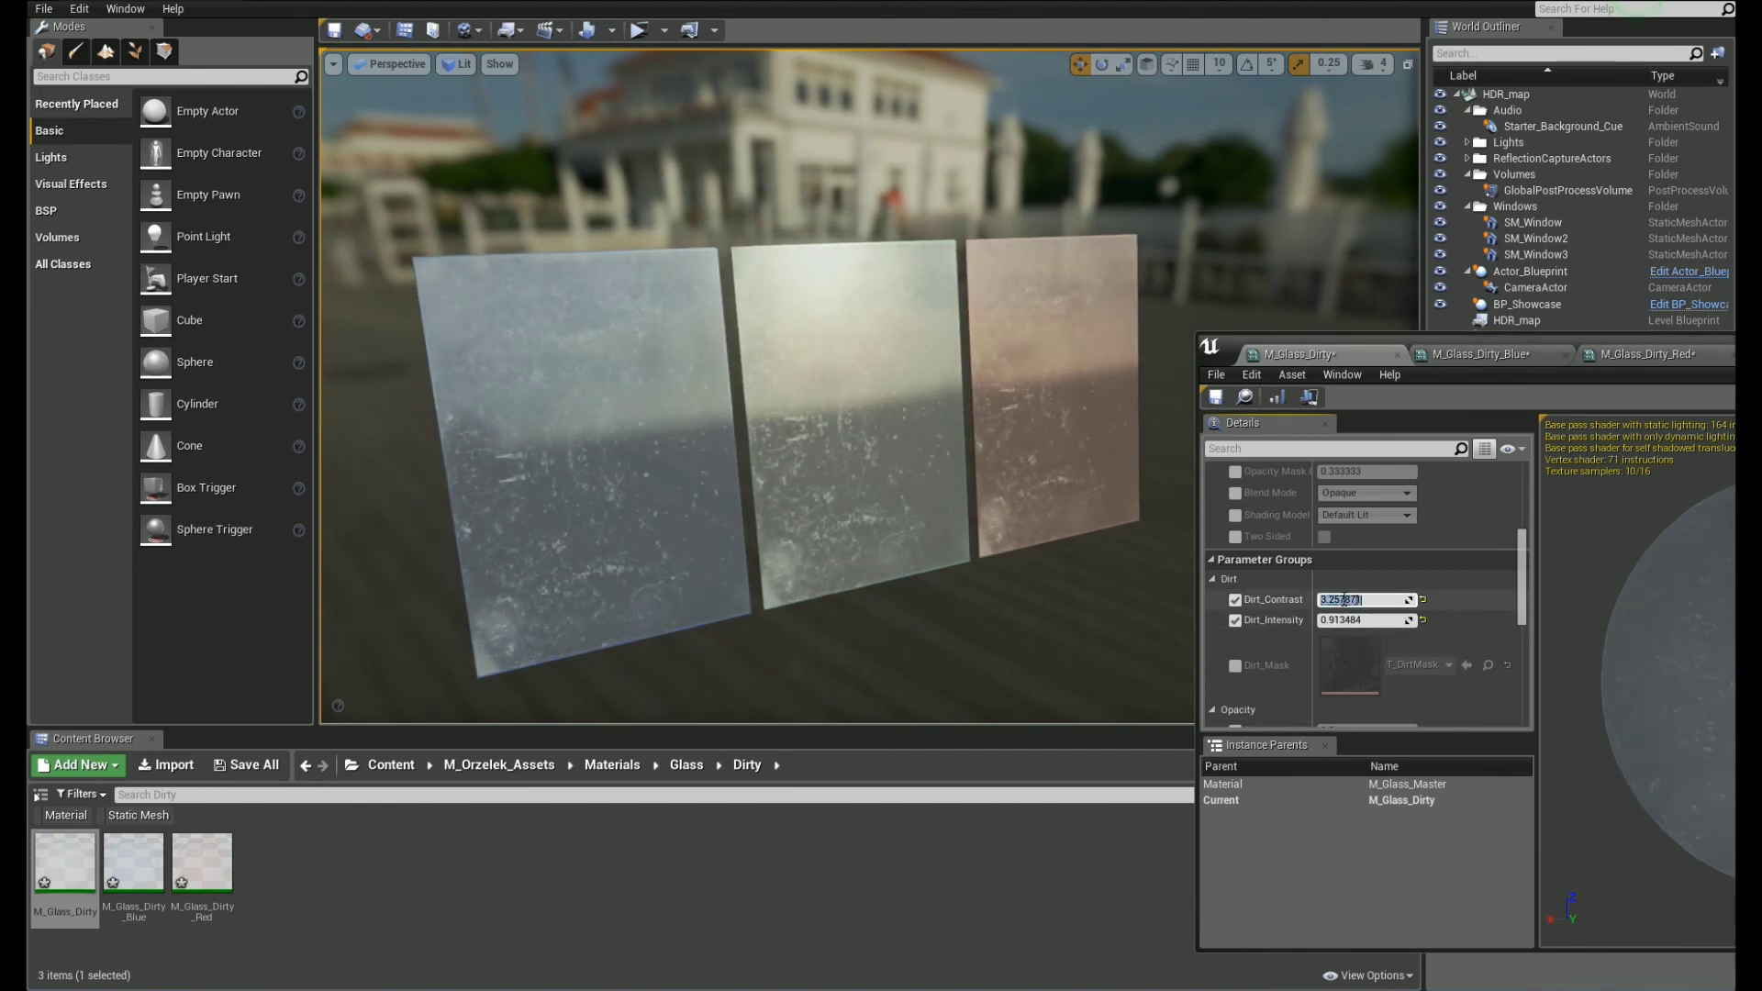
text(1)
key(Return)
drag(1358, 620, 1338, 621)
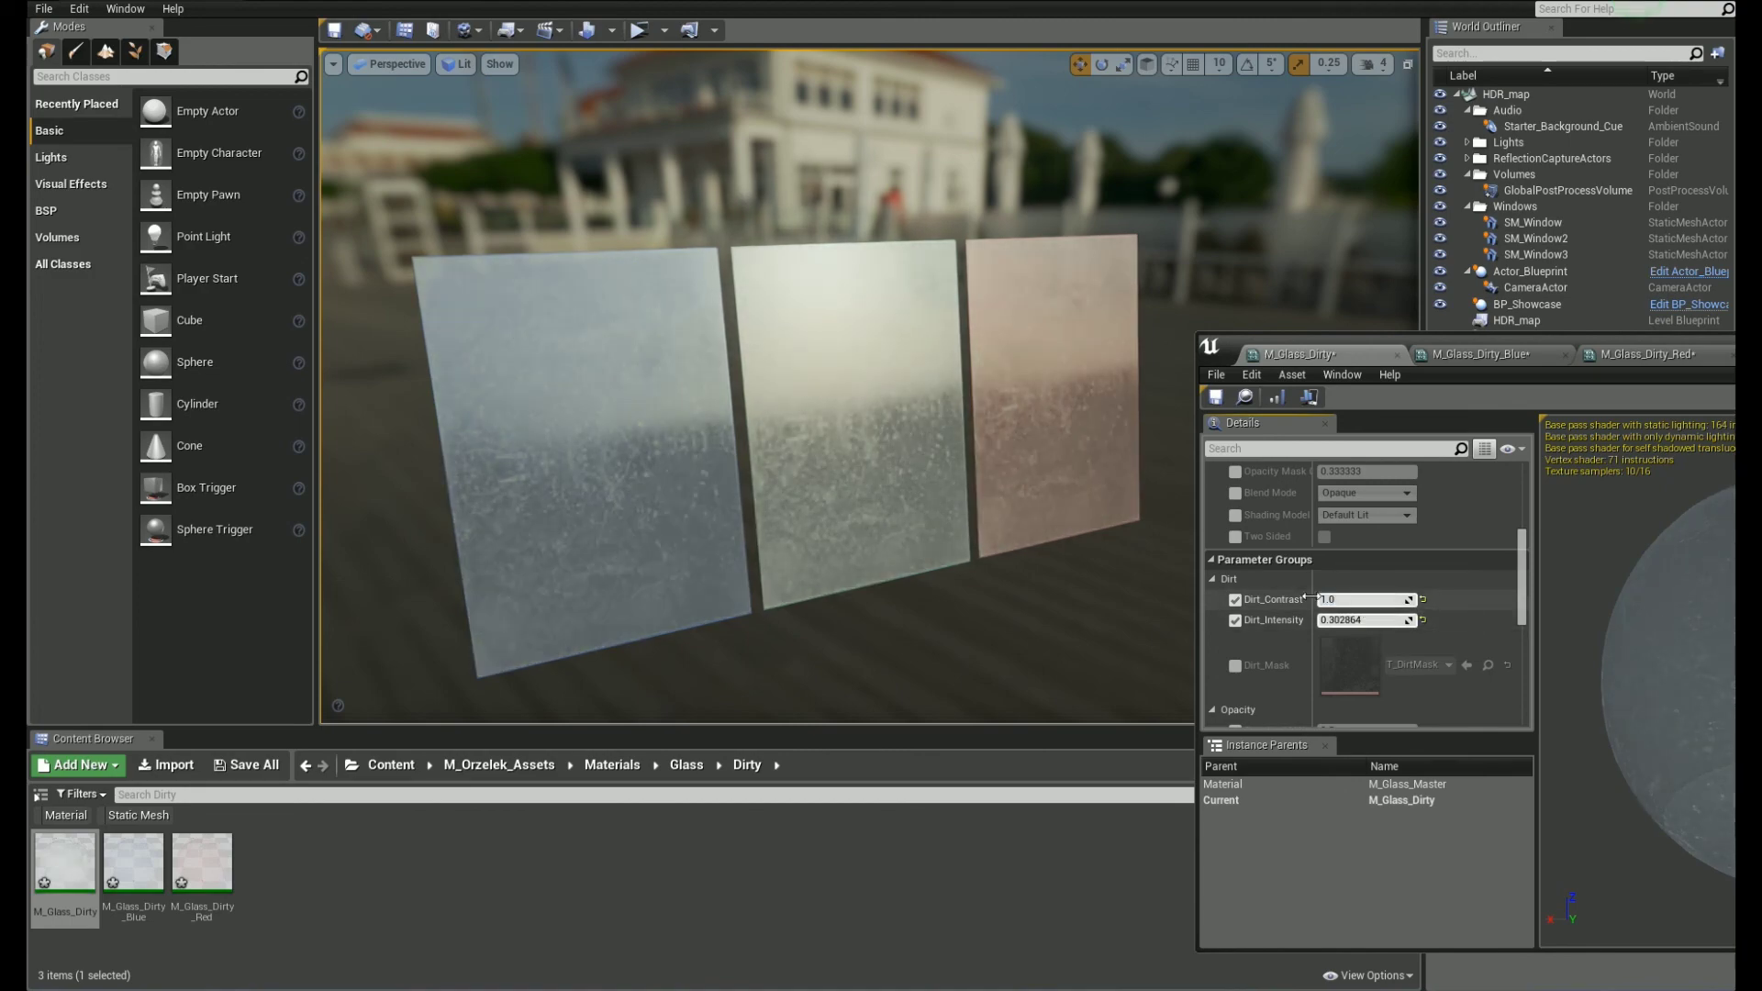